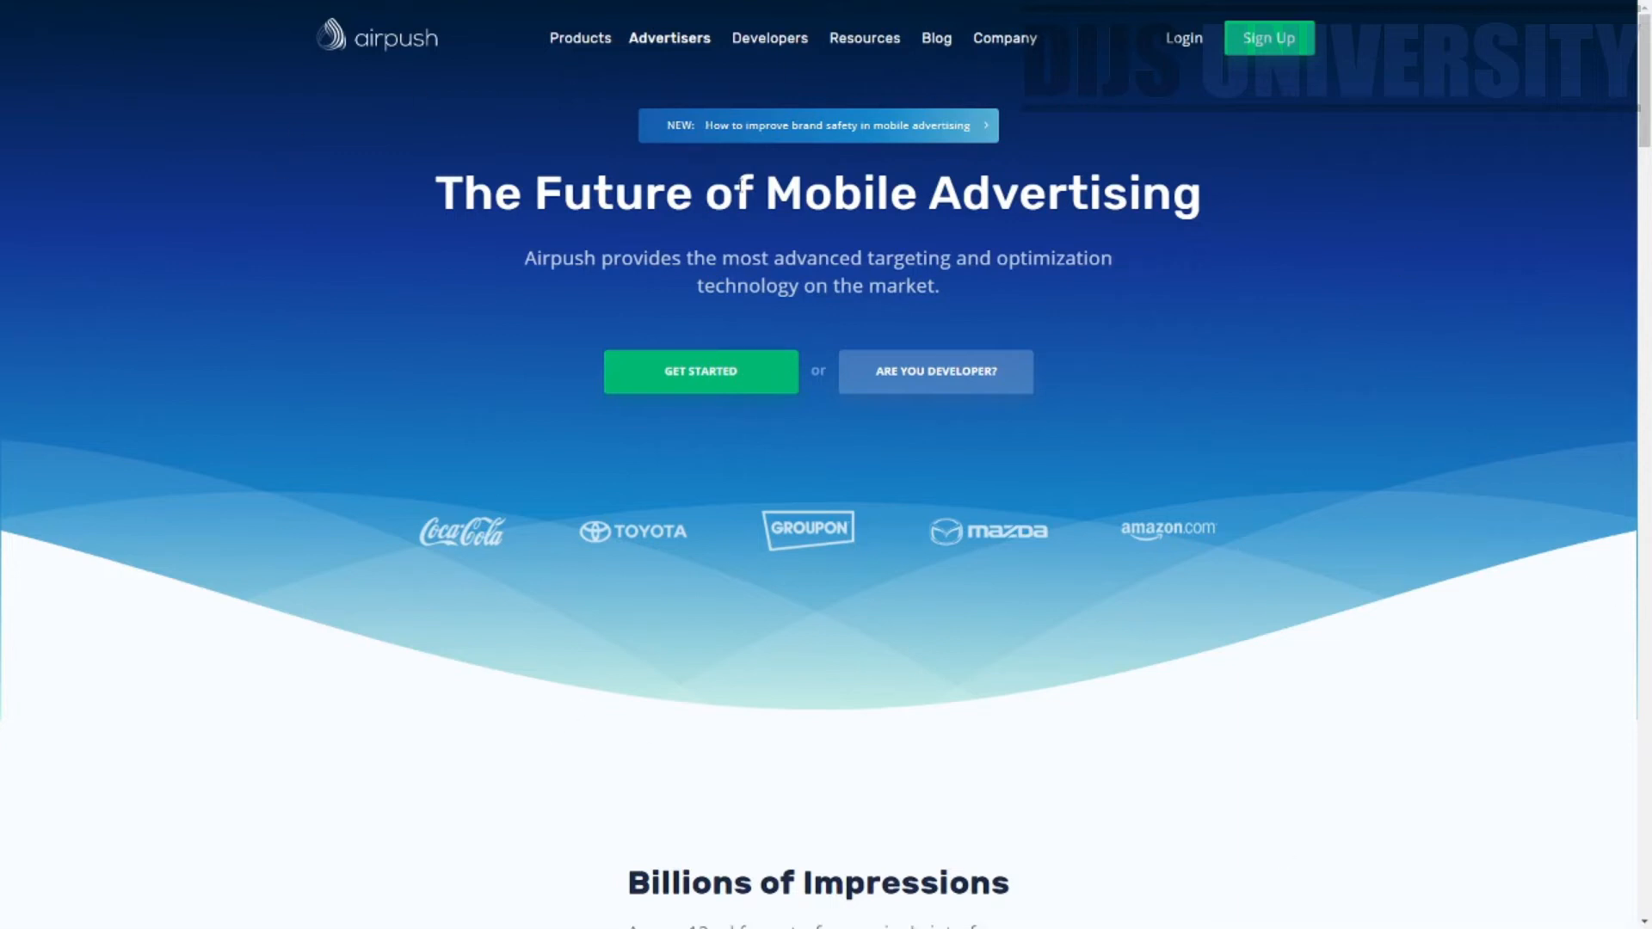
Read the Airpush advertisers page from the introduction down to the Featured Ad Formats section.
{"action": "left_click_drag", "start_coordinate": [741, 183], "coordinate": [1195, 219]}
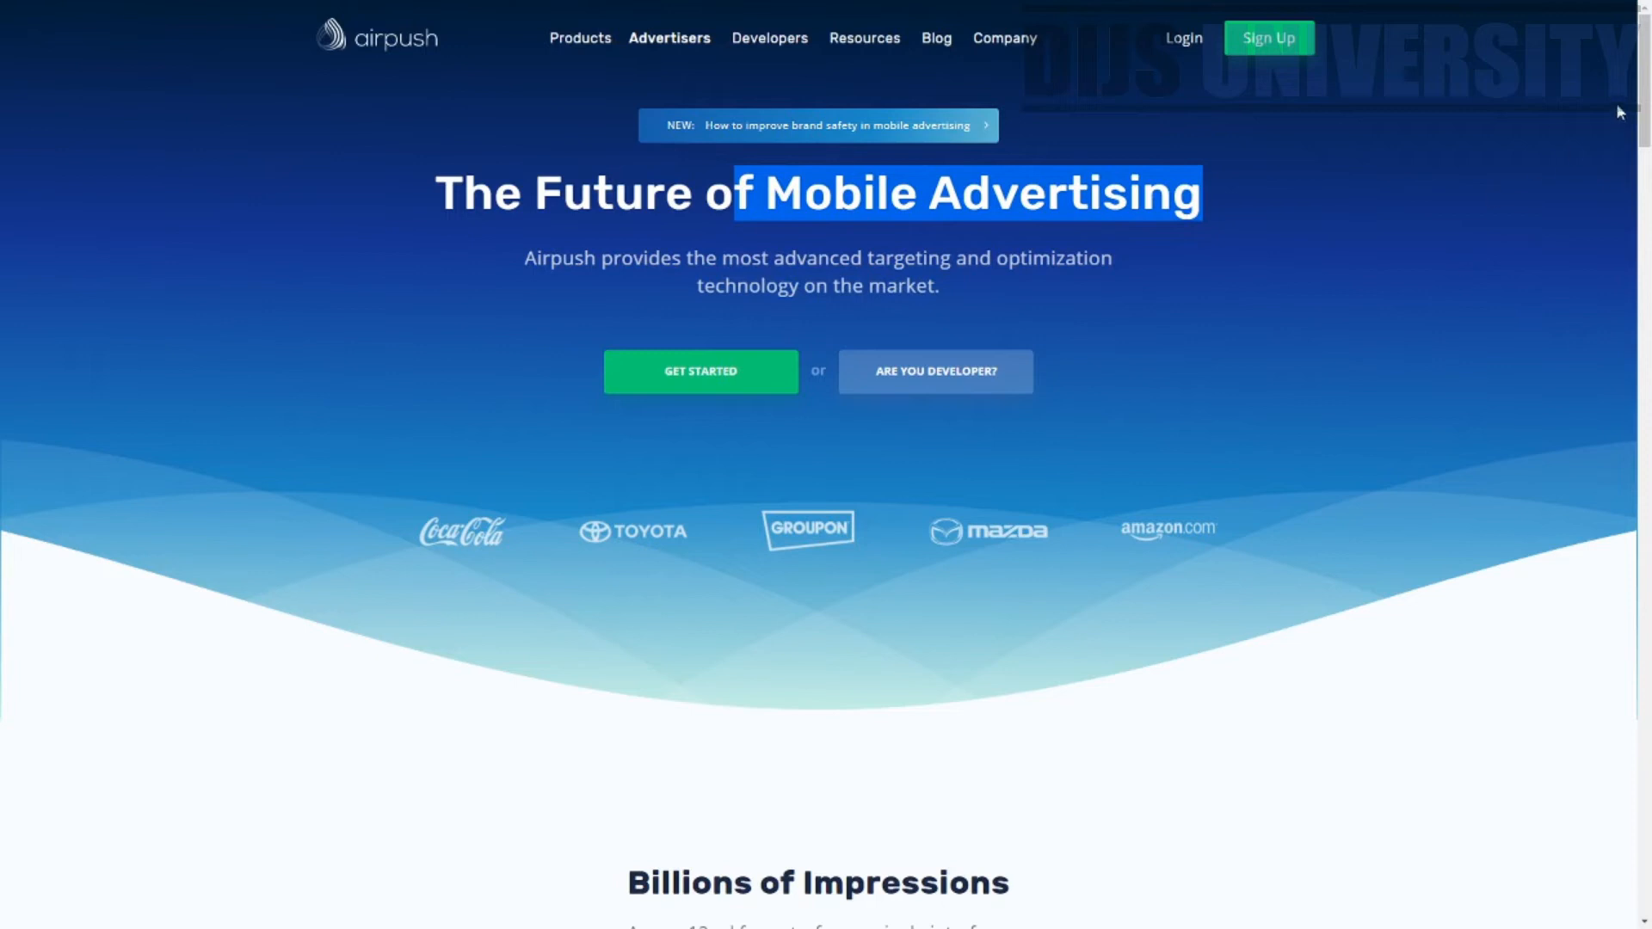
{"action": "scroll", "coordinate": [1645, 103], "scroll_direction": "down", "scroll_amount": 3}
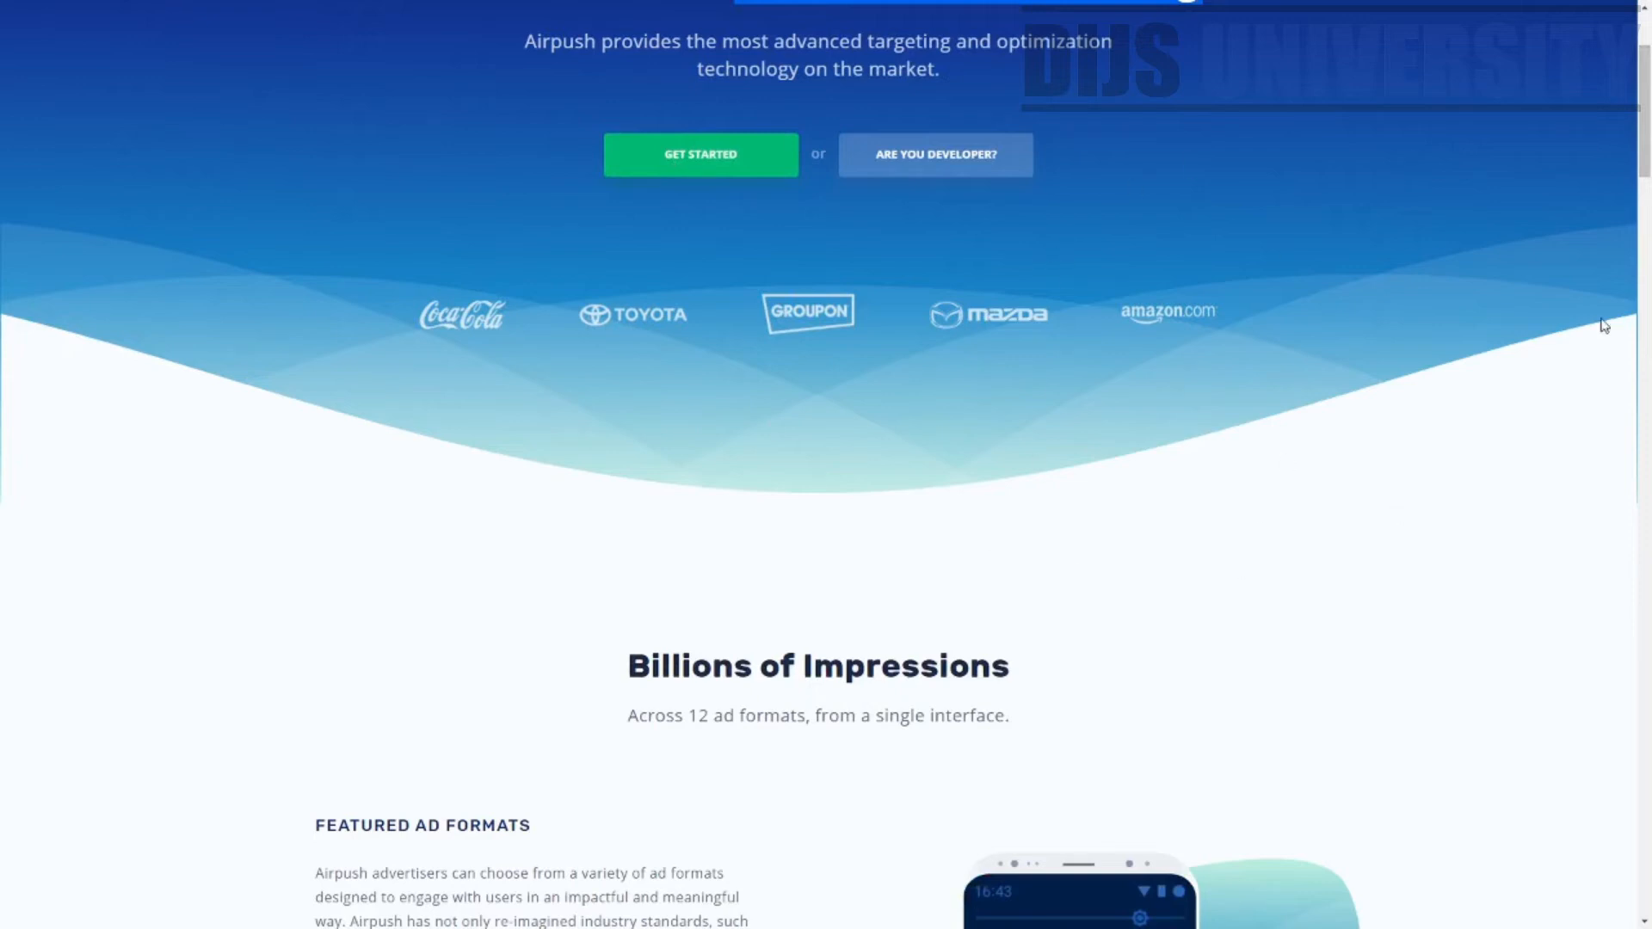
{"action": "left_click_drag", "start_coordinate": [1645, 149], "coordinate": [1645, 234]}
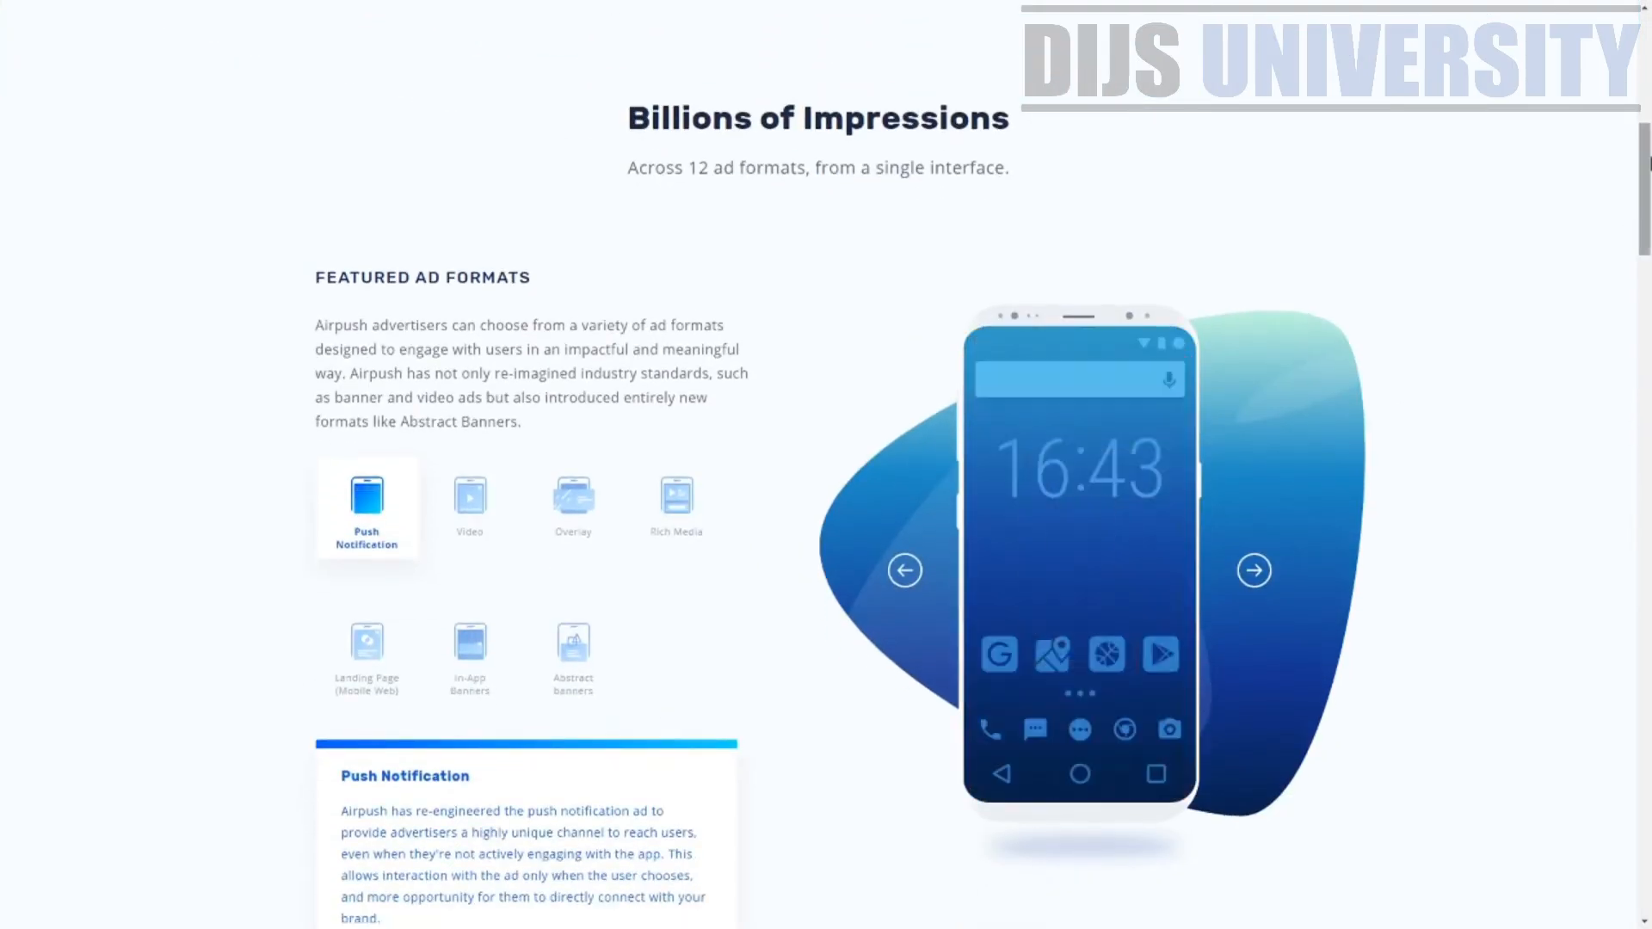
{"action": "left_click_drag", "start_coordinate": [315, 277], "coordinate": [579, 325]}
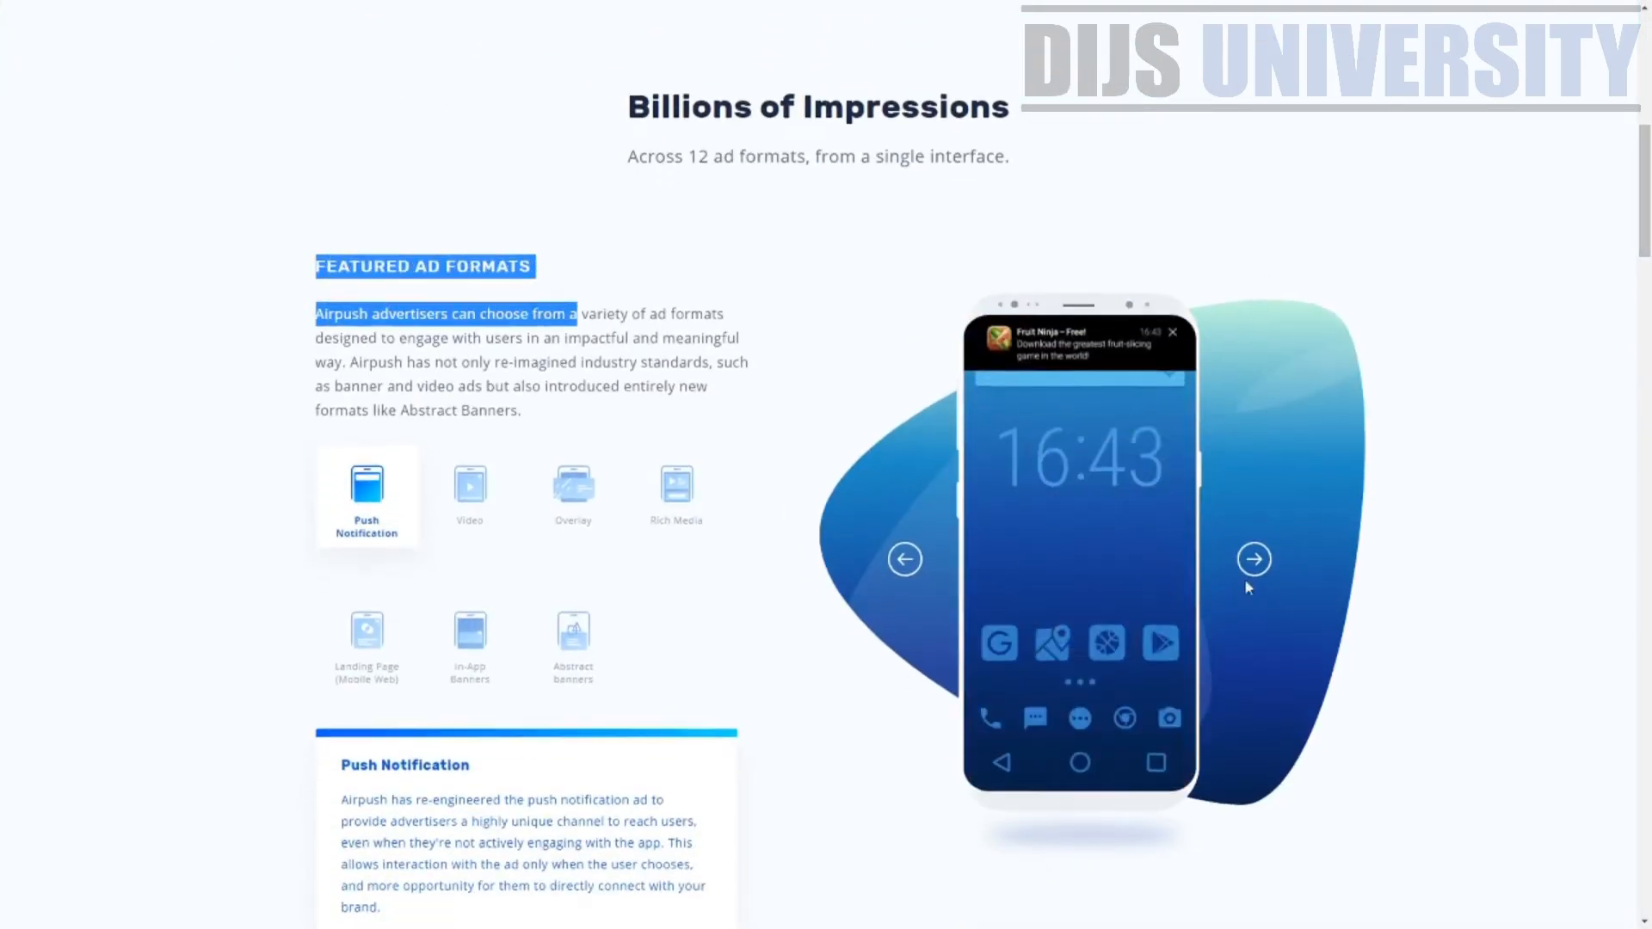
{"action": "scroll", "coordinate": [1244, 578], "scroll_direction": "down", "scroll_amount": 2}
Preview the Video, Overlay, Rich Media, Abstract Banners, In-App Banners and Landing Page ad formats.
{"action": "left_click", "coordinate": [473, 345]}
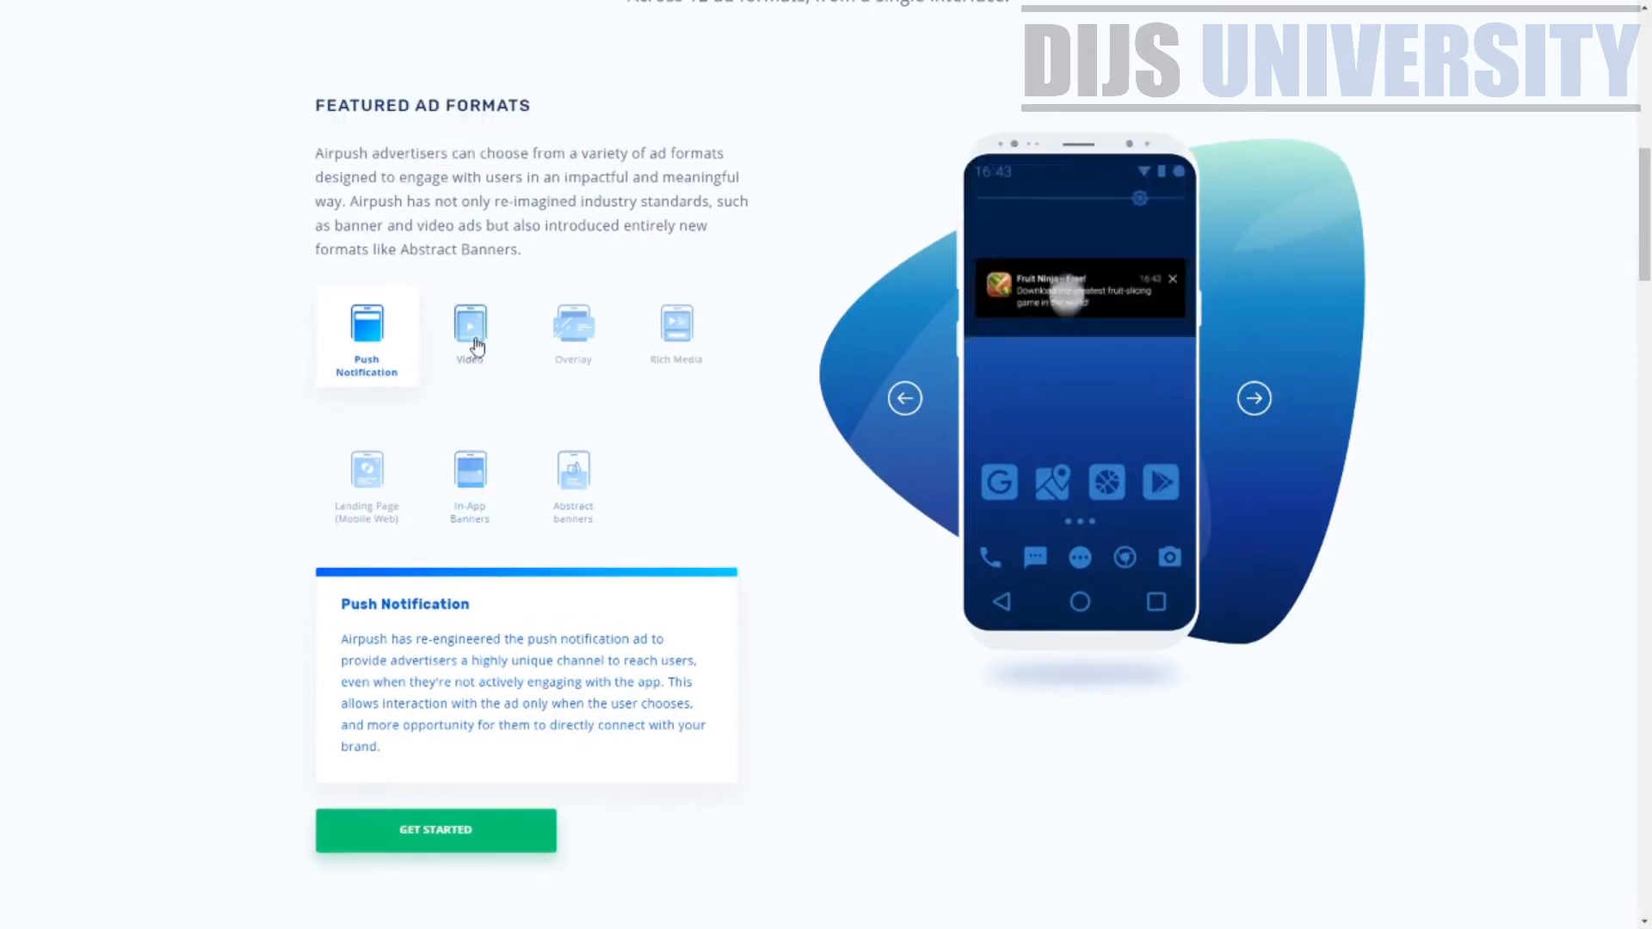
{"action": "left_click", "coordinate": [584, 330]}
{"action": "left_click", "coordinate": [696, 346]}
{"action": "left_click", "coordinate": [594, 501]}
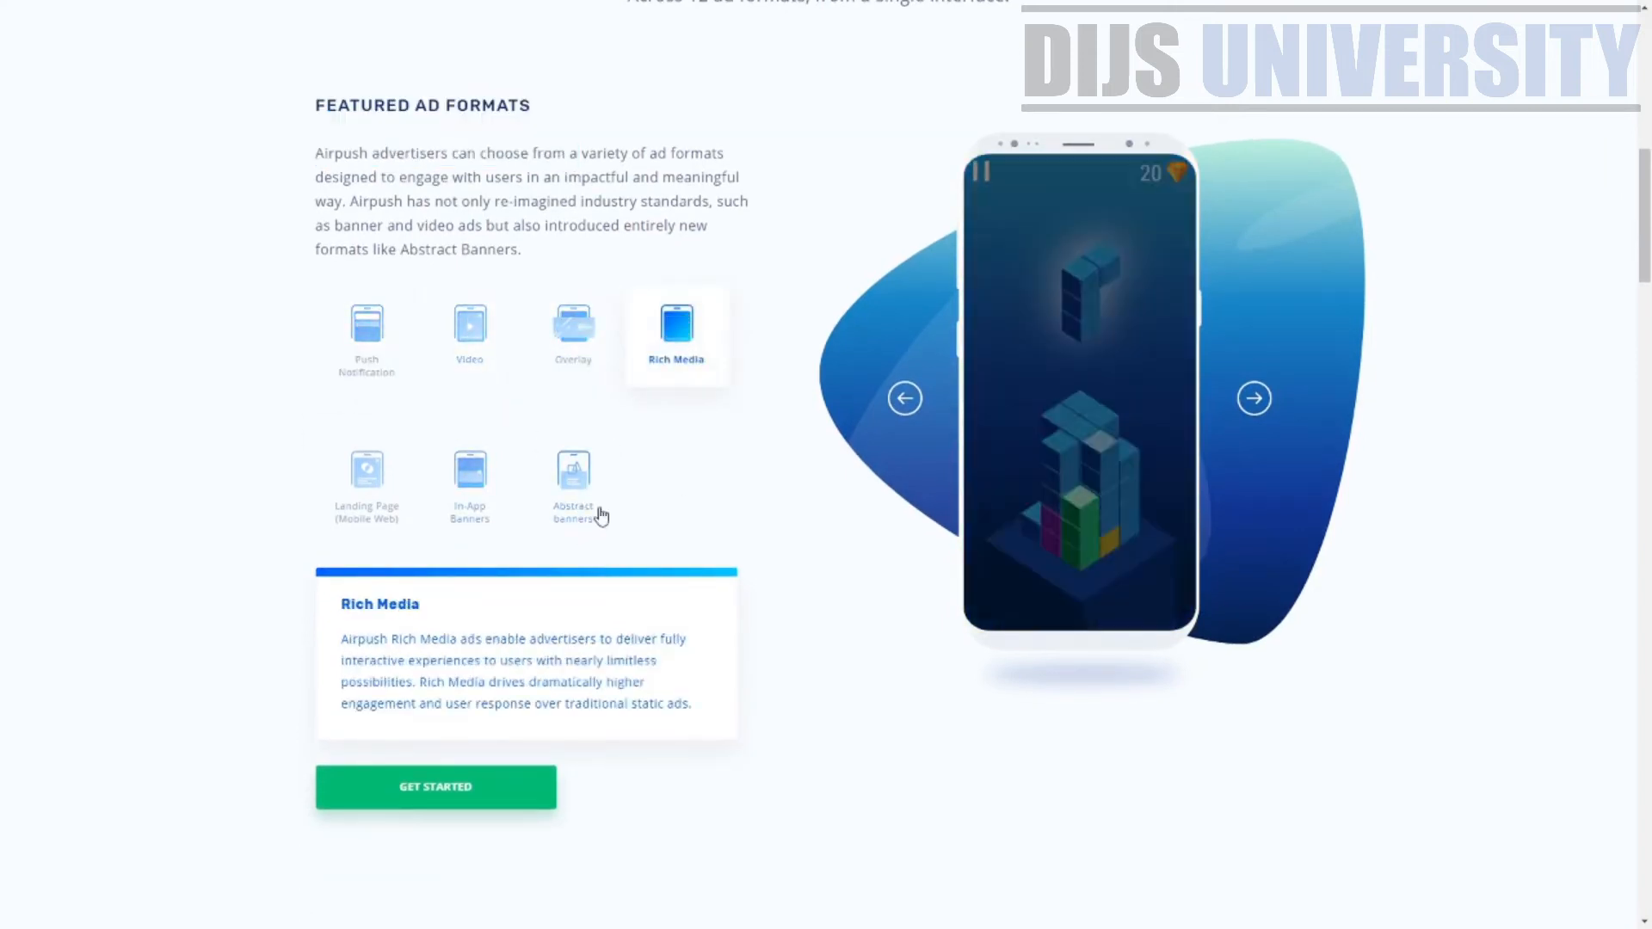
{"action": "left_click", "coordinate": [462, 474]}
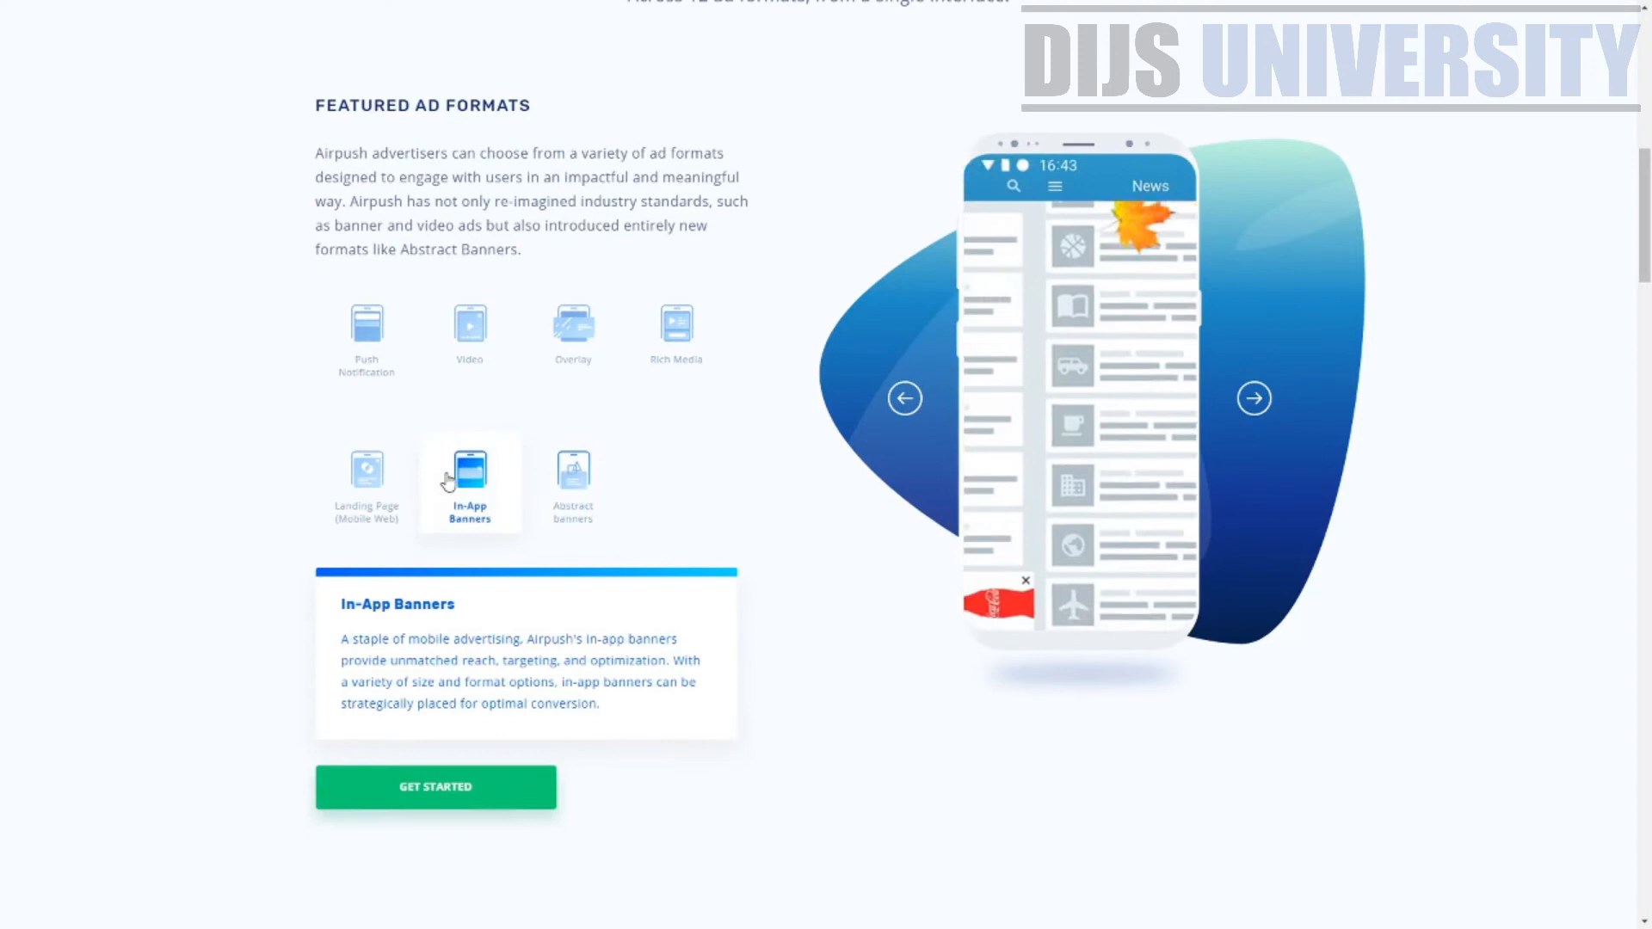
{"action": "left_click", "coordinate": [373, 490]}
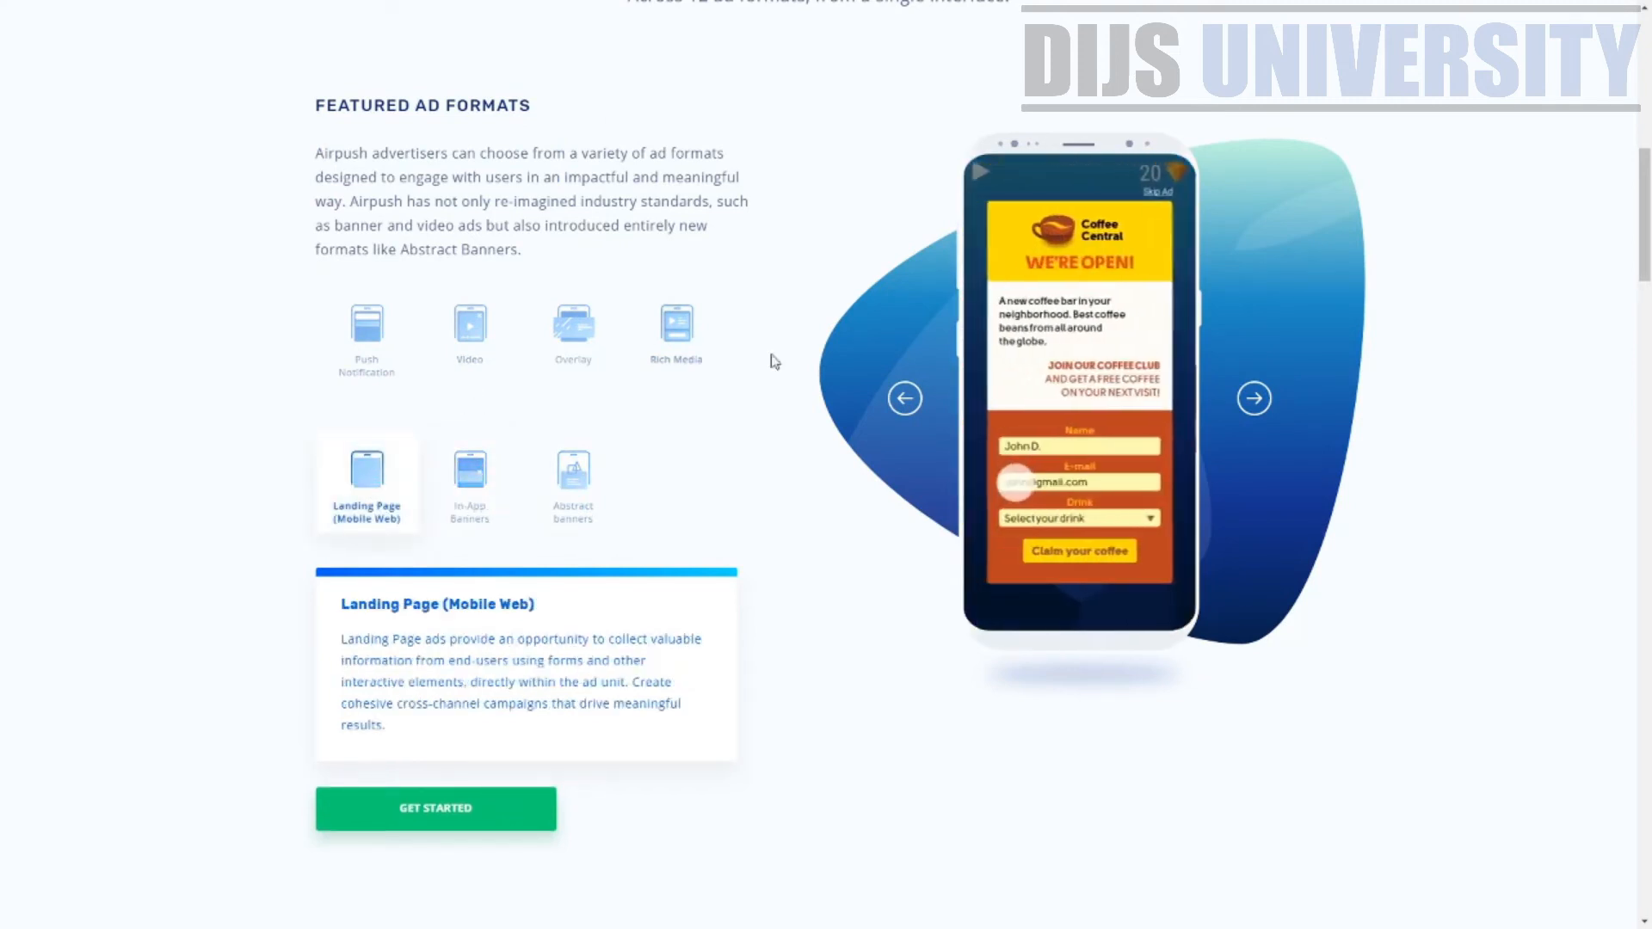
Skim the customer stories and return to the featured ad formats to compare Video, Overlay, Rich Media and Abstract Banners.
{"action": "scroll", "coordinate": [778, 671], "scroll_direction": "down", "scroll_amount": 3}
{"action": "scroll", "coordinate": [465, 361], "scroll_direction": "down", "scroll_amount": 10}
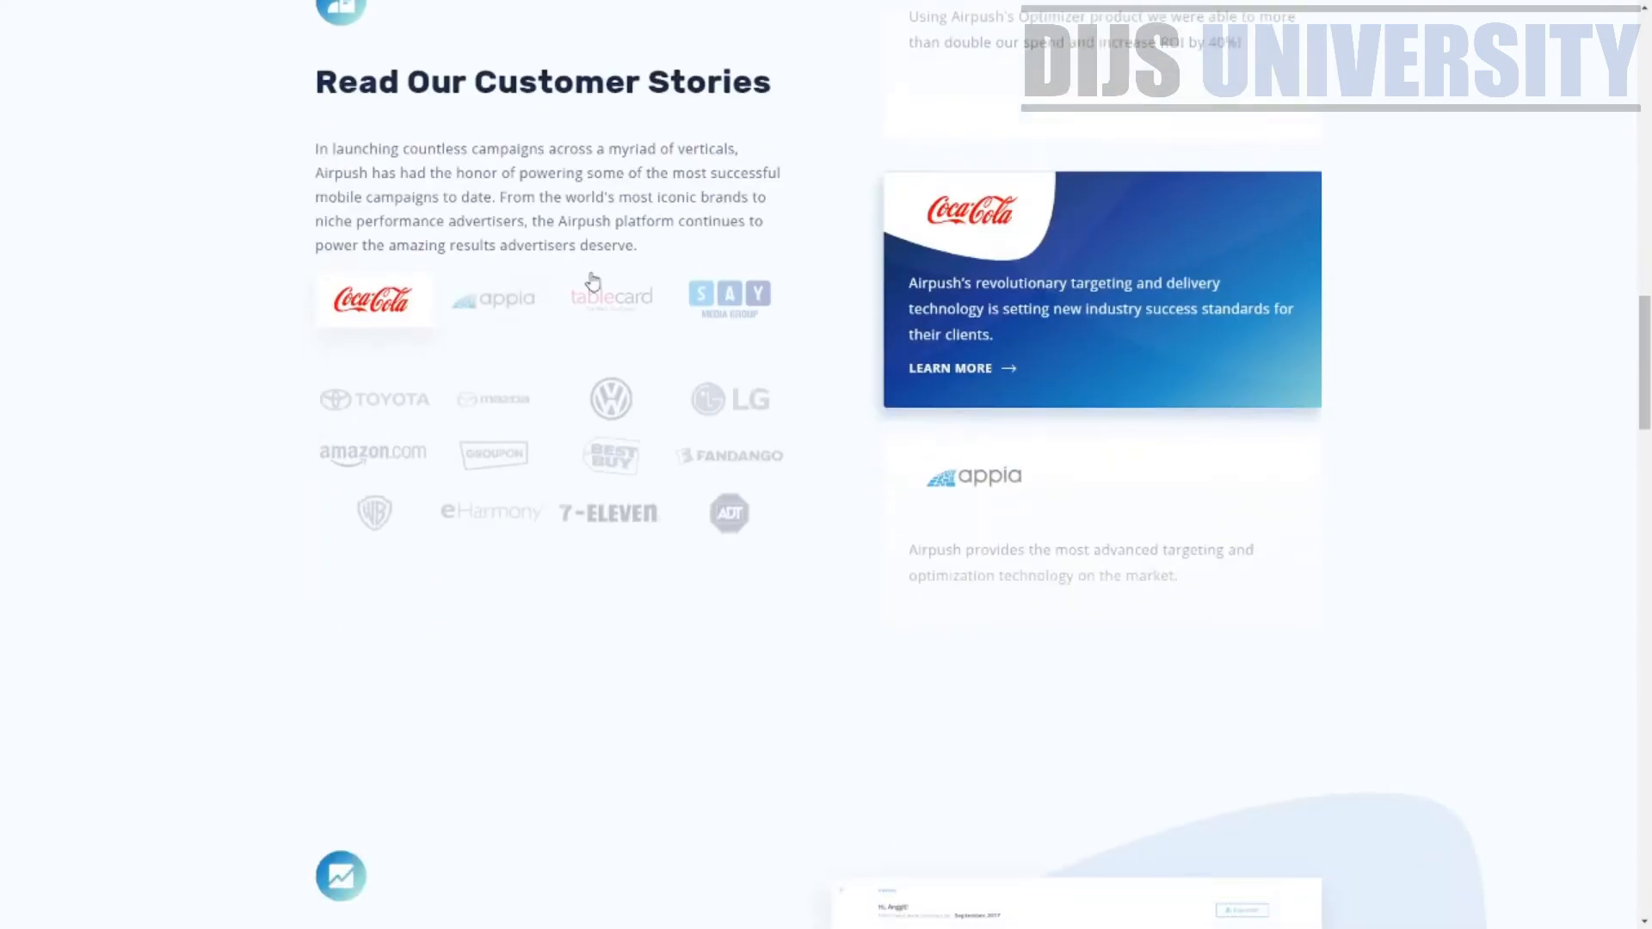
{"action": "scroll", "coordinate": [437, 362], "scroll_direction": "up", "scroll_amount": 13}
{"action": "left_click", "coordinate": [469, 413]}
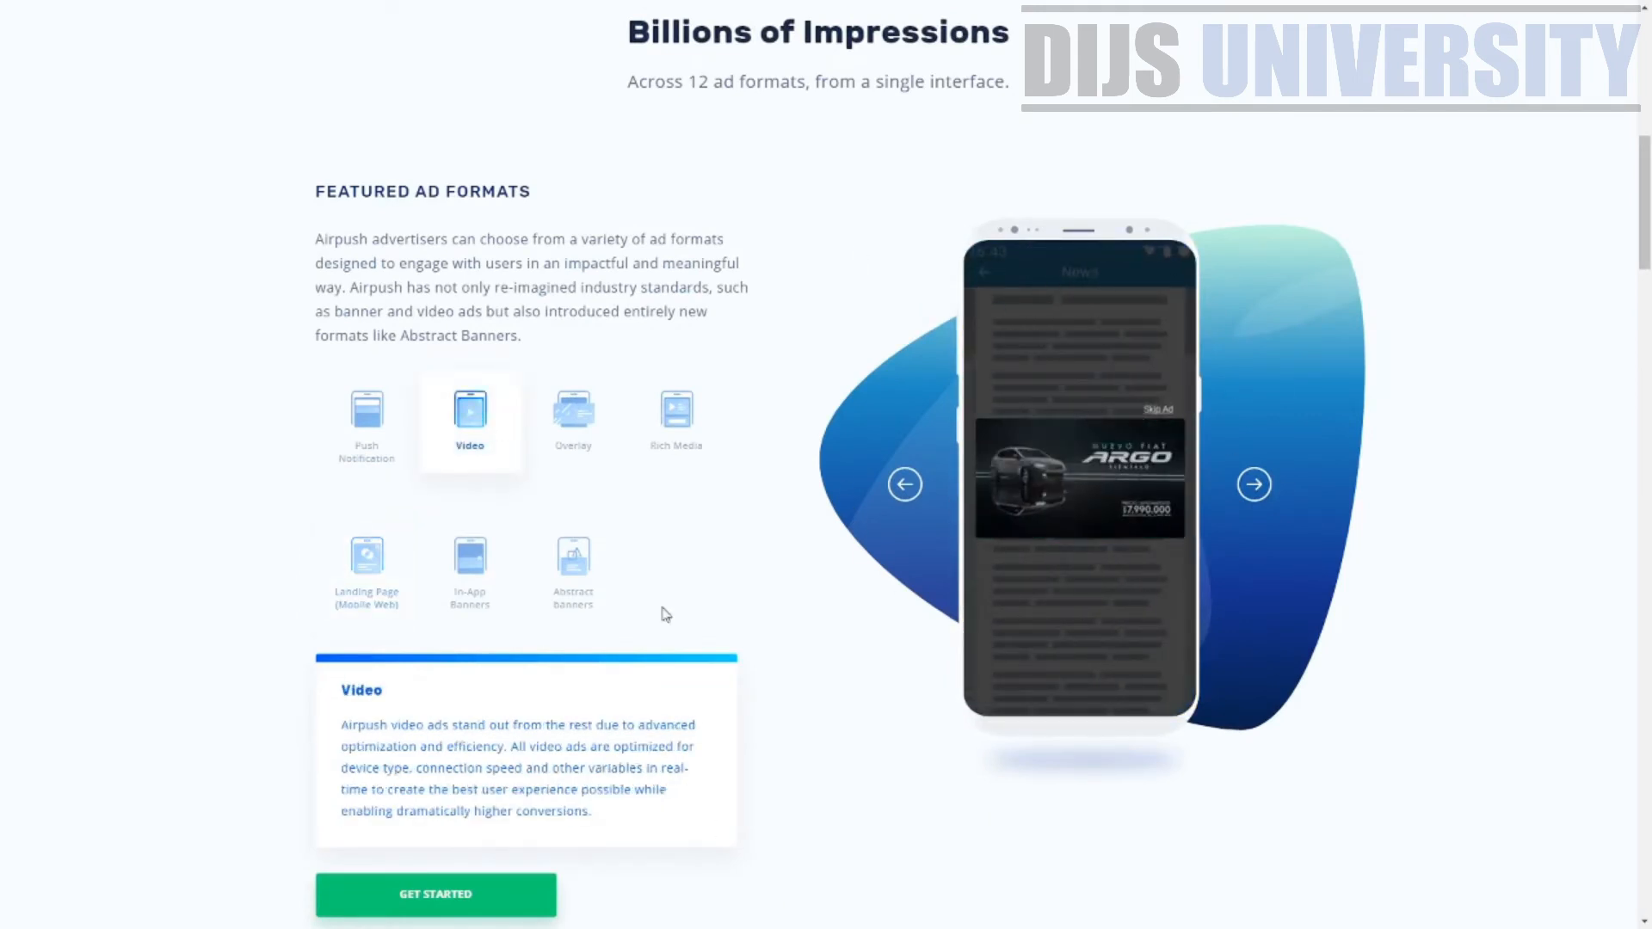
{"action": "left_click_drag", "start_coordinate": [350, 459], "coordinate": [362, 458]}
{"action": "left_click", "coordinate": [566, 441]}
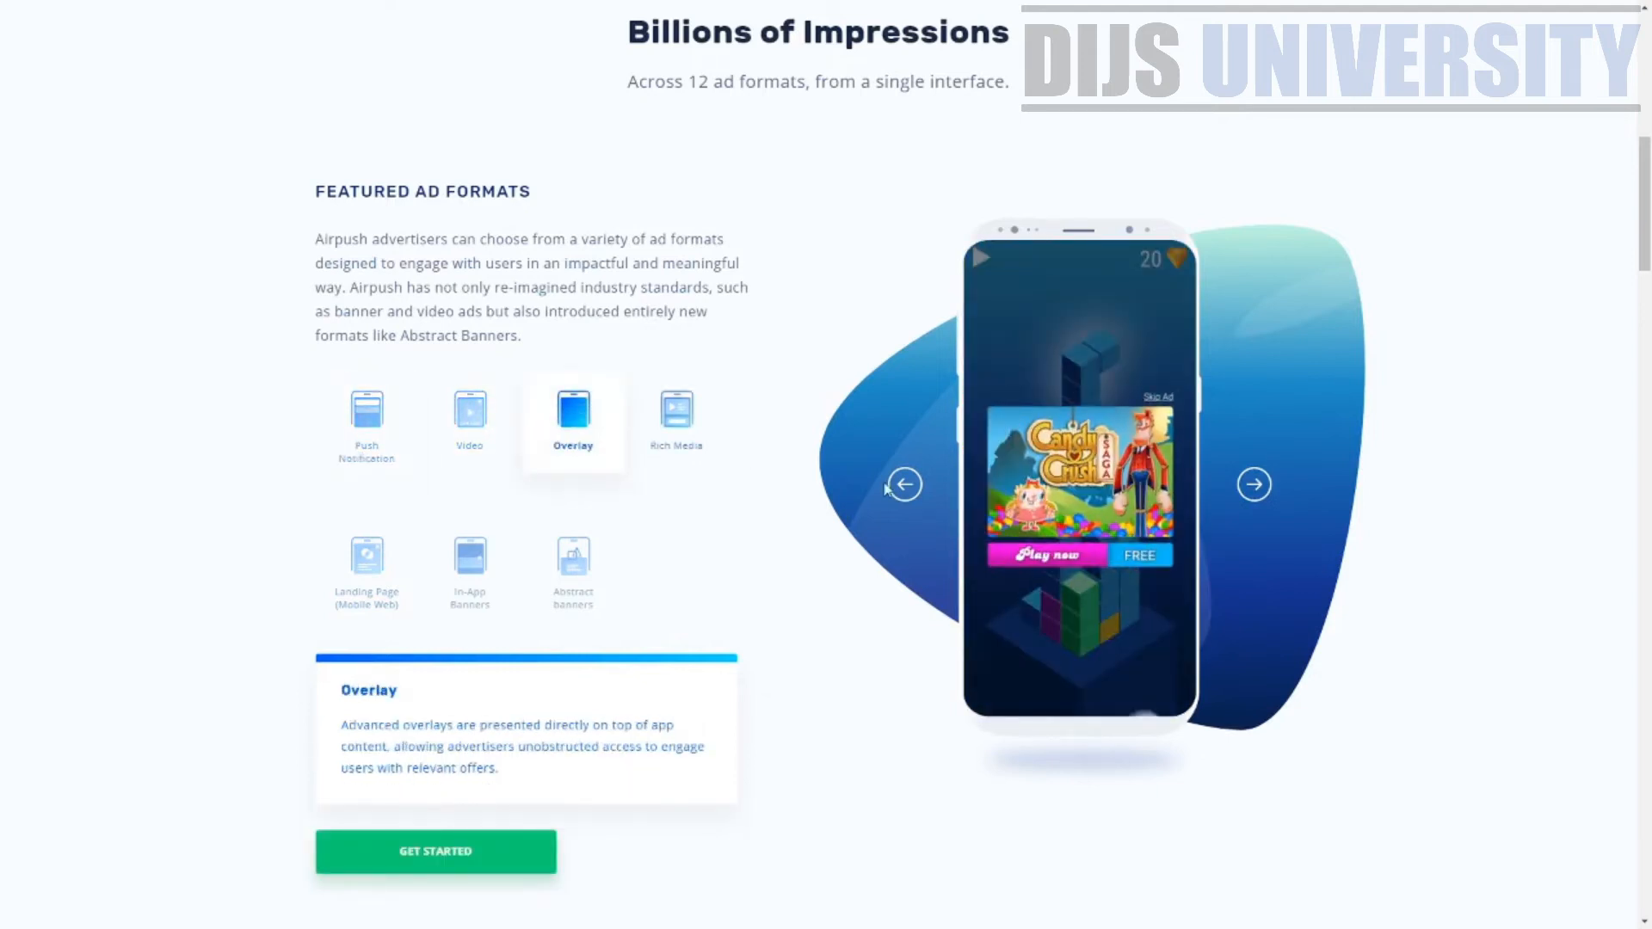
{"action": "left_click", "coordinate": [667, 409]}
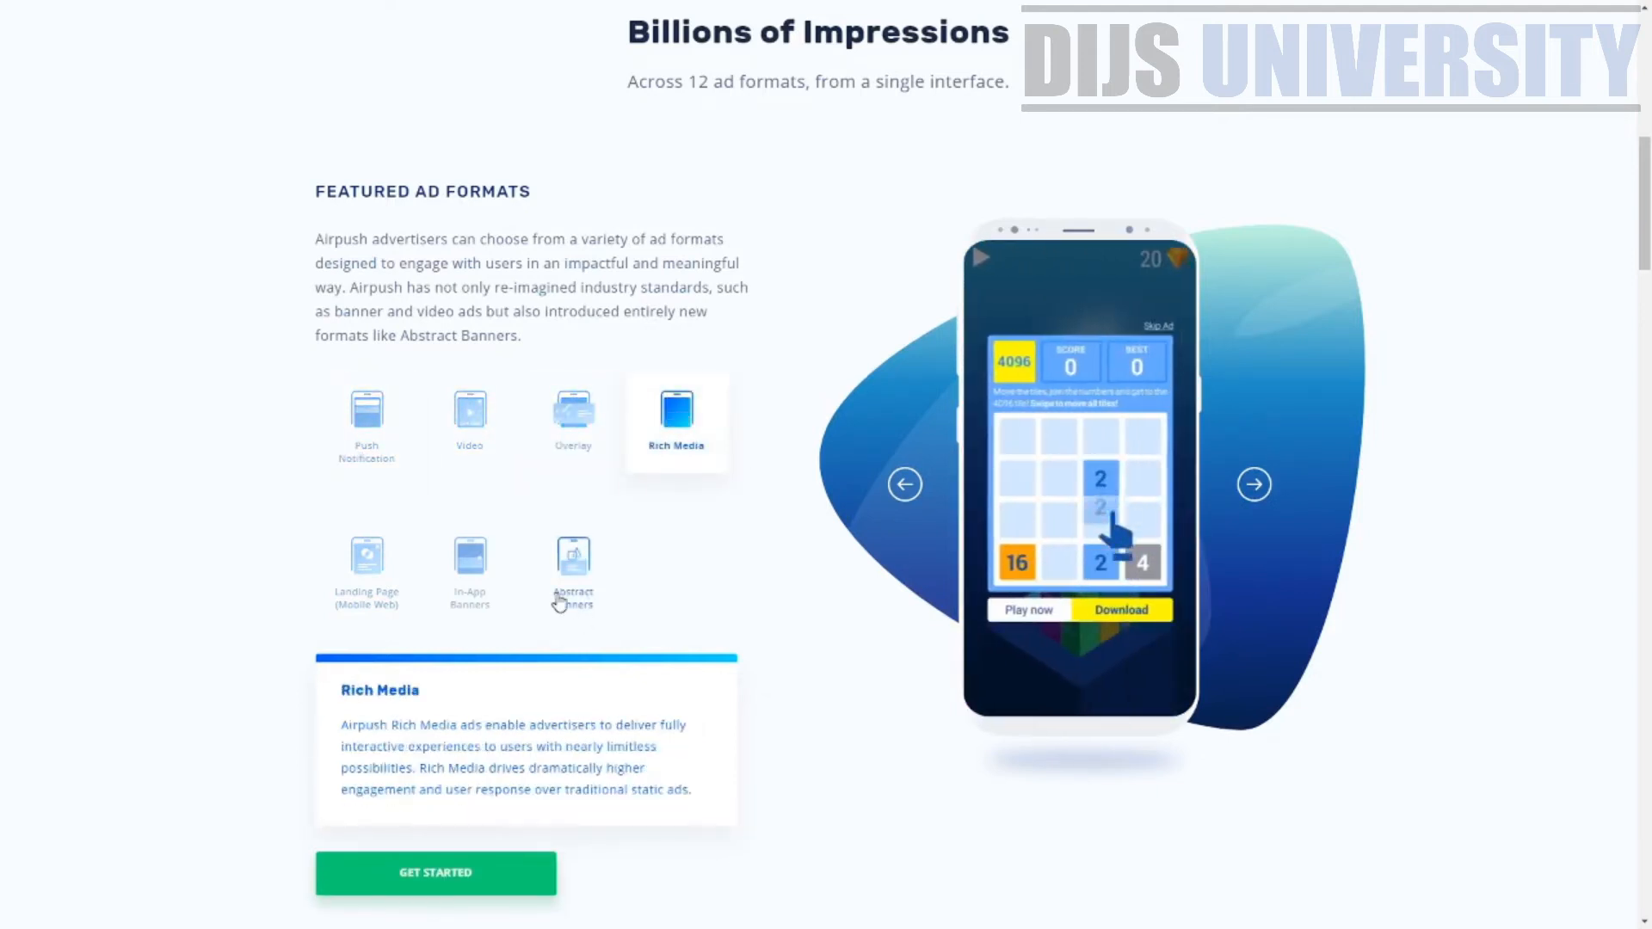
{"action": "left_click", "coordinate": [566, 568]}
Review the customer stories section and continue to the Unmatched Performance section.
{"action": "scroll", "coordinate": [782, 653], "scroll_direction": "down", "scroll_amount": 3}
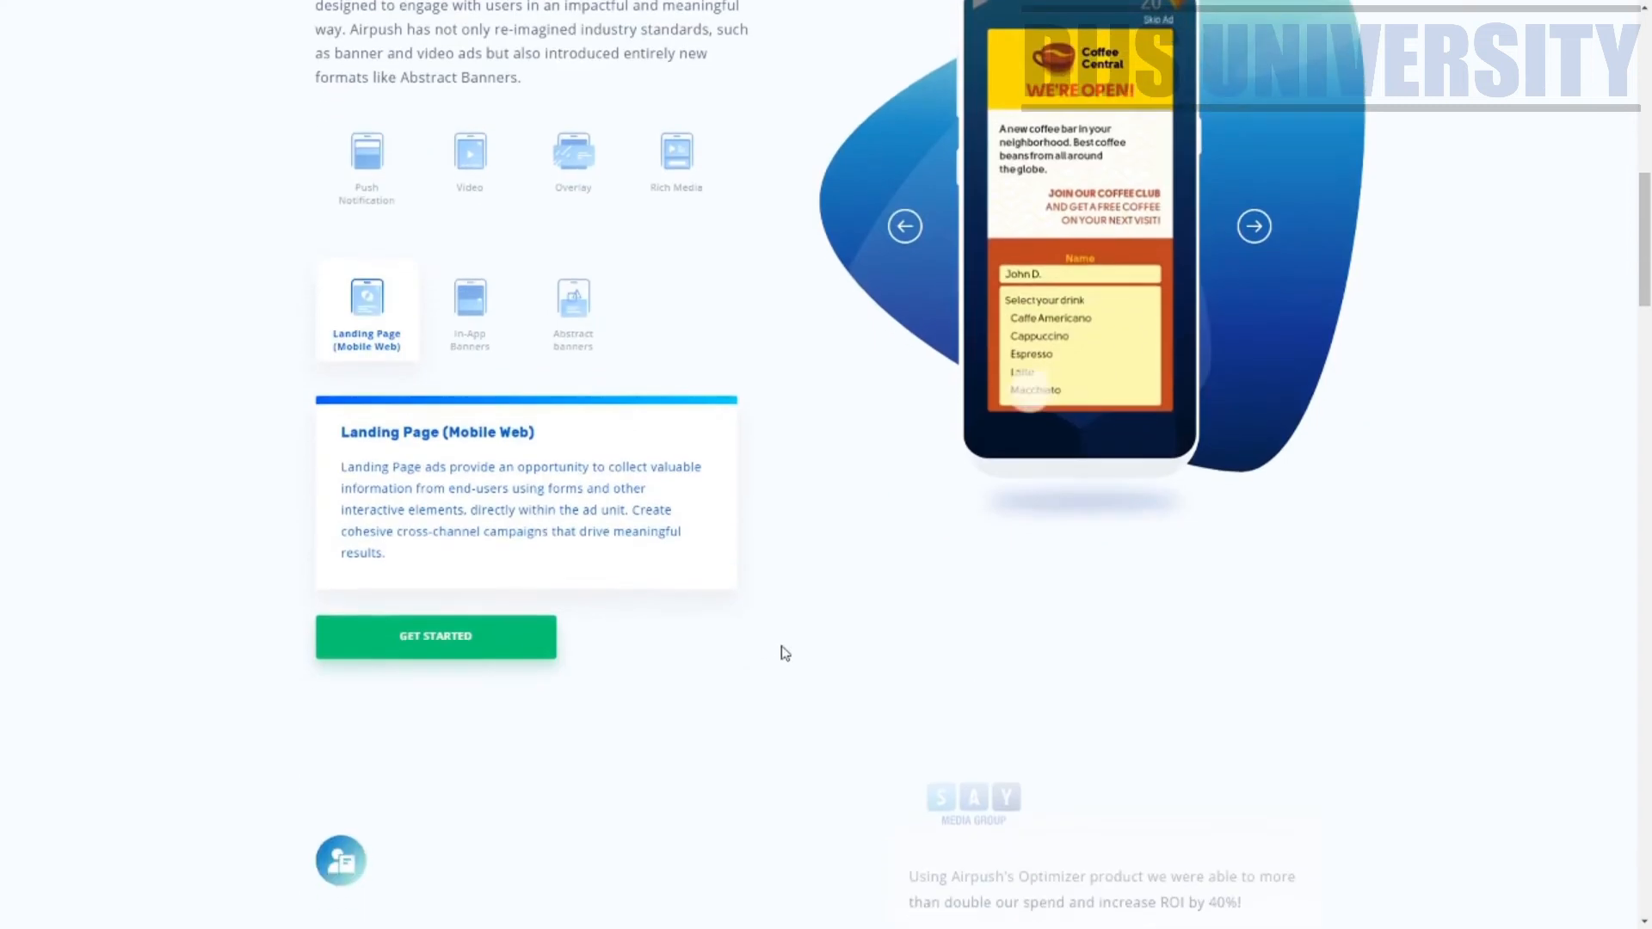
{"action": "scroll", "coordinate": [761, 681], "scroll_direction": "down", "scroll_amount": 1}
{"action": "scroll", "coordinate": [759, 679], "scroll_direction": "down", "scroll_amount": 8}
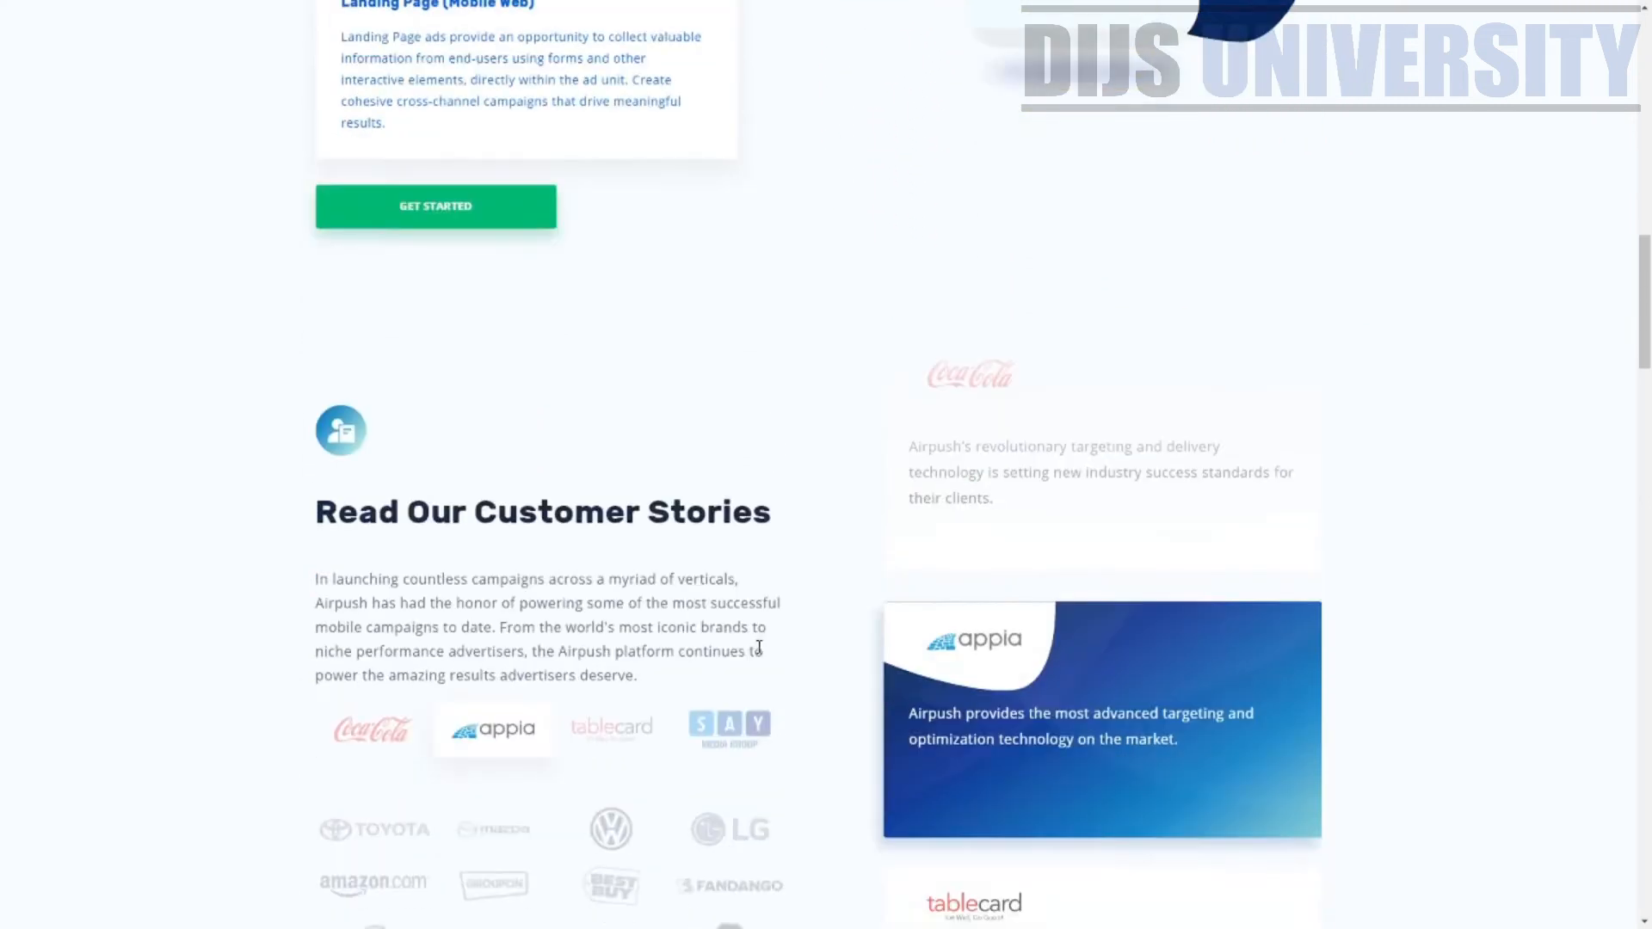
{"action": "scroll", "coordinate": [814, 209], "scroll_direction": "up", "scroll_amount": 2}
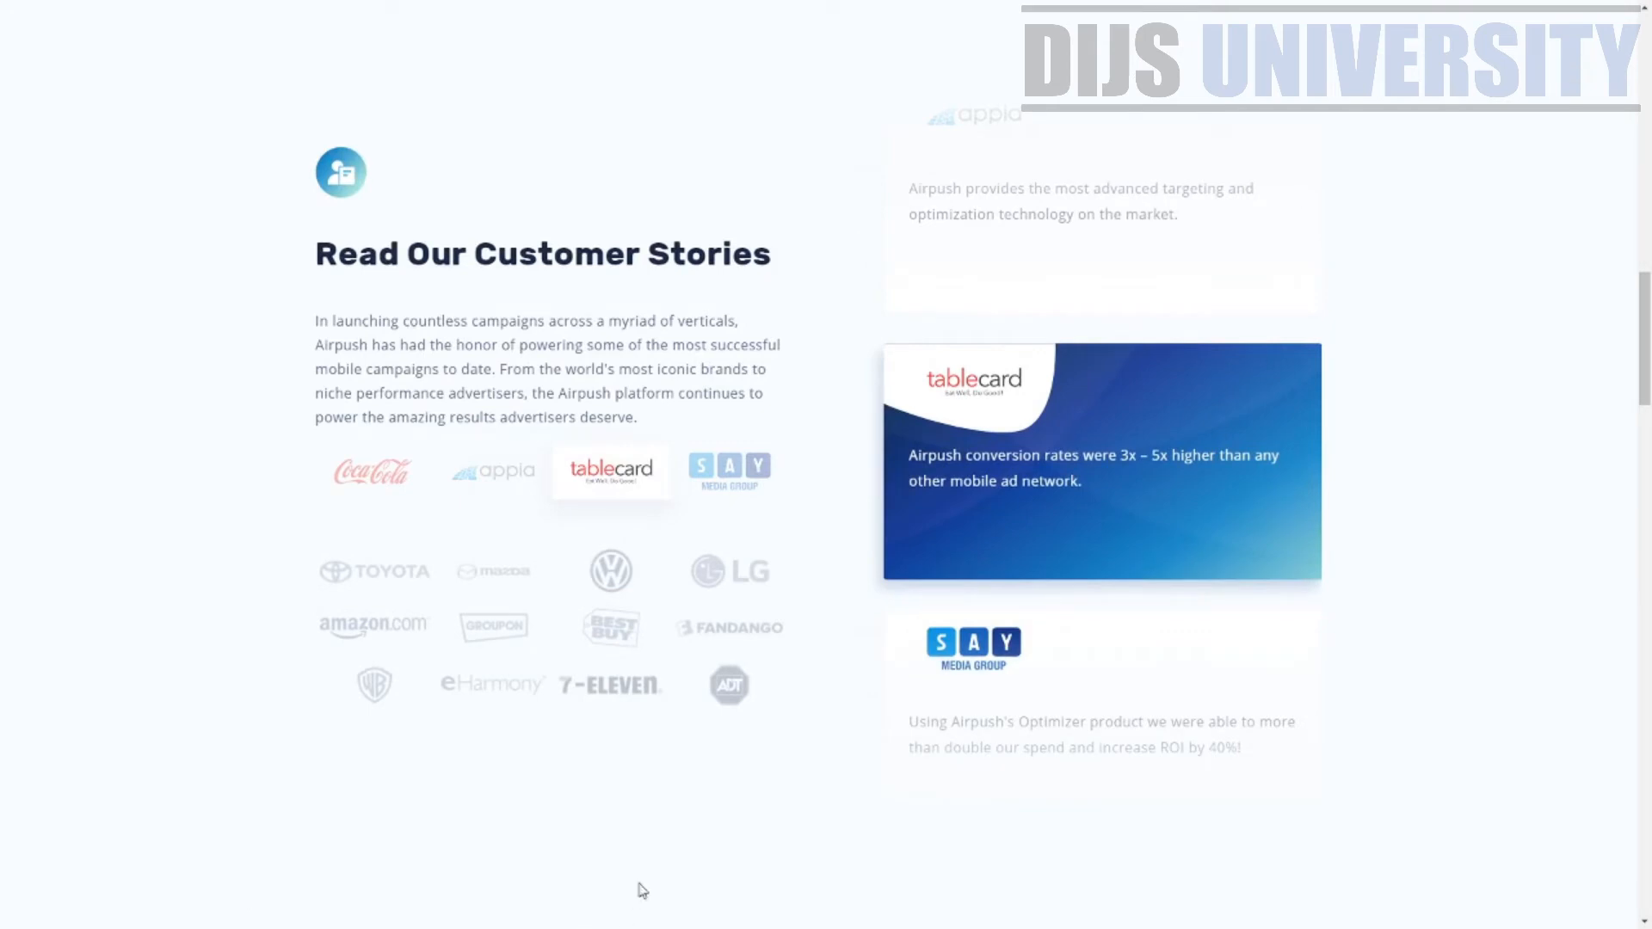
{"action": "scroll", "coordinate": [653, 809], "scroll_direction": "down", "scroll_amount": 7}
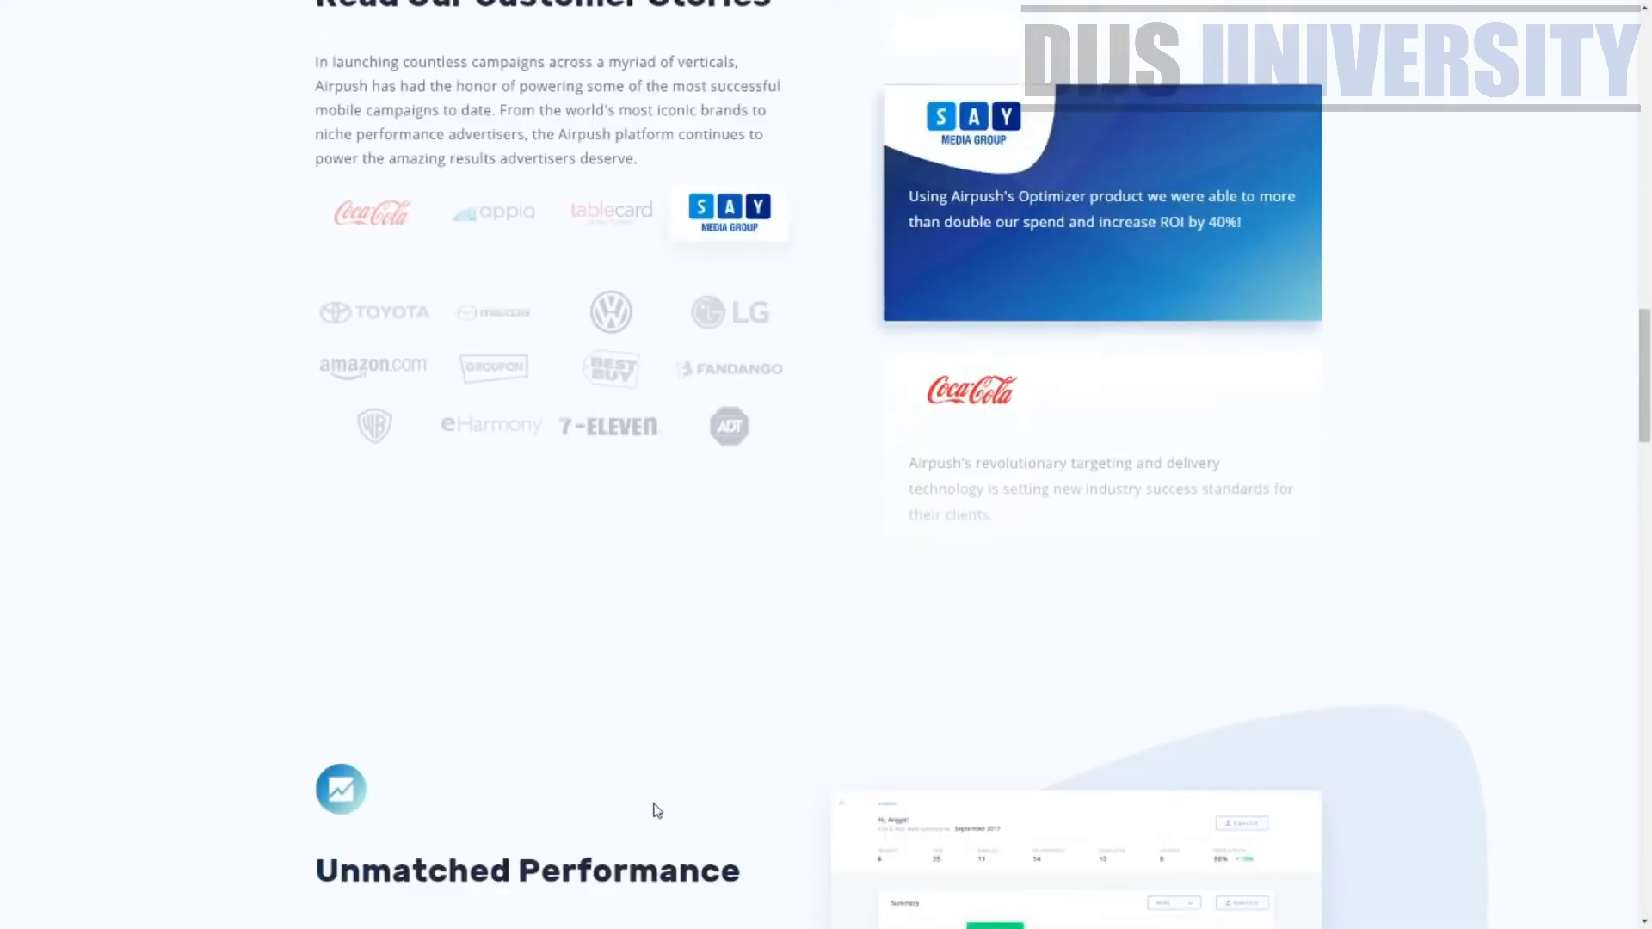
{"action": "scroll", "coordinate": [920, 611], "scroll_direction": "down", "scroll_amount": 3}
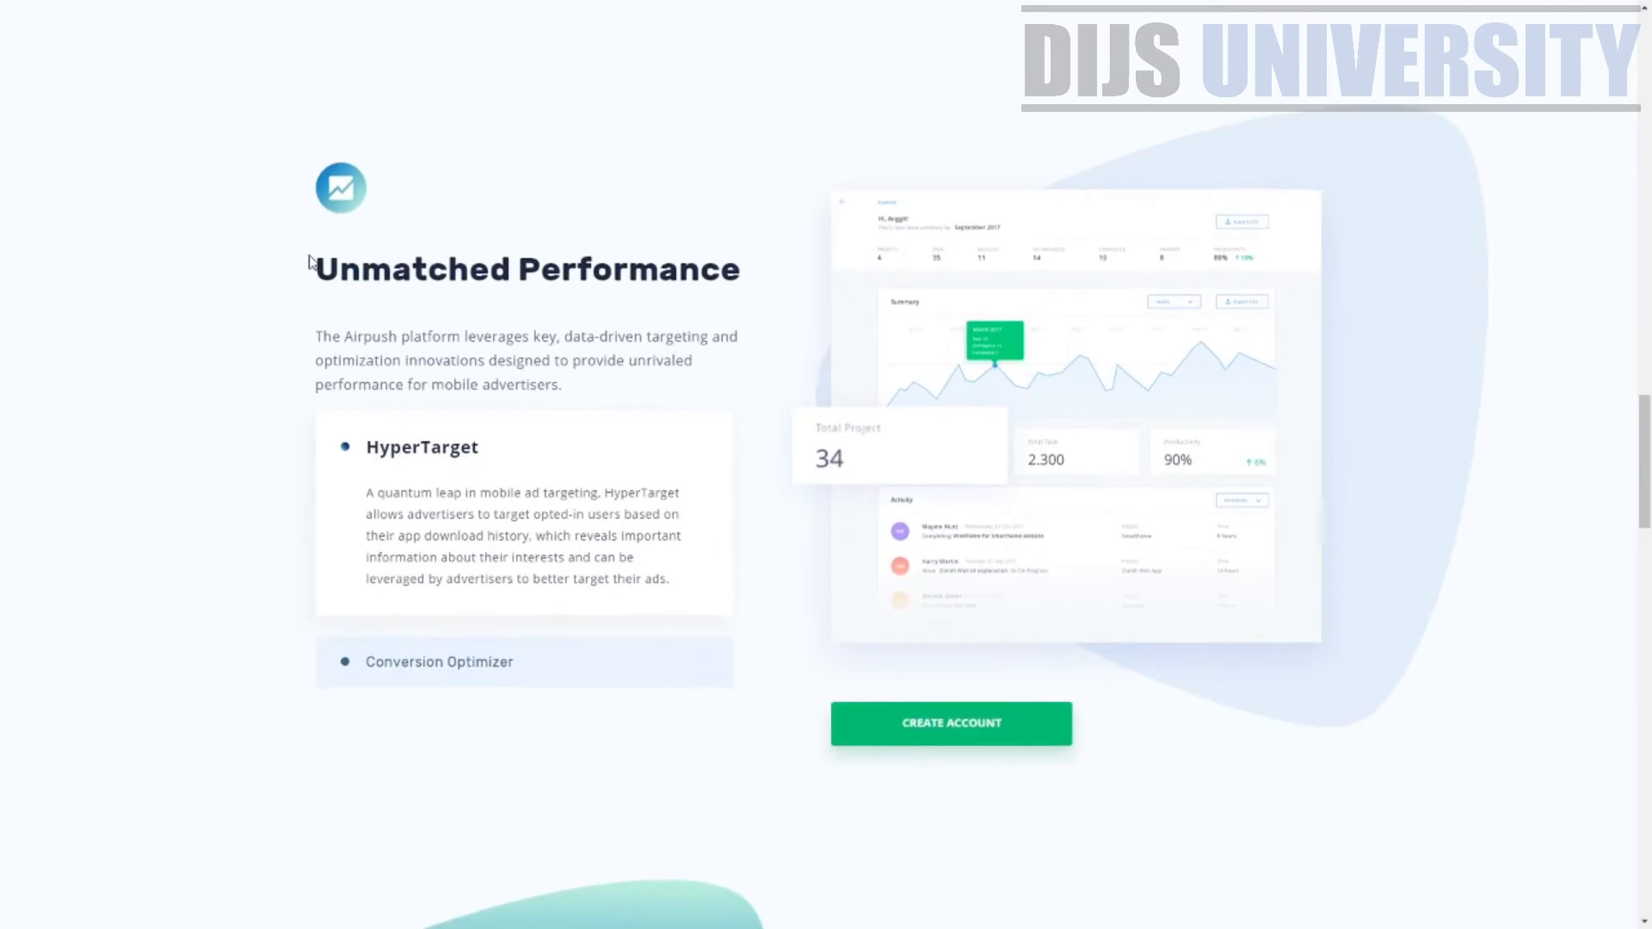
Read the Unmatched Performance, Programmatic Buying and Advertiser Resources sections down to the company details in the footer.
{"action": "left_click_drag", "start_coordinate": [302, 280], "coordinate": [602, 255]}
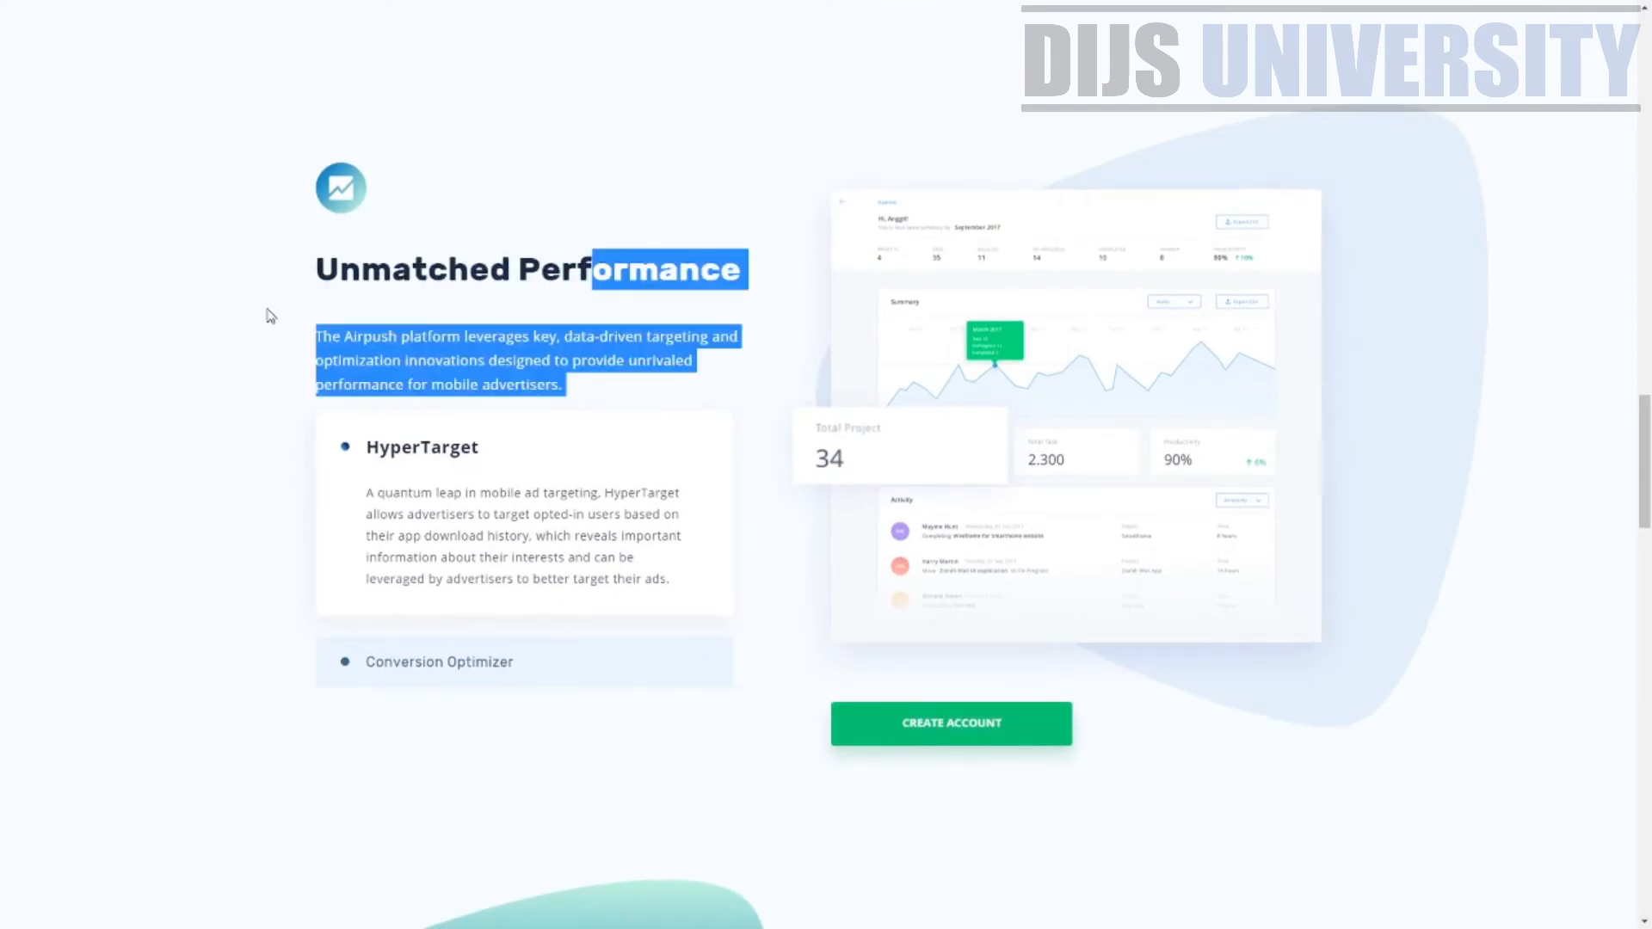
{"action": "scroll", "coordinate": [674, 601], "scroll_direction": "down", "scroll_amount": 5}
{"action": "scroll", "coordinate": [669, 616], "scroll_direction": "down", "scroll_amount": 11}
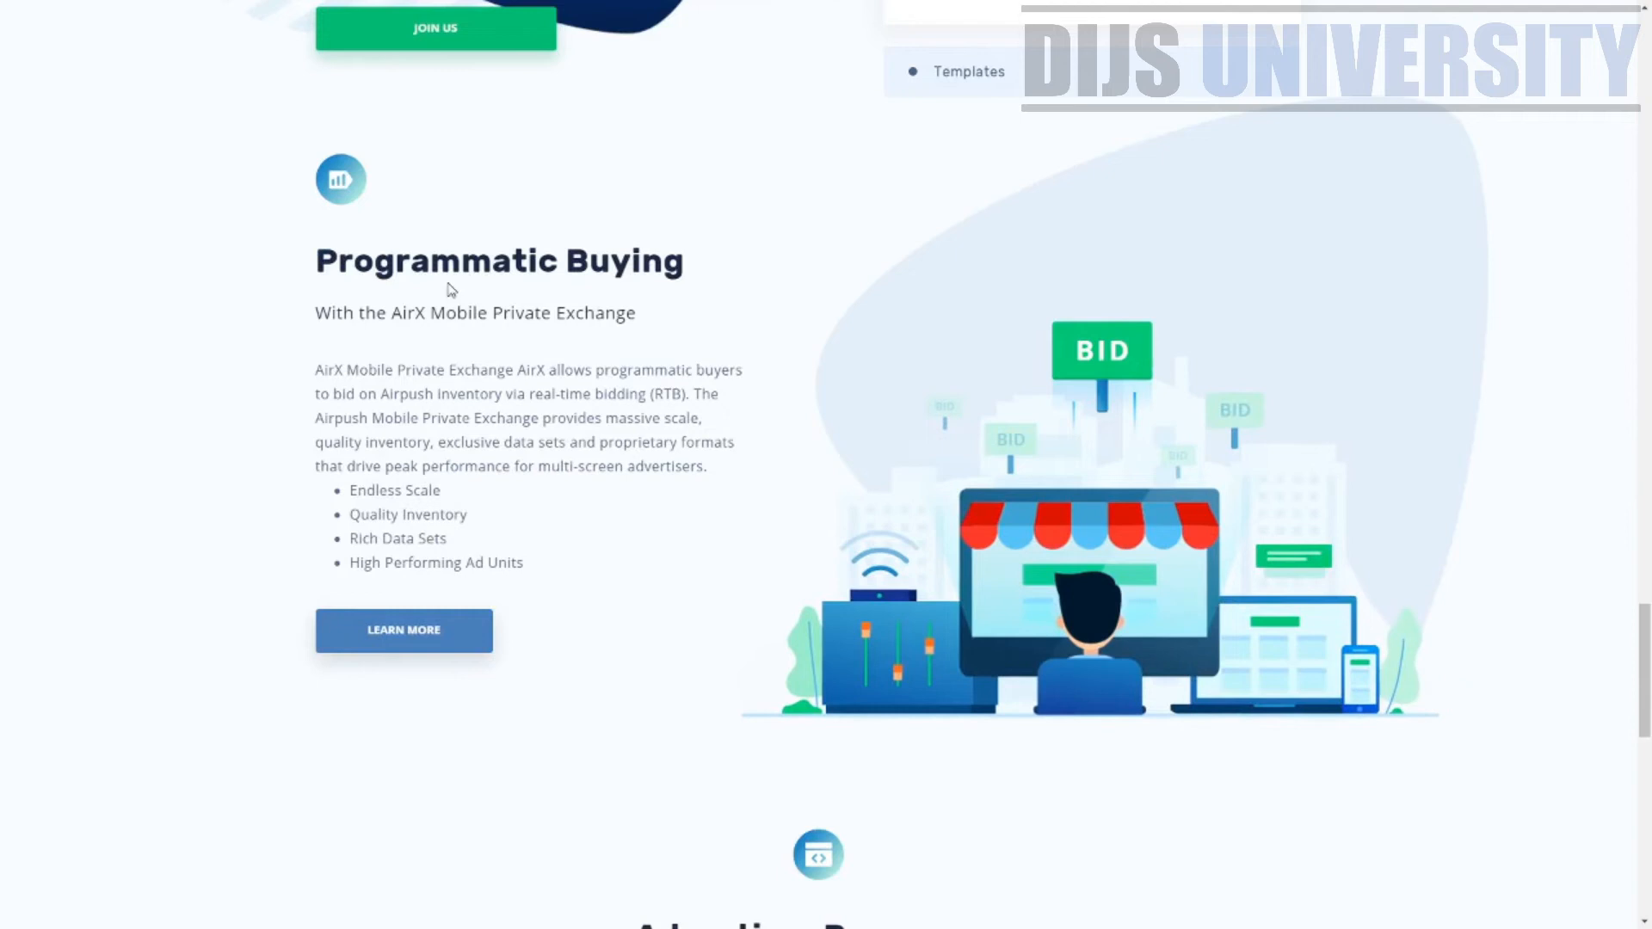
{"action": "left_click_drag", "start_coordinate": [457, 303], "coordinate": [867, 284]}
{"action": "scroll", "coordinate": [800, 464], "scroll_direction": "down", "scroll_amount": 9}
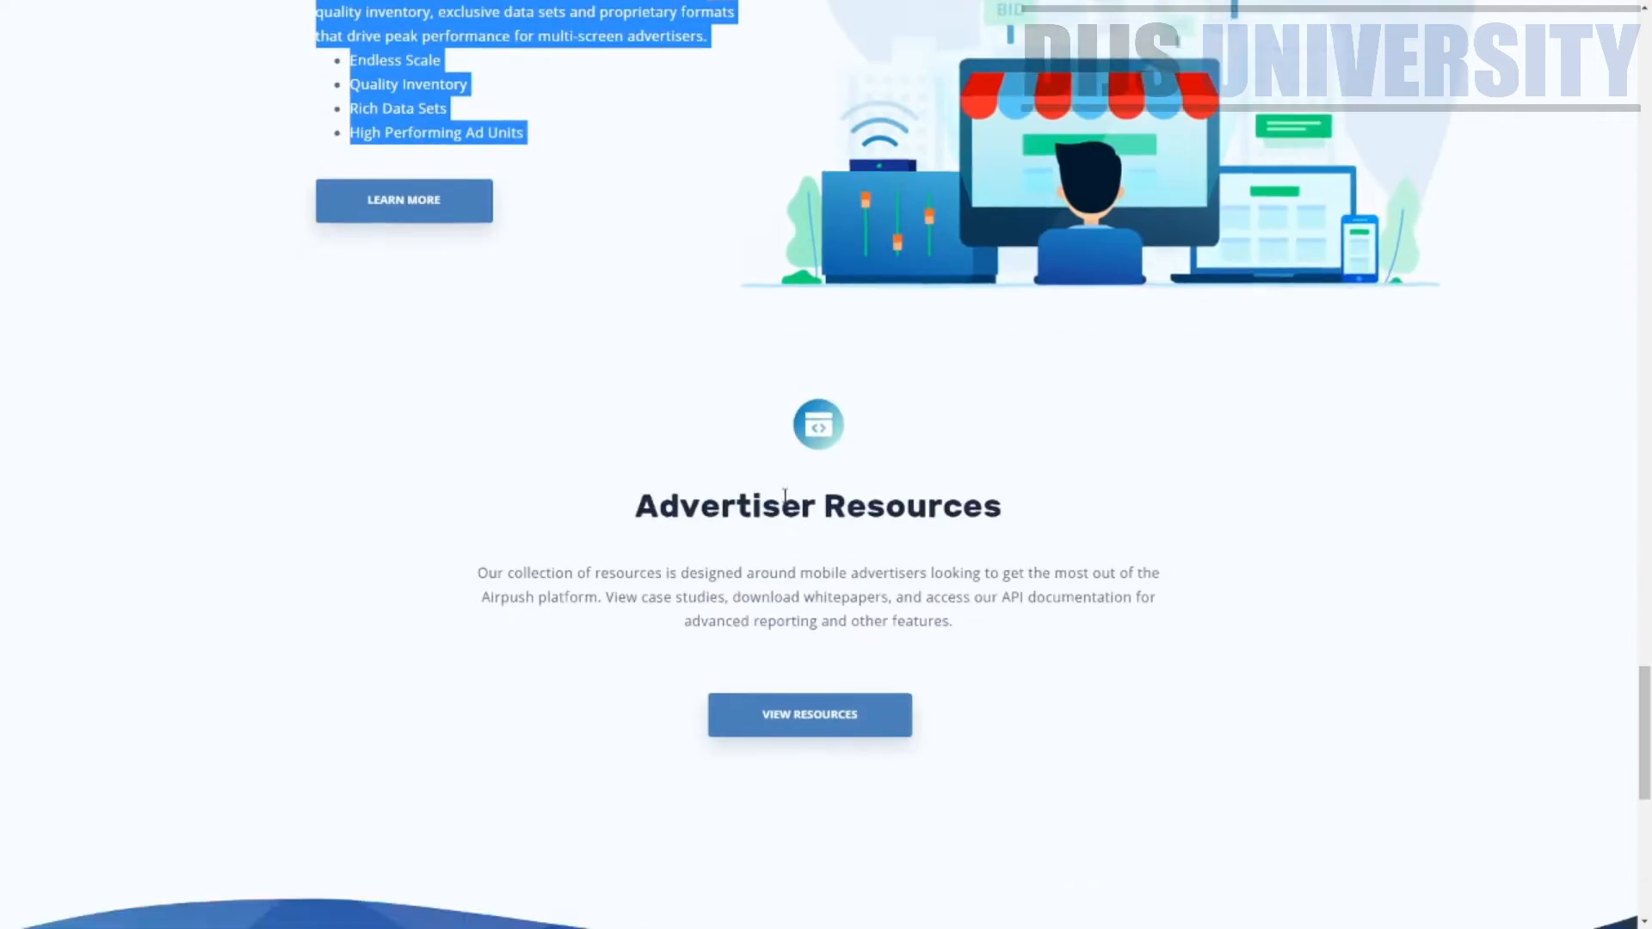
{"action": "left_click_drag", "start_coordinate": [660, 173], "coordinate": [1035, 229]}
{"action": "scroll", "coordinate": [976, 579], "scroll_direction": "down", "scroll_amount": 5}
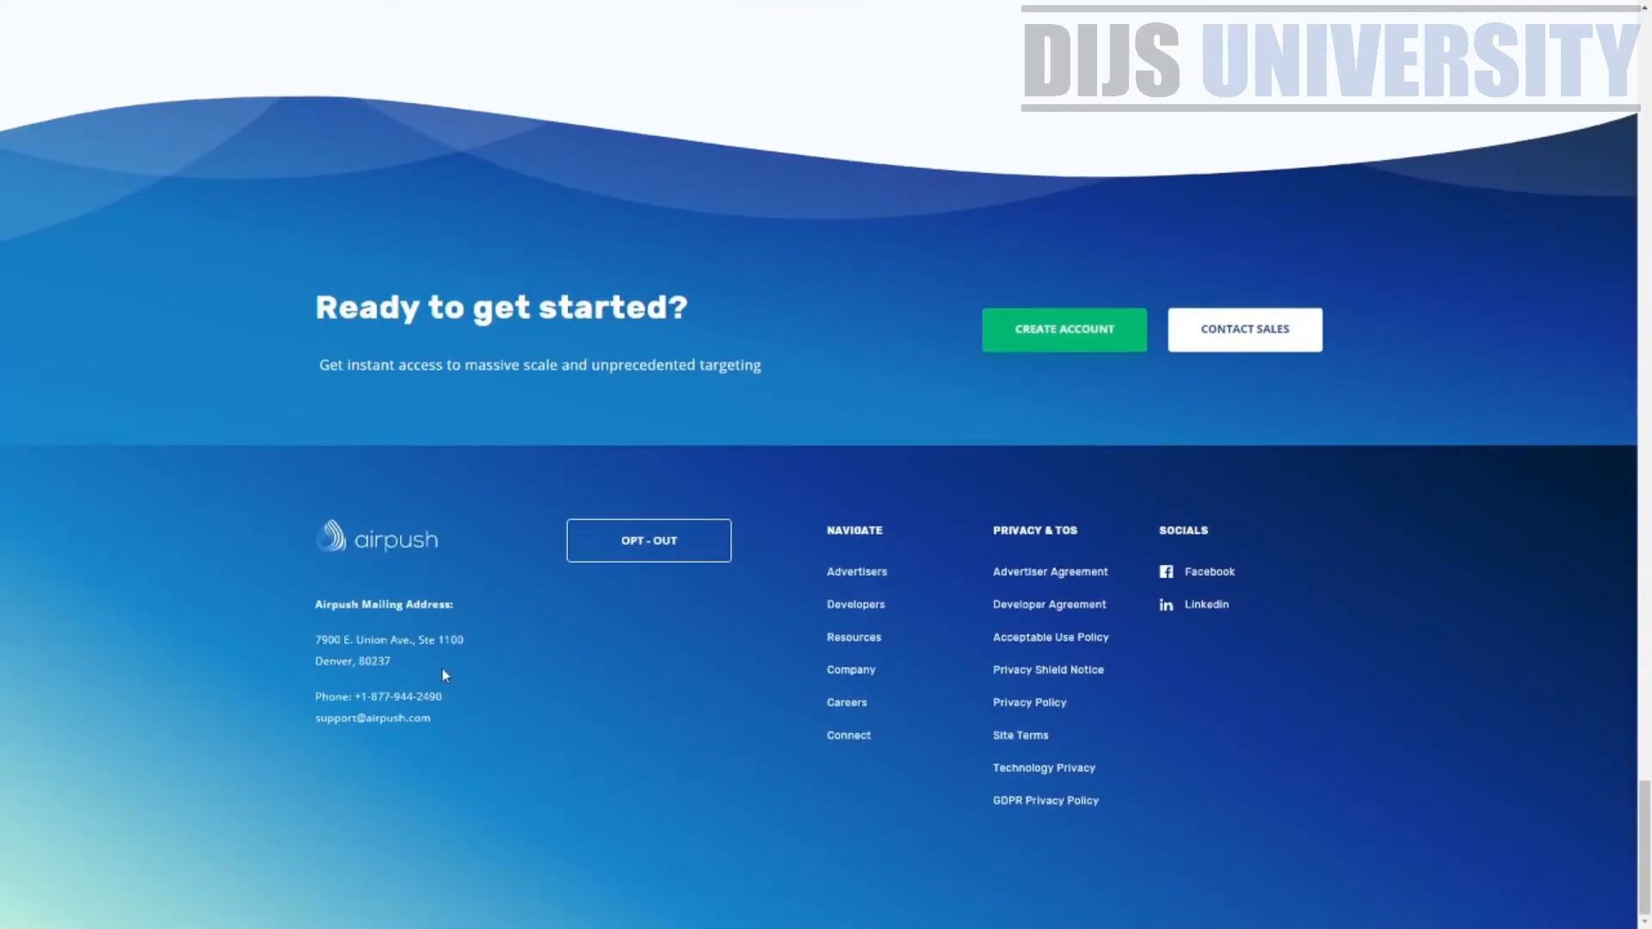
{"action": "left_click_drag", "start_coordinate": [394, 663], "coordinate": [471, 637]}
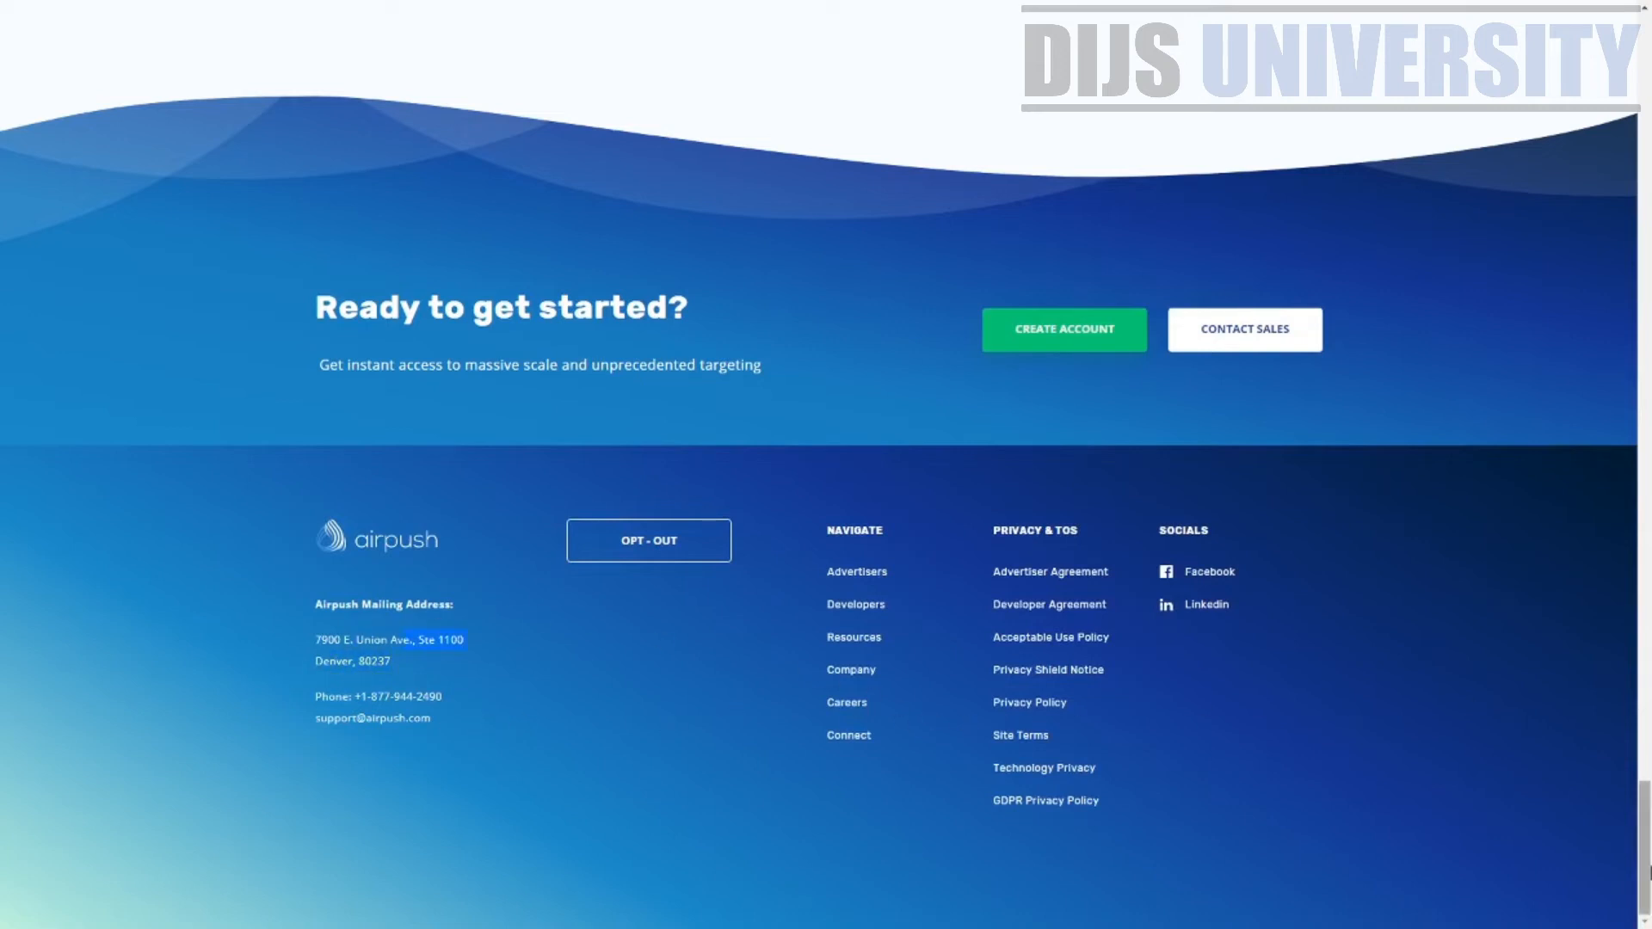
Open the Airpush sign-up from the header of the advertisers page.
{"action": "left_click_drag", "start_coordinate": [1647, 871], "coordinate": [1645, 93]}
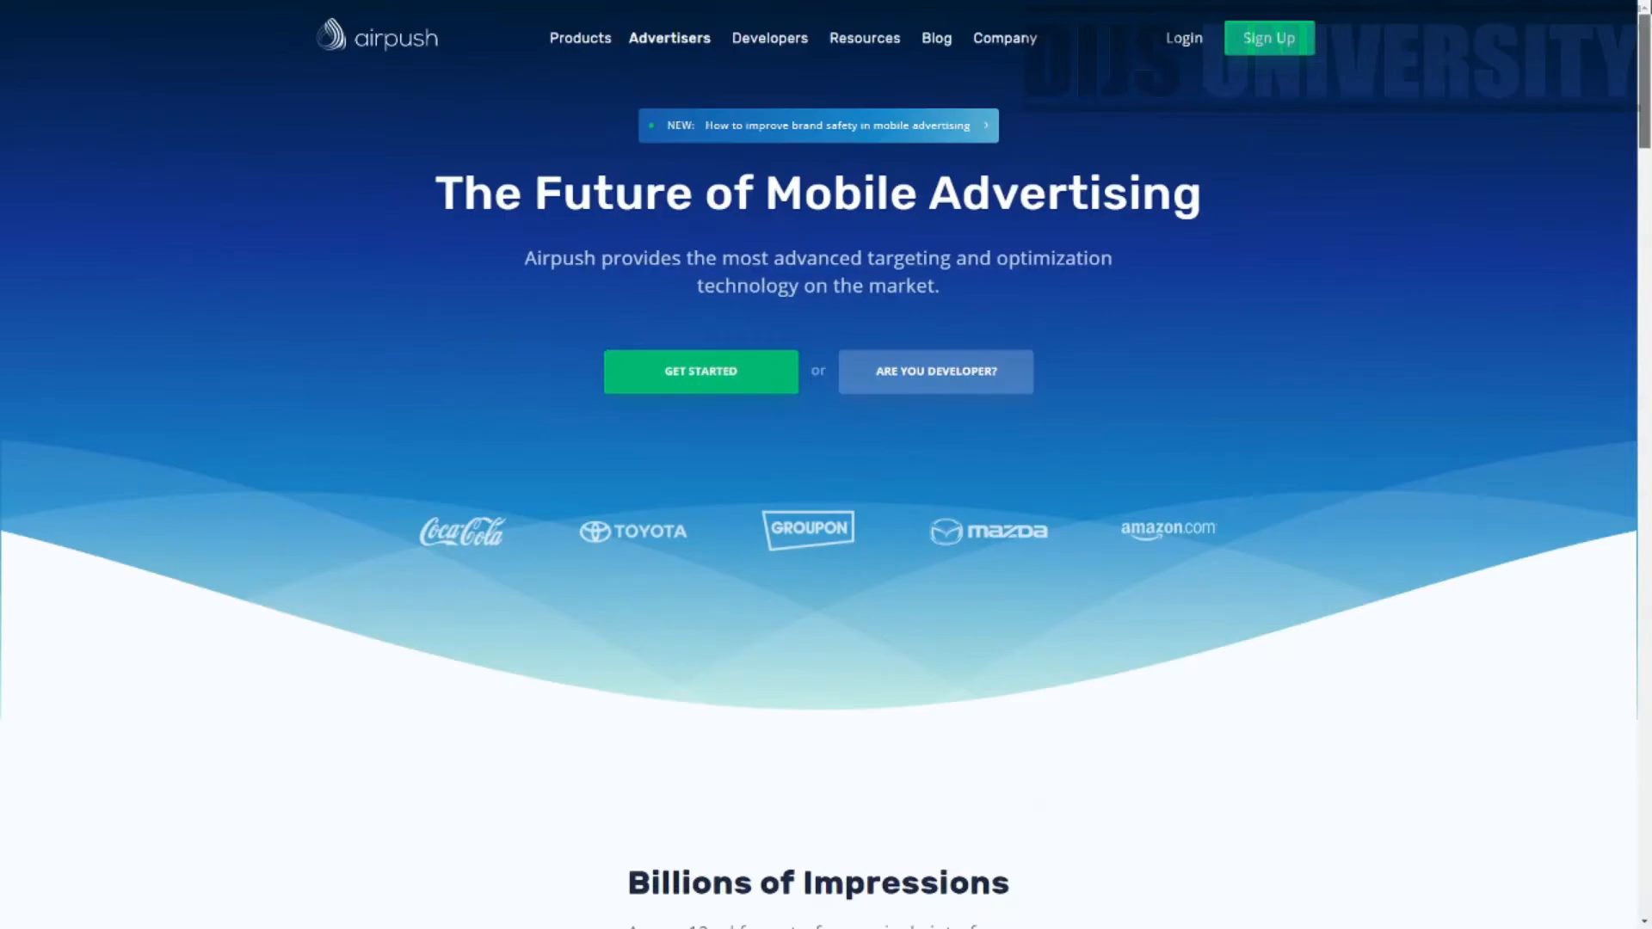
{"action": "left_click", "coordinate": [1286, 47]}
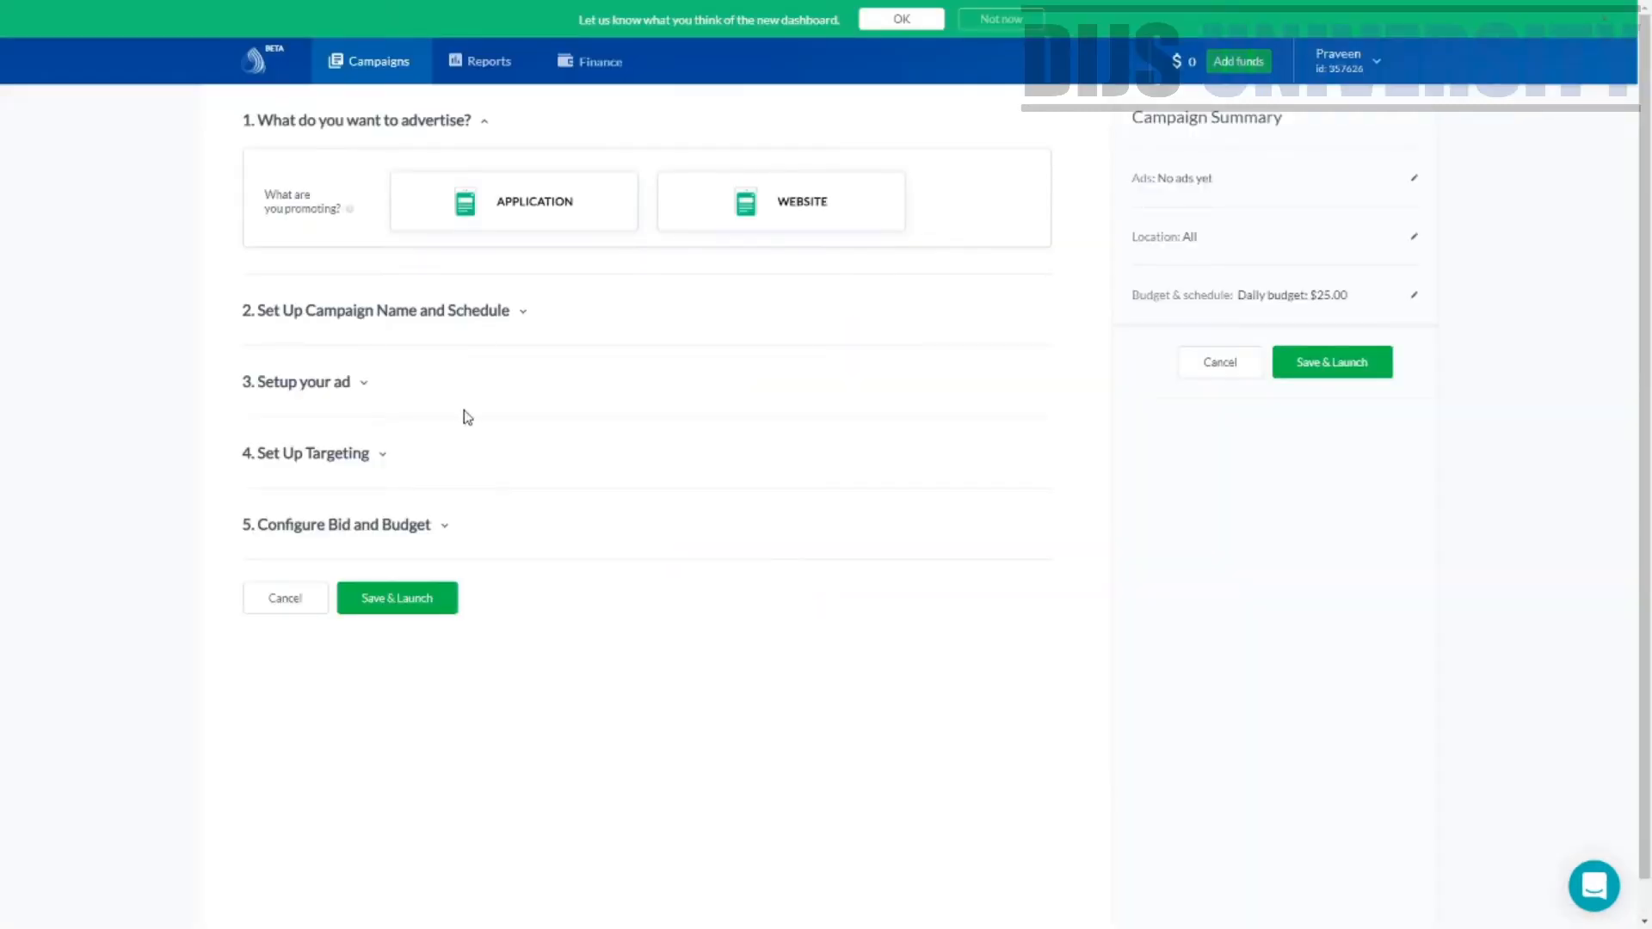
Dismiss the dashboard feedback request and choose Website as what the campaign promotes.
{"action": "left_click", "coordinate": [978, 26]}
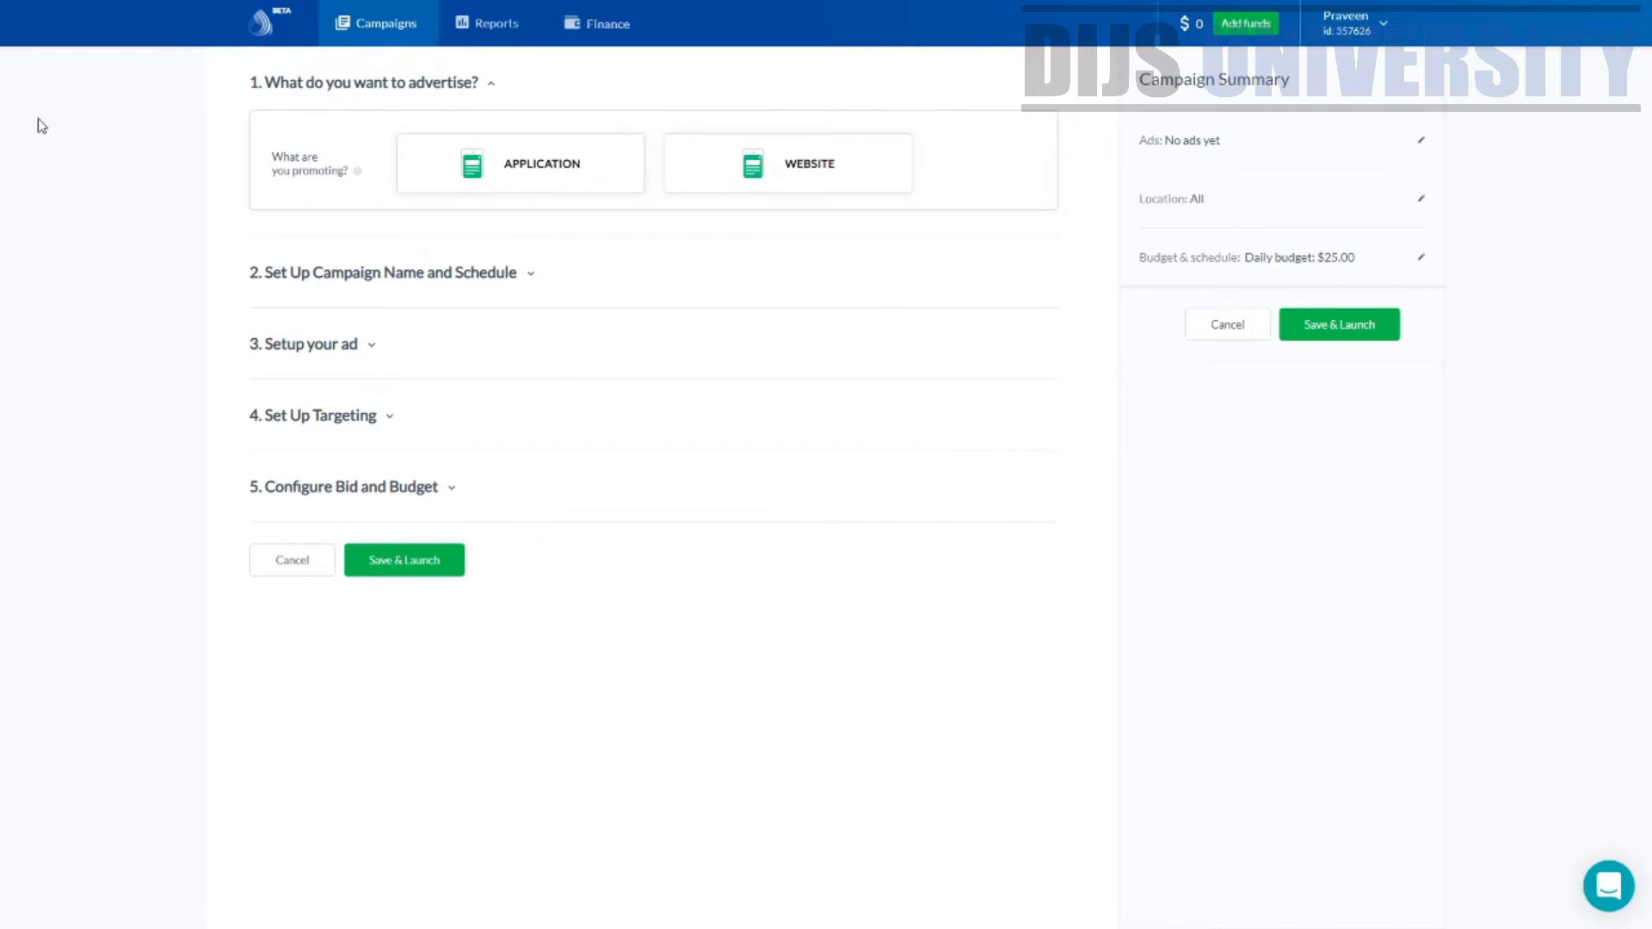
{"action": "left_click", "coordinate": [829, 188]}
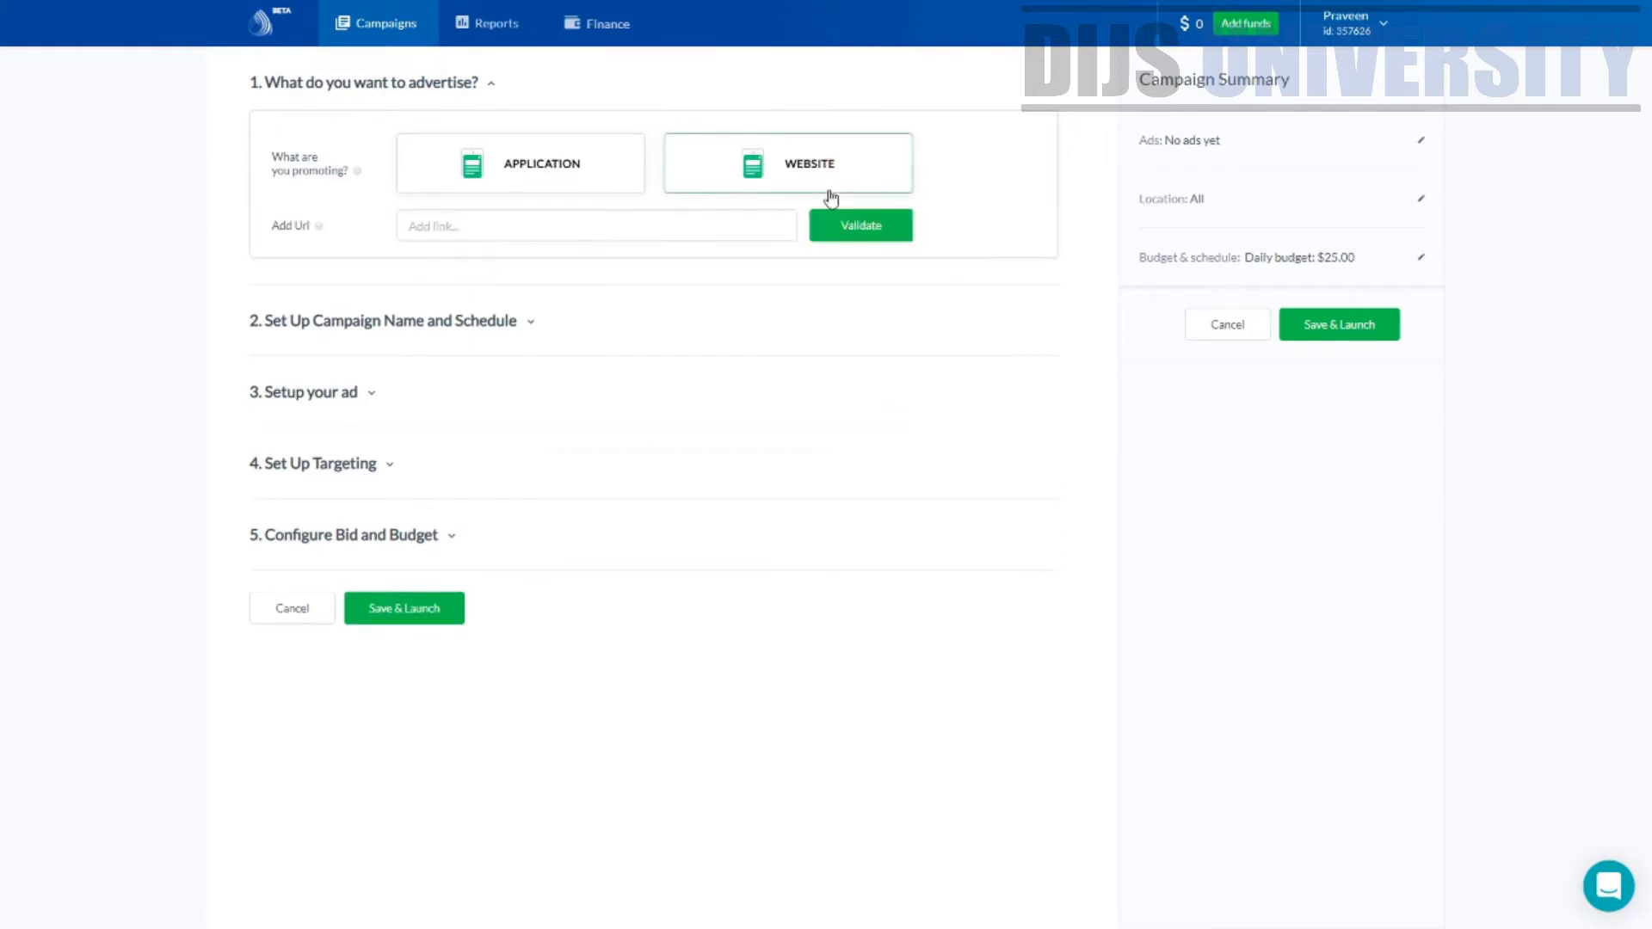
{"action": "left_click_drag", "start_coordinate": [267, 252], "coordinate": [288, 226]}
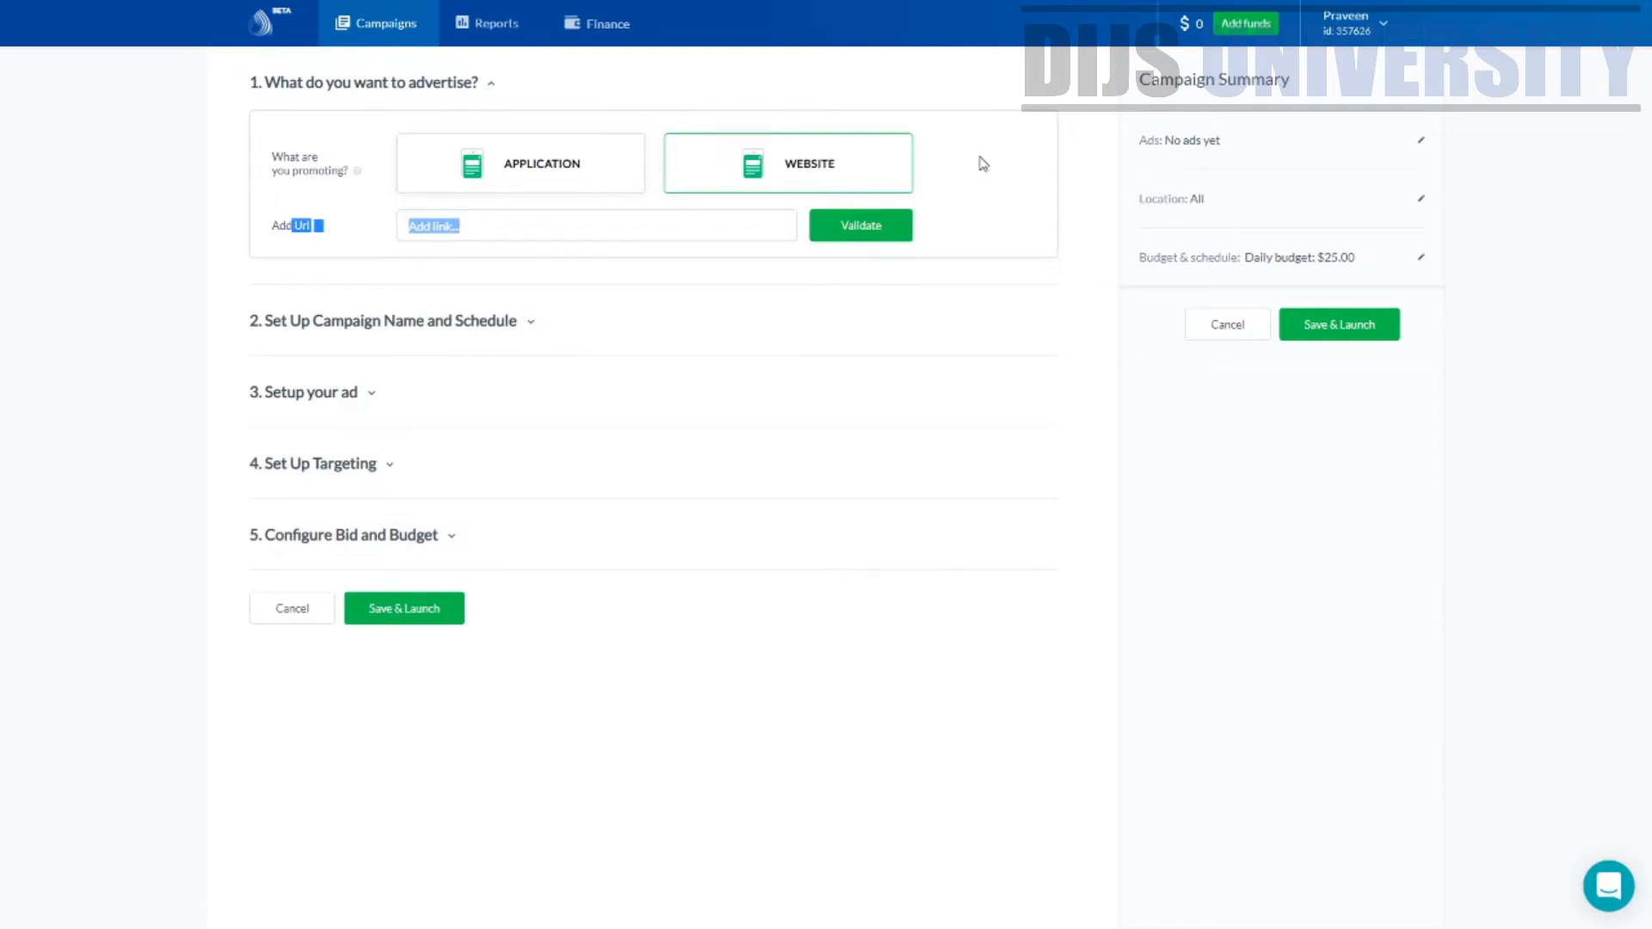
Inspect the campaign name and schedule, targeting, and bid and budget sections, and collapse the targeting and budget ones.
{"action": "left_click", "coordinate": [505, 349]}
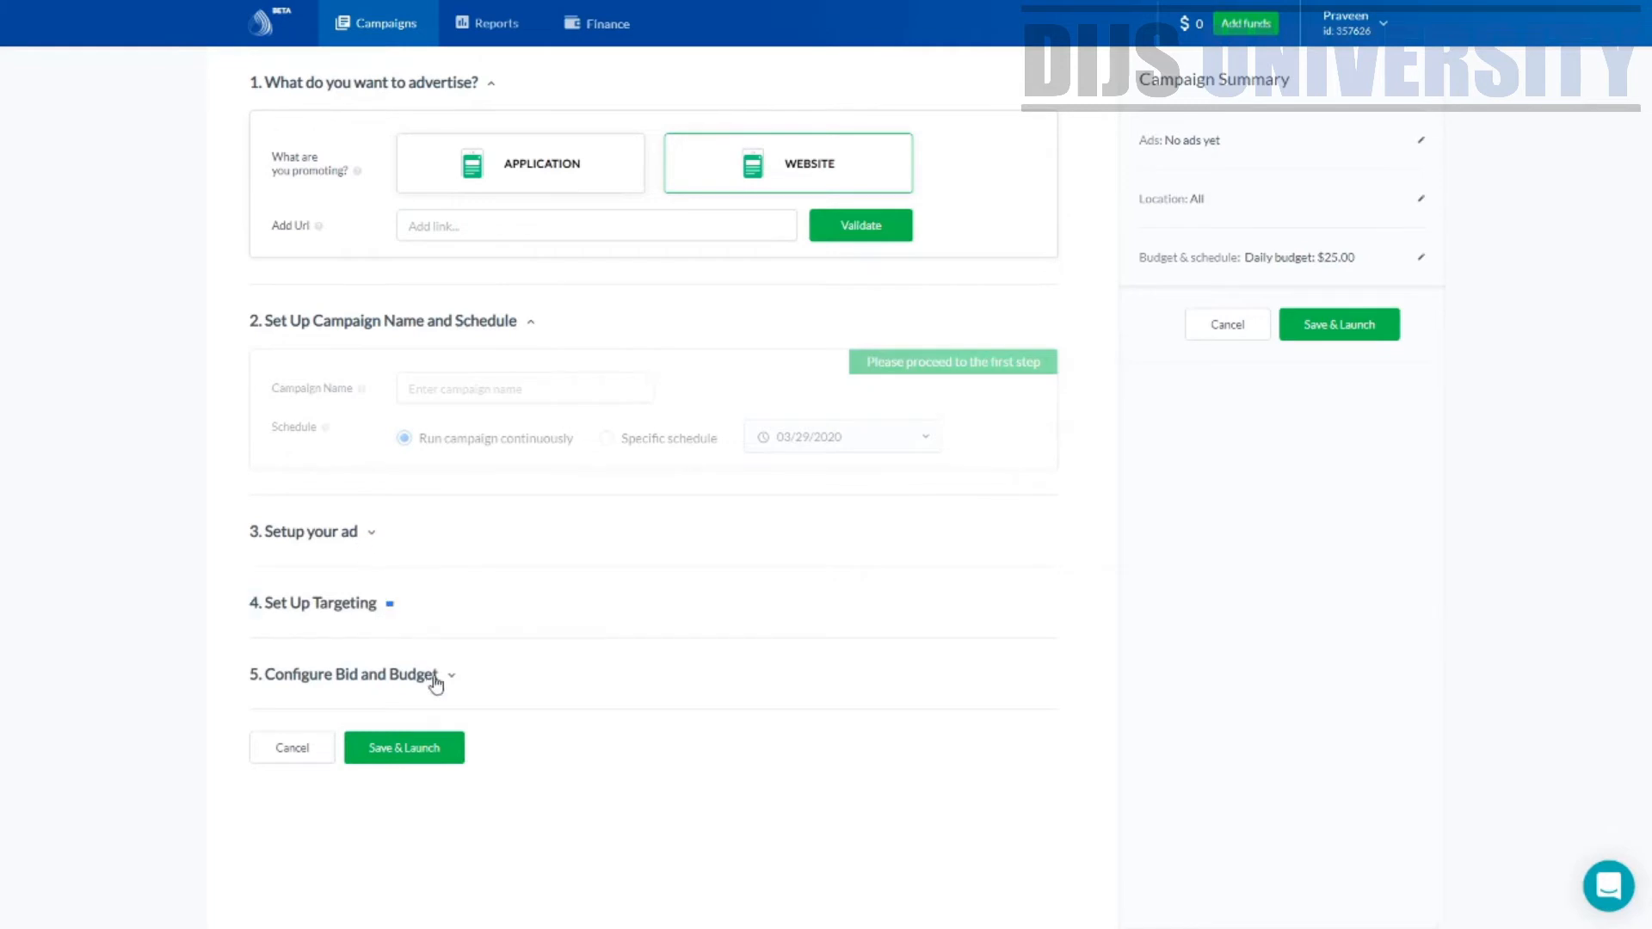
{"action": "left_click", "coordinate": [399, 620]}
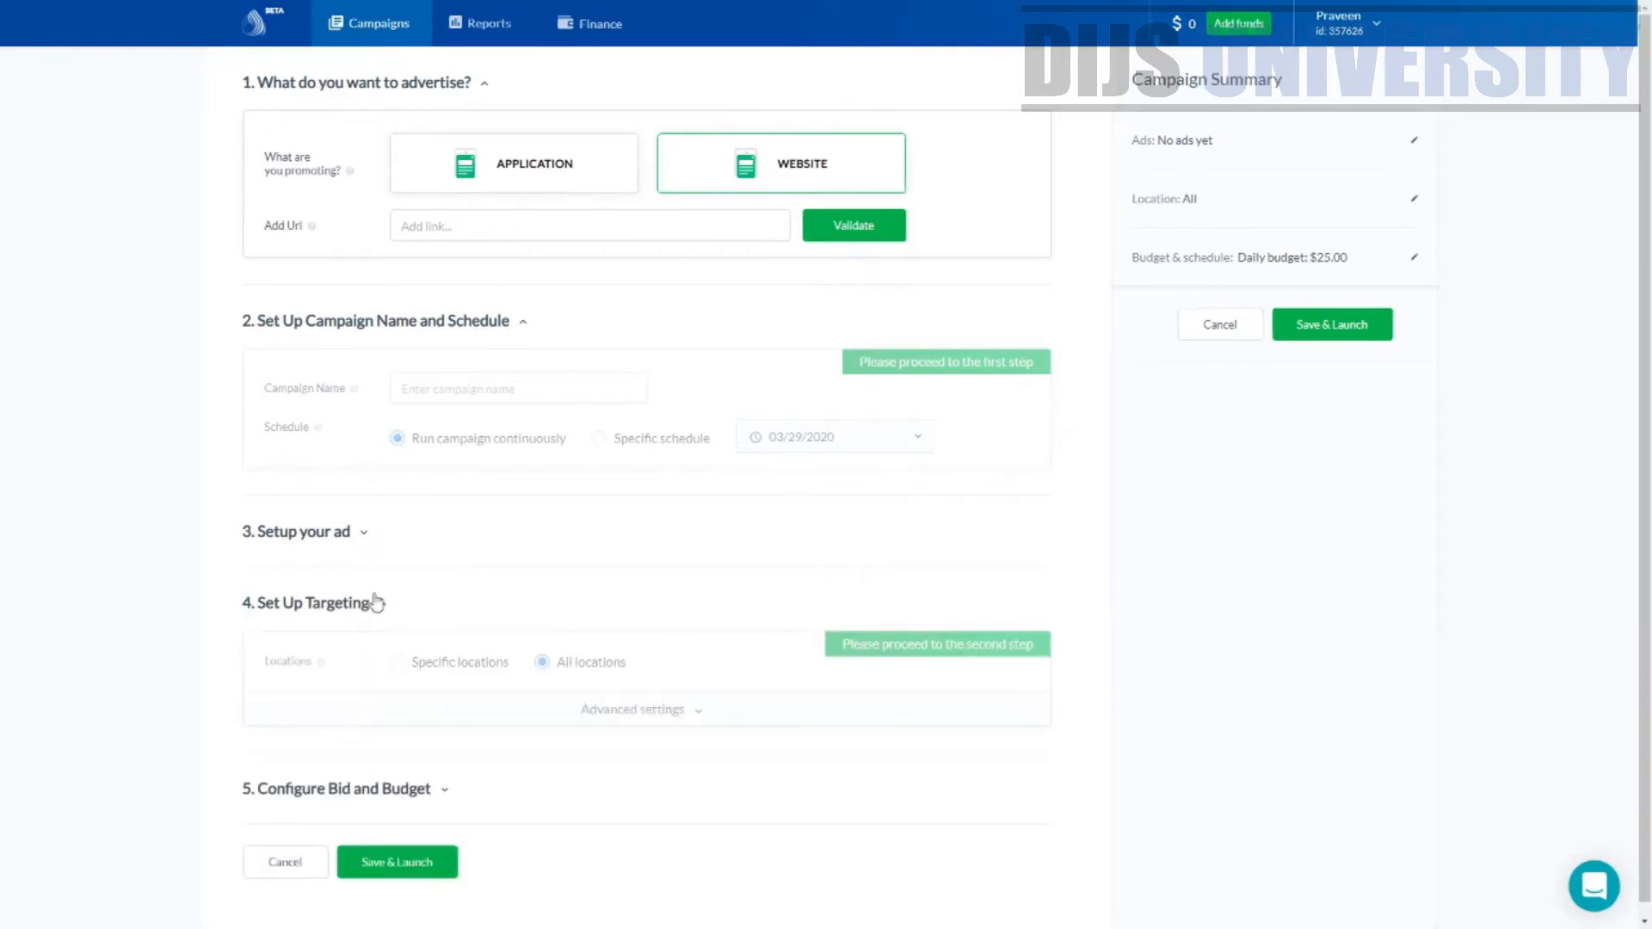
{"action": "scroll", "coordinate": [430, 725], "scroll_direction": "down", "scroll_amount": 1}
{"action": "left_click", "coordinate": [431, 774]}
{"action": "scroll", "coordinate": [726, 700], "scroll_direction": "down", "scroll_amount": 2}
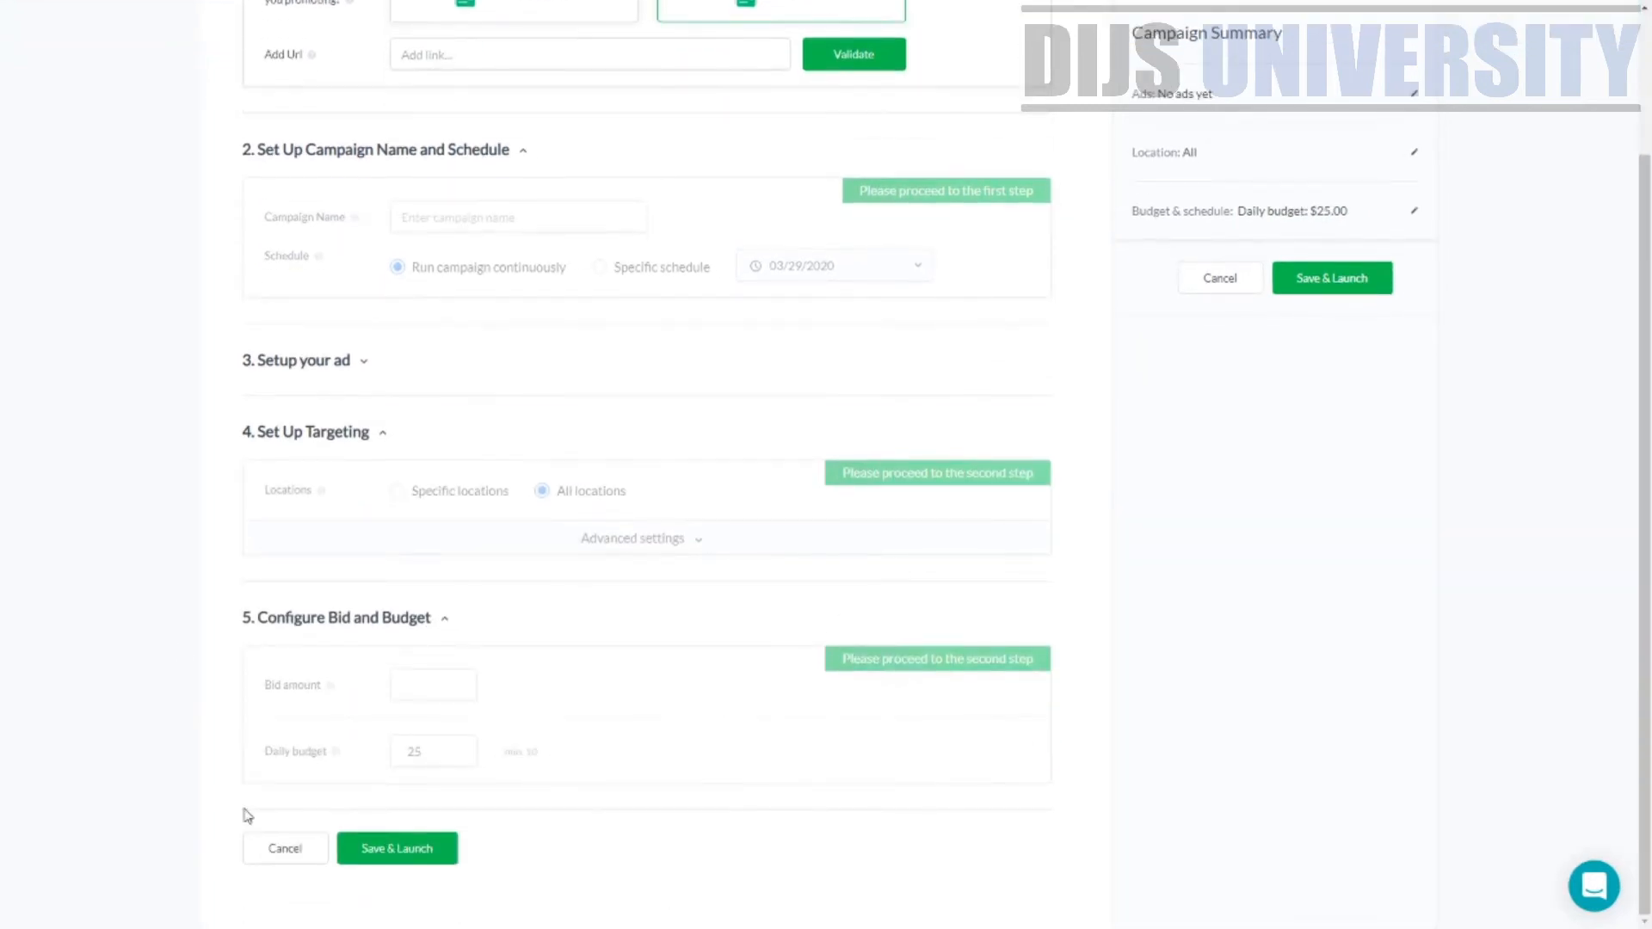
{"action": "scroll", "coordinate": [418, 611], "scroll_direction": "up", "scroll_amount": 2}
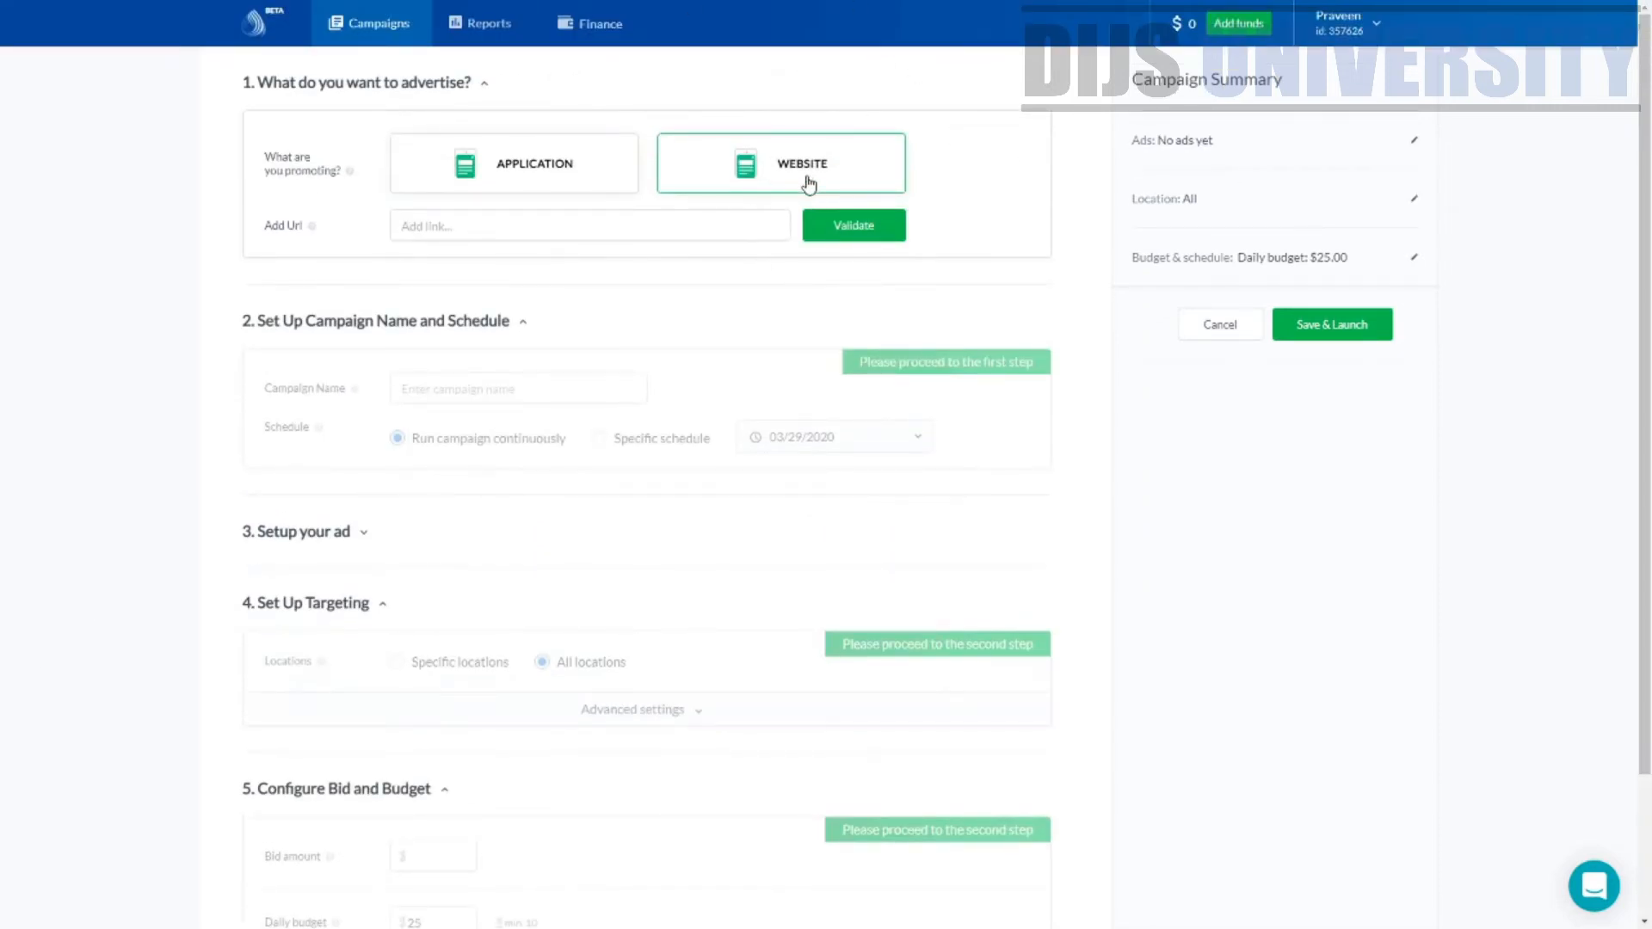
{"action": "left_click", "coordinate": [322, 604]}
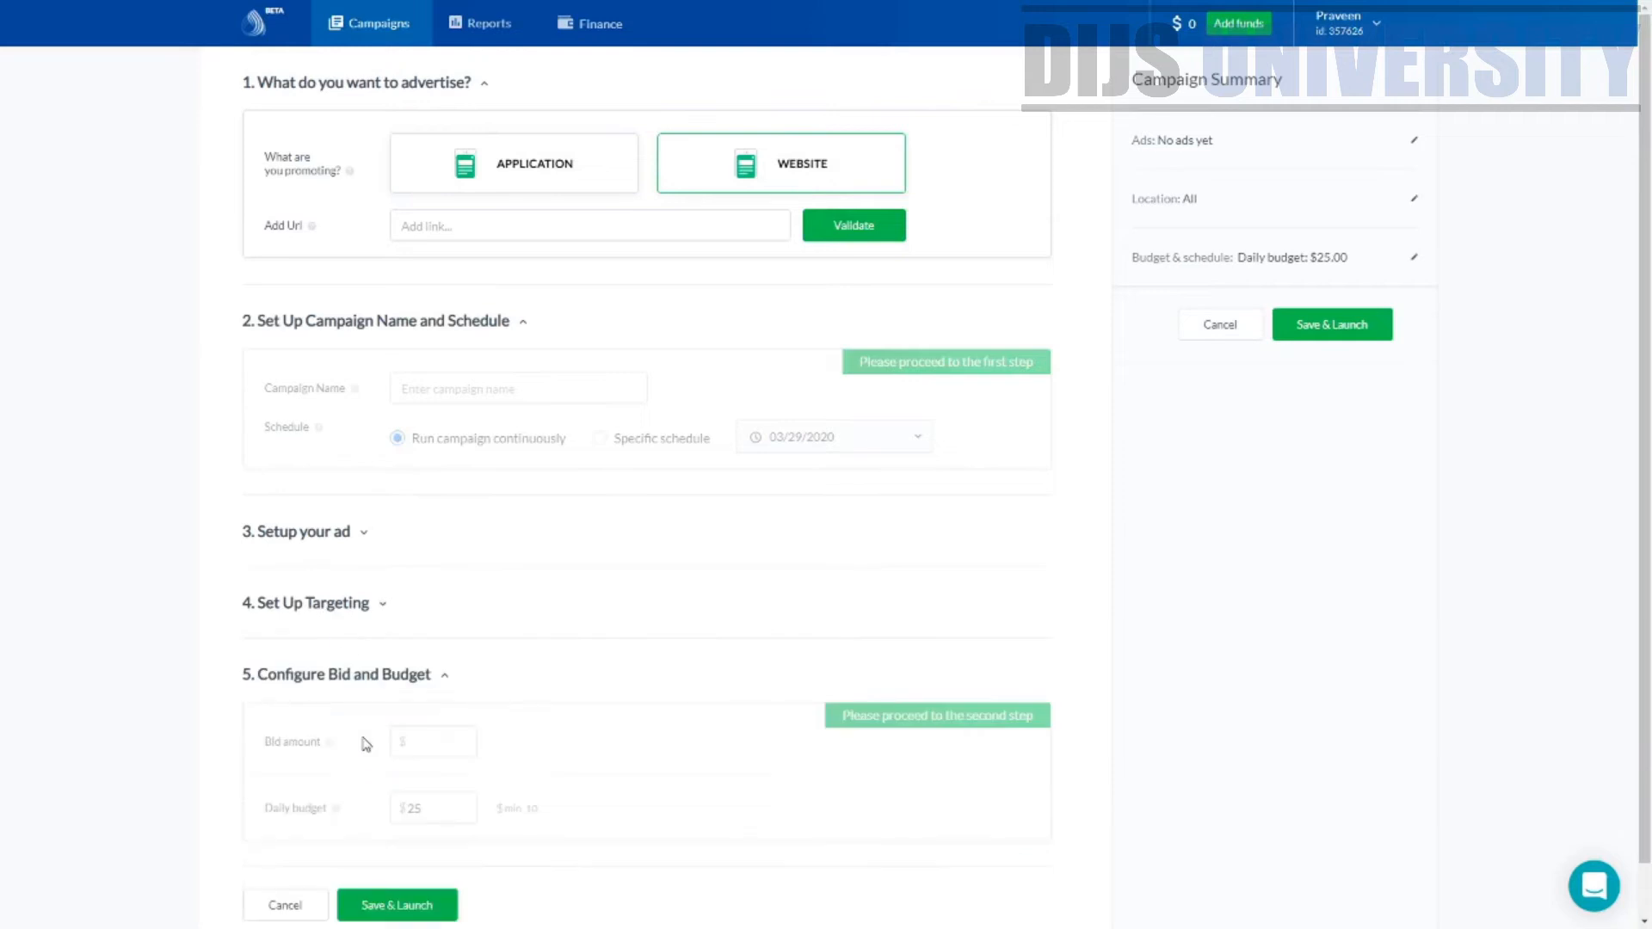
{"action": "left_click", "coordinate": [377, 686]}
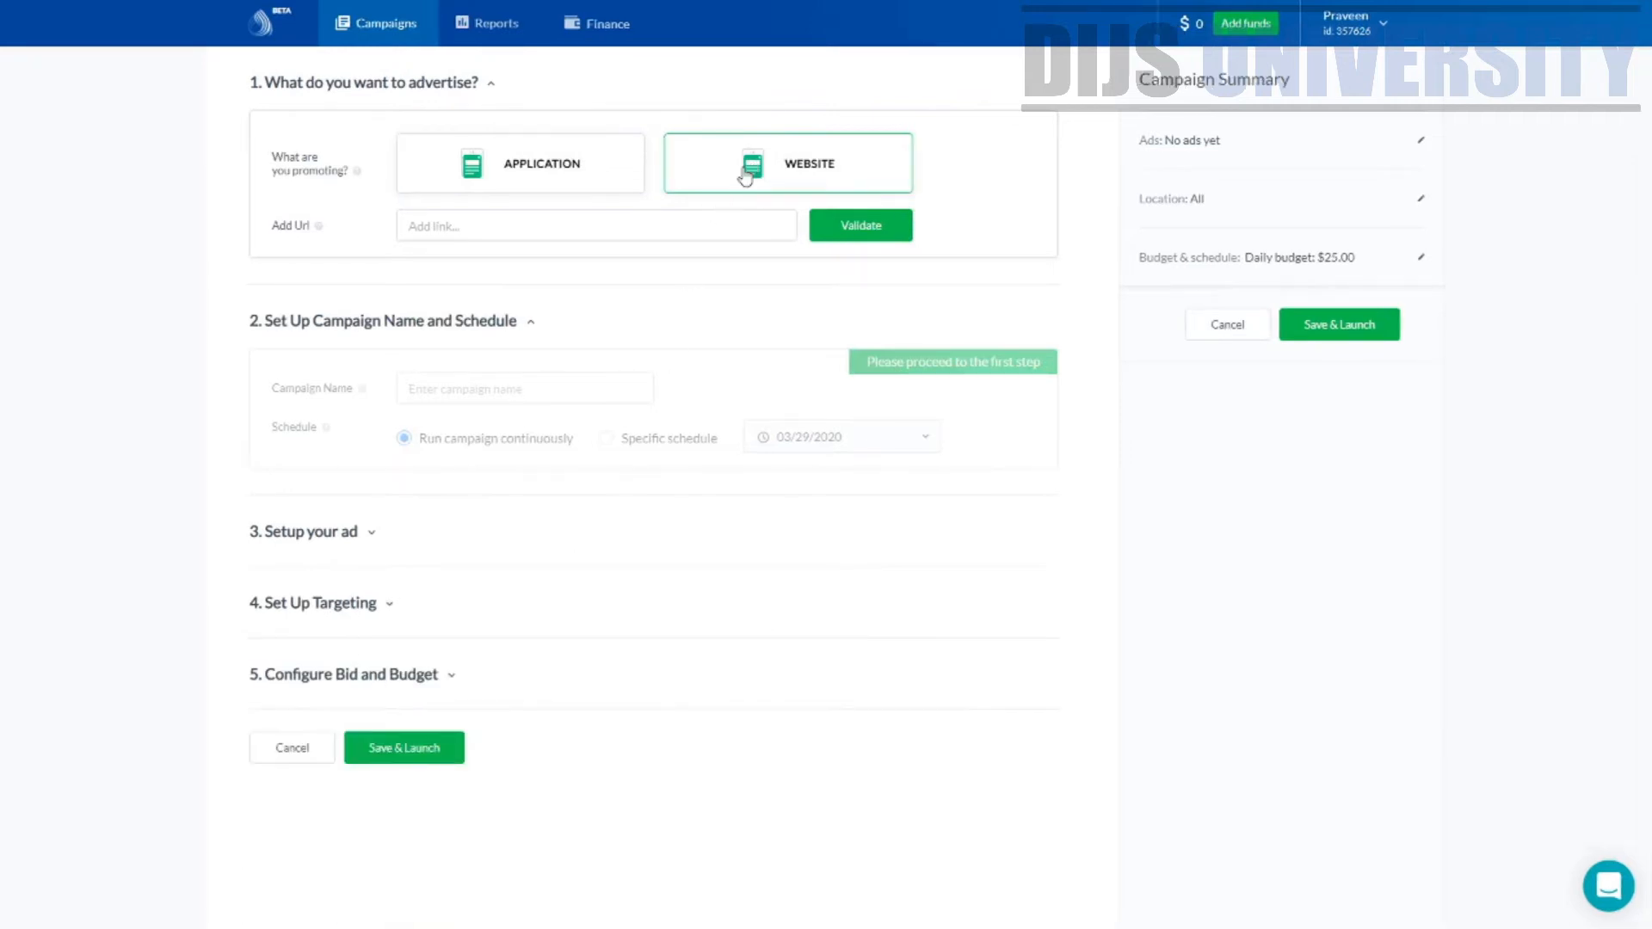
{"action": "left_click", "coordinate": [591, 223]}
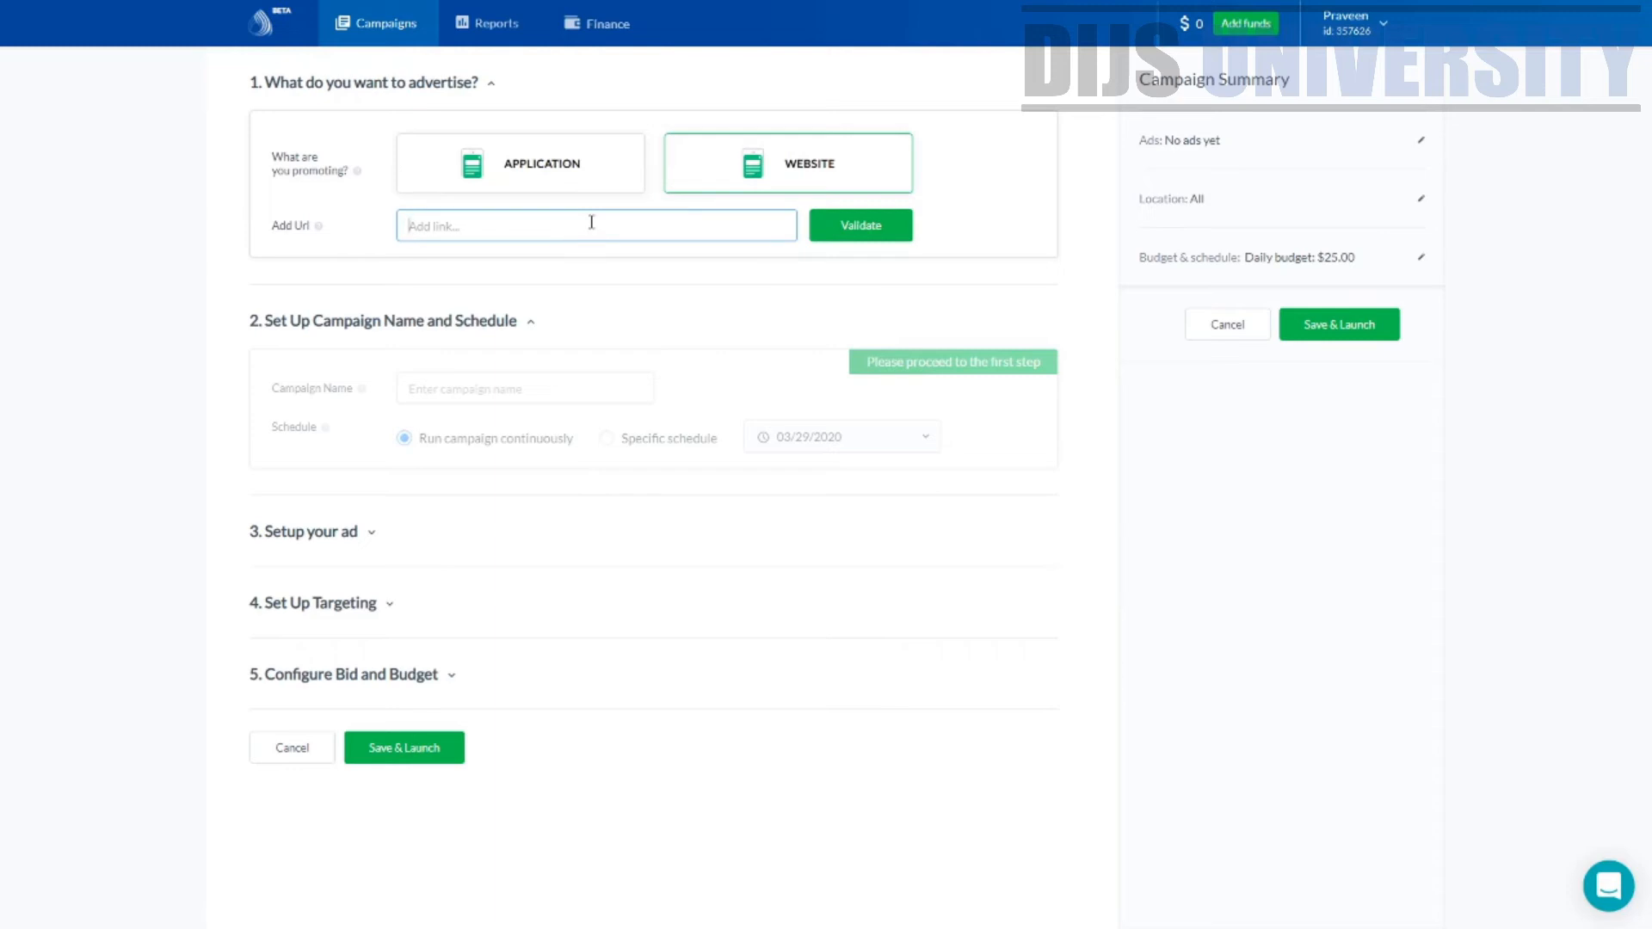
{"action": "type", "text": "https://ca65b-m7fi1fekc131qflpgifx.hop.clickbank.net/"}
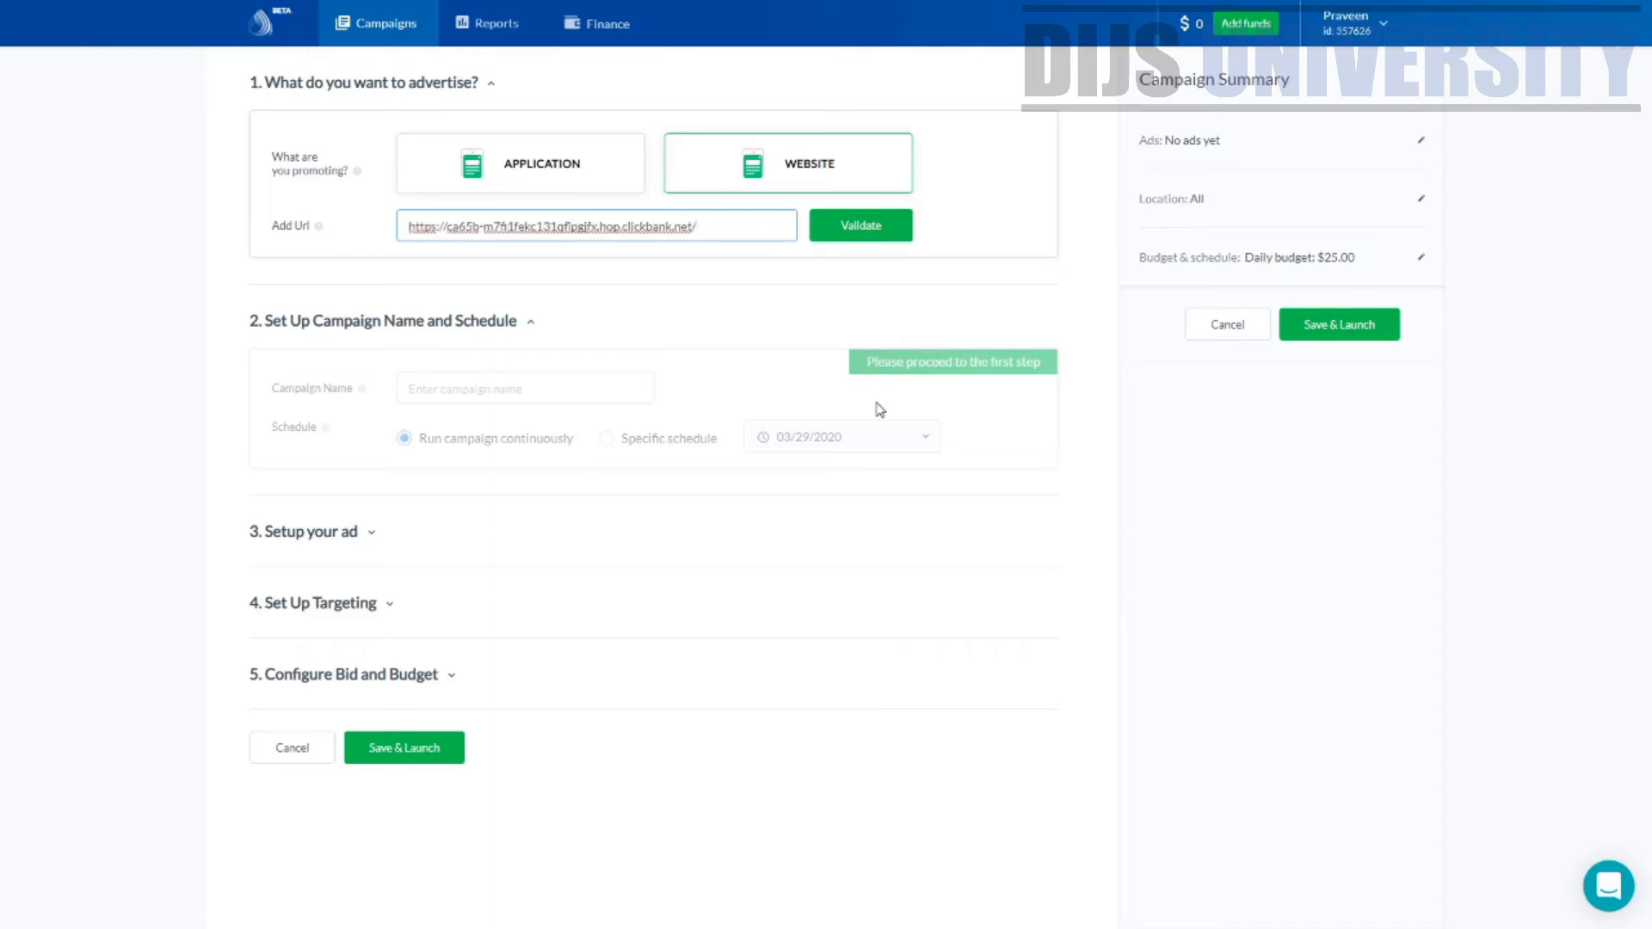
With the website URL validated, set the campaign goal to Traffic and name the campaign Test.
{"action": "left_click", "coordinate": [886, 223]}
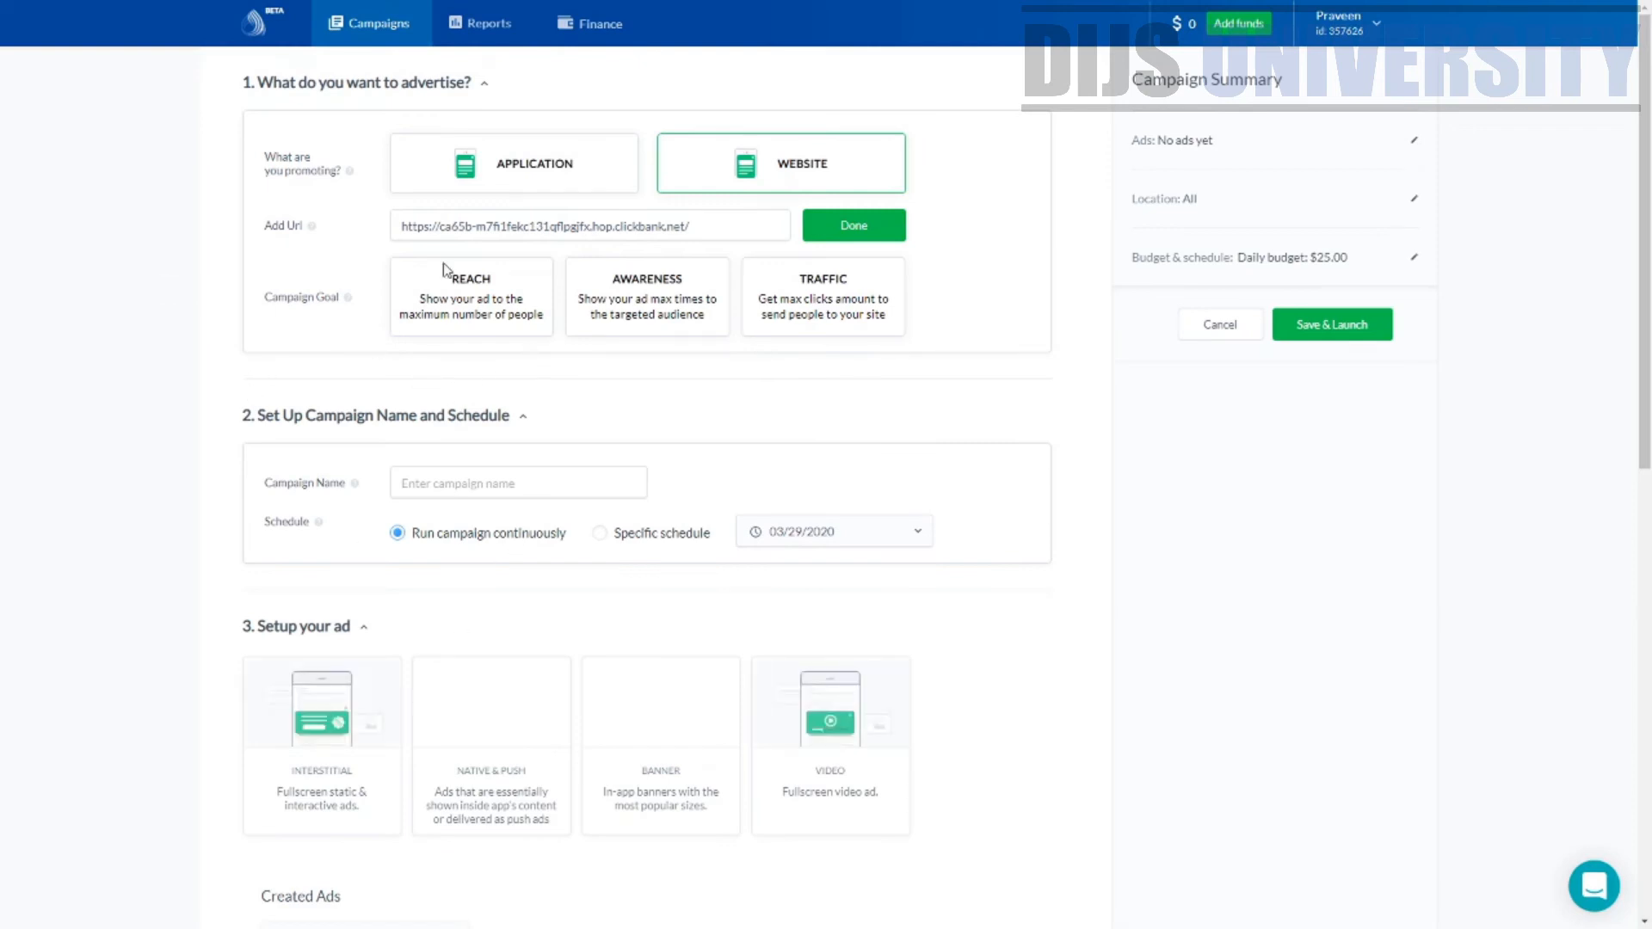
{"action": "left_click", "coordinate": [829, 320]}
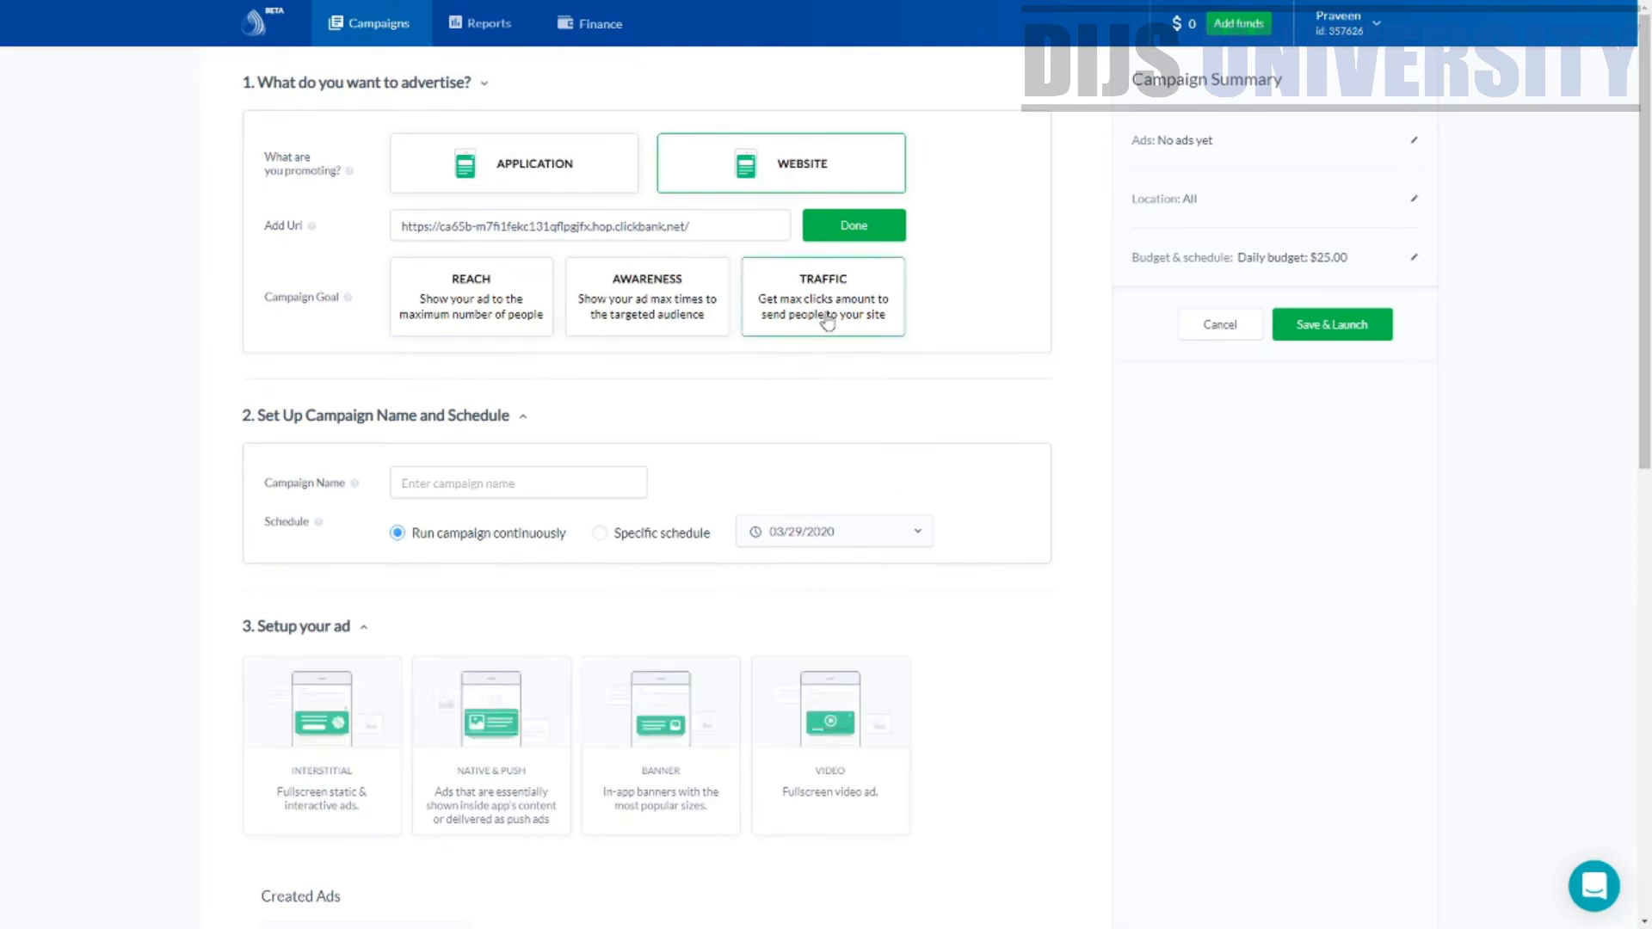
{"action": "left_click", "coordinate": [573, 480]}
{"action": "type", "text": "Test"}
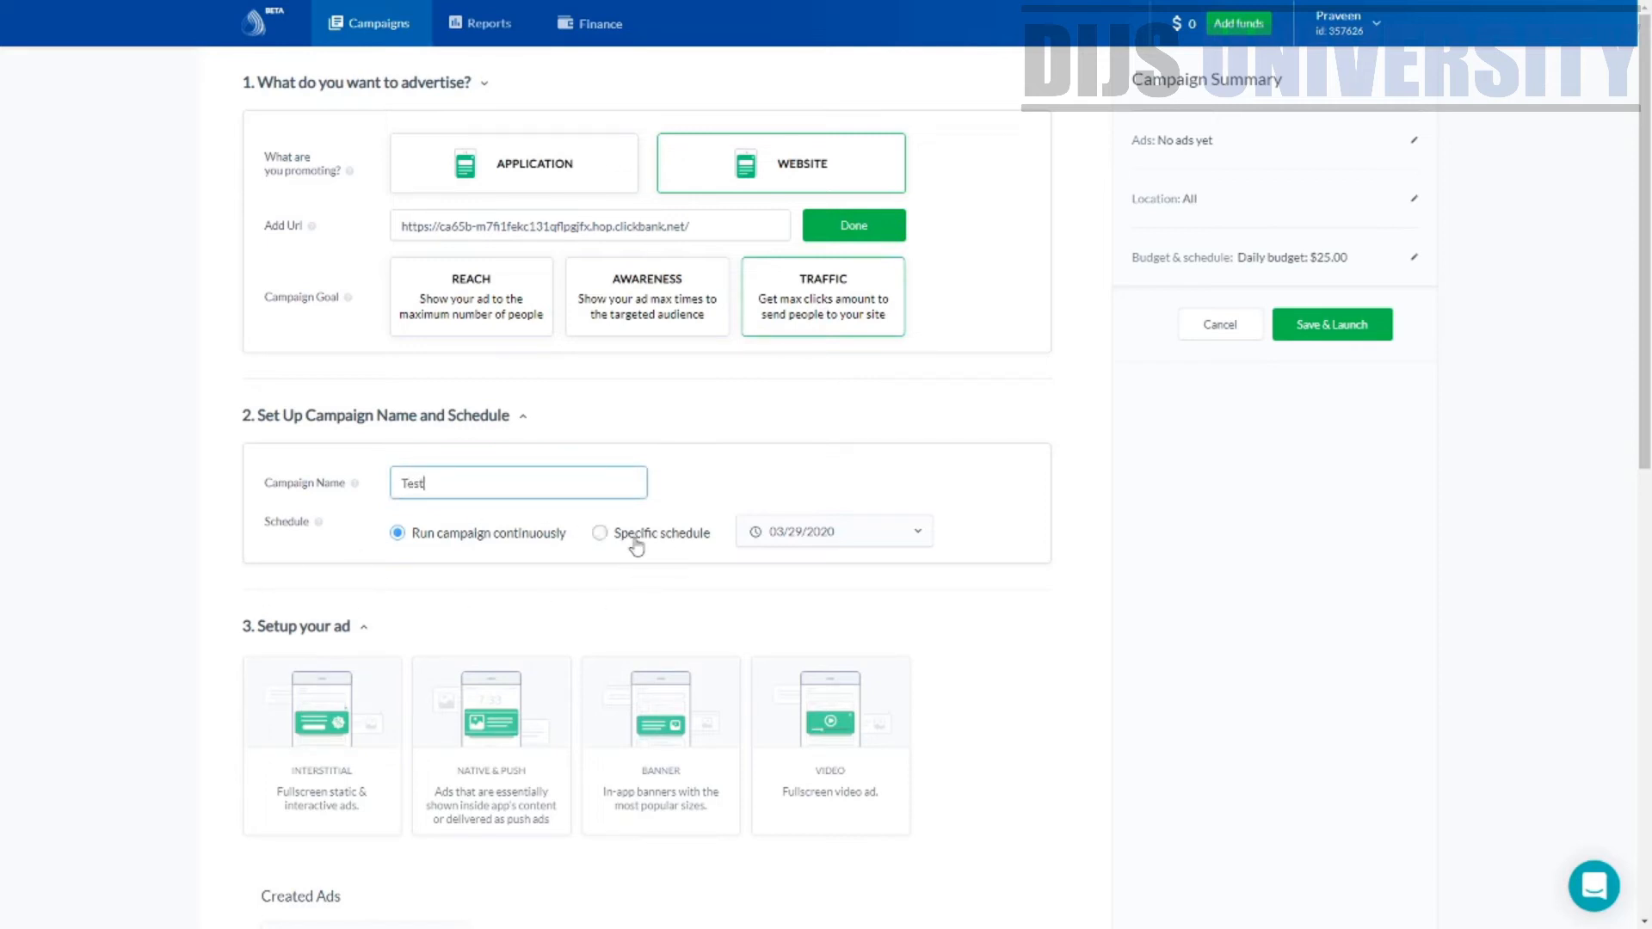
Try the specific schedule with its date range and day options, and return the campaign to running continuously.
{"action": "left_click", "coordinate": [599, 532]}
{"action": "left_click", "coordinate": [913, 540]}
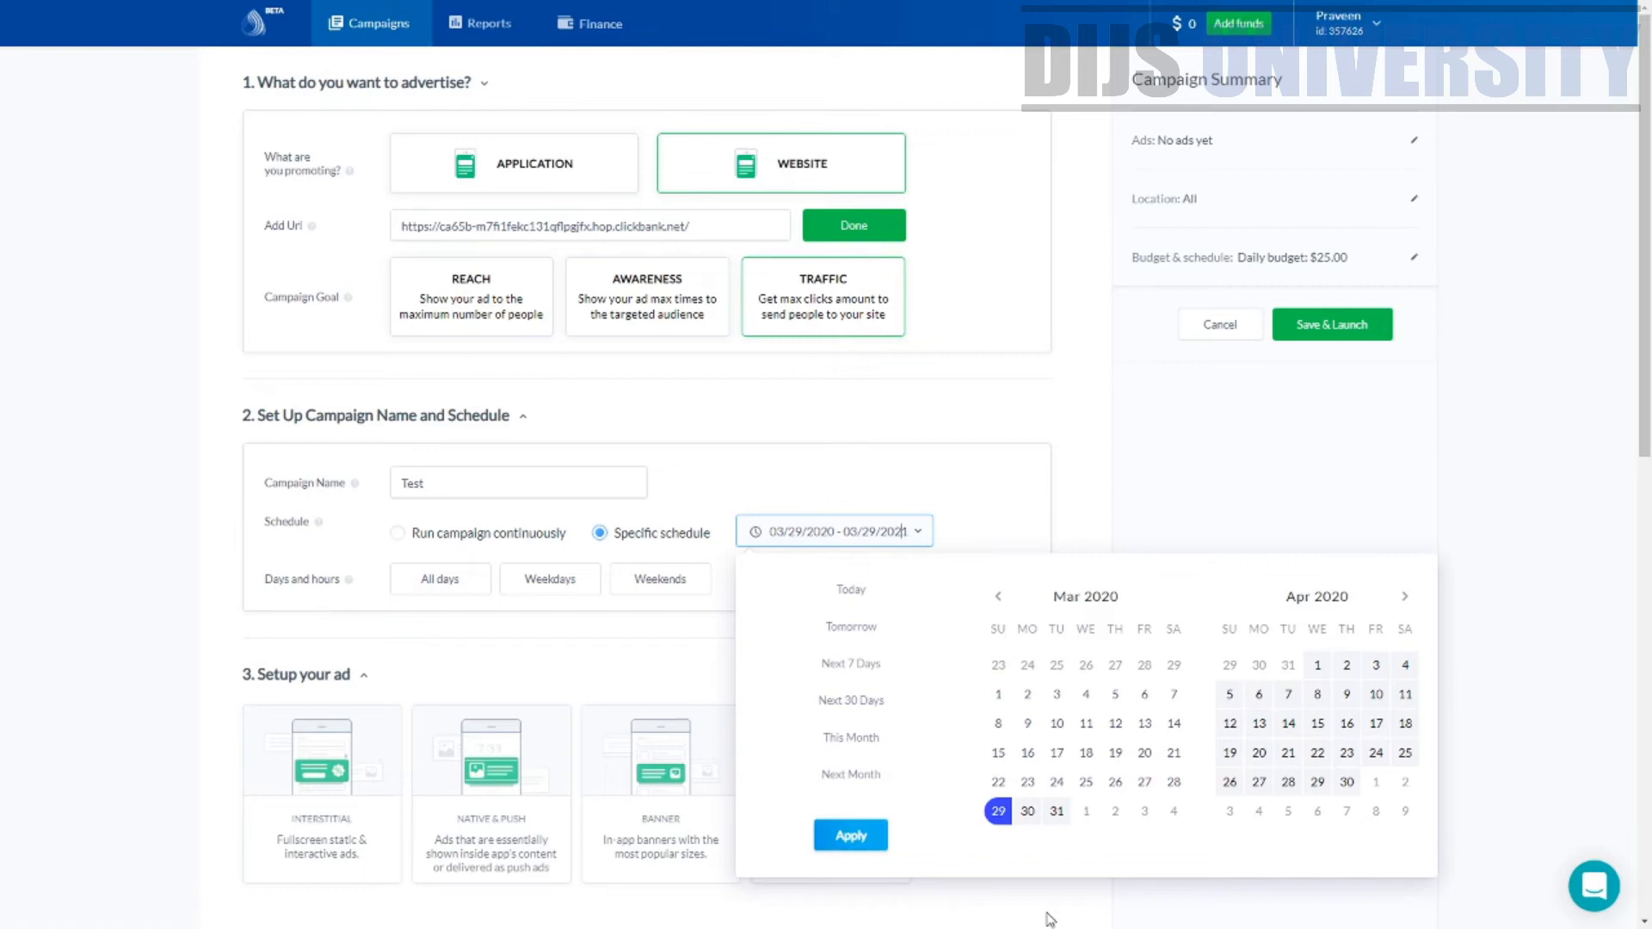
{"action": "left_click", "coordinate": [998, 501]}
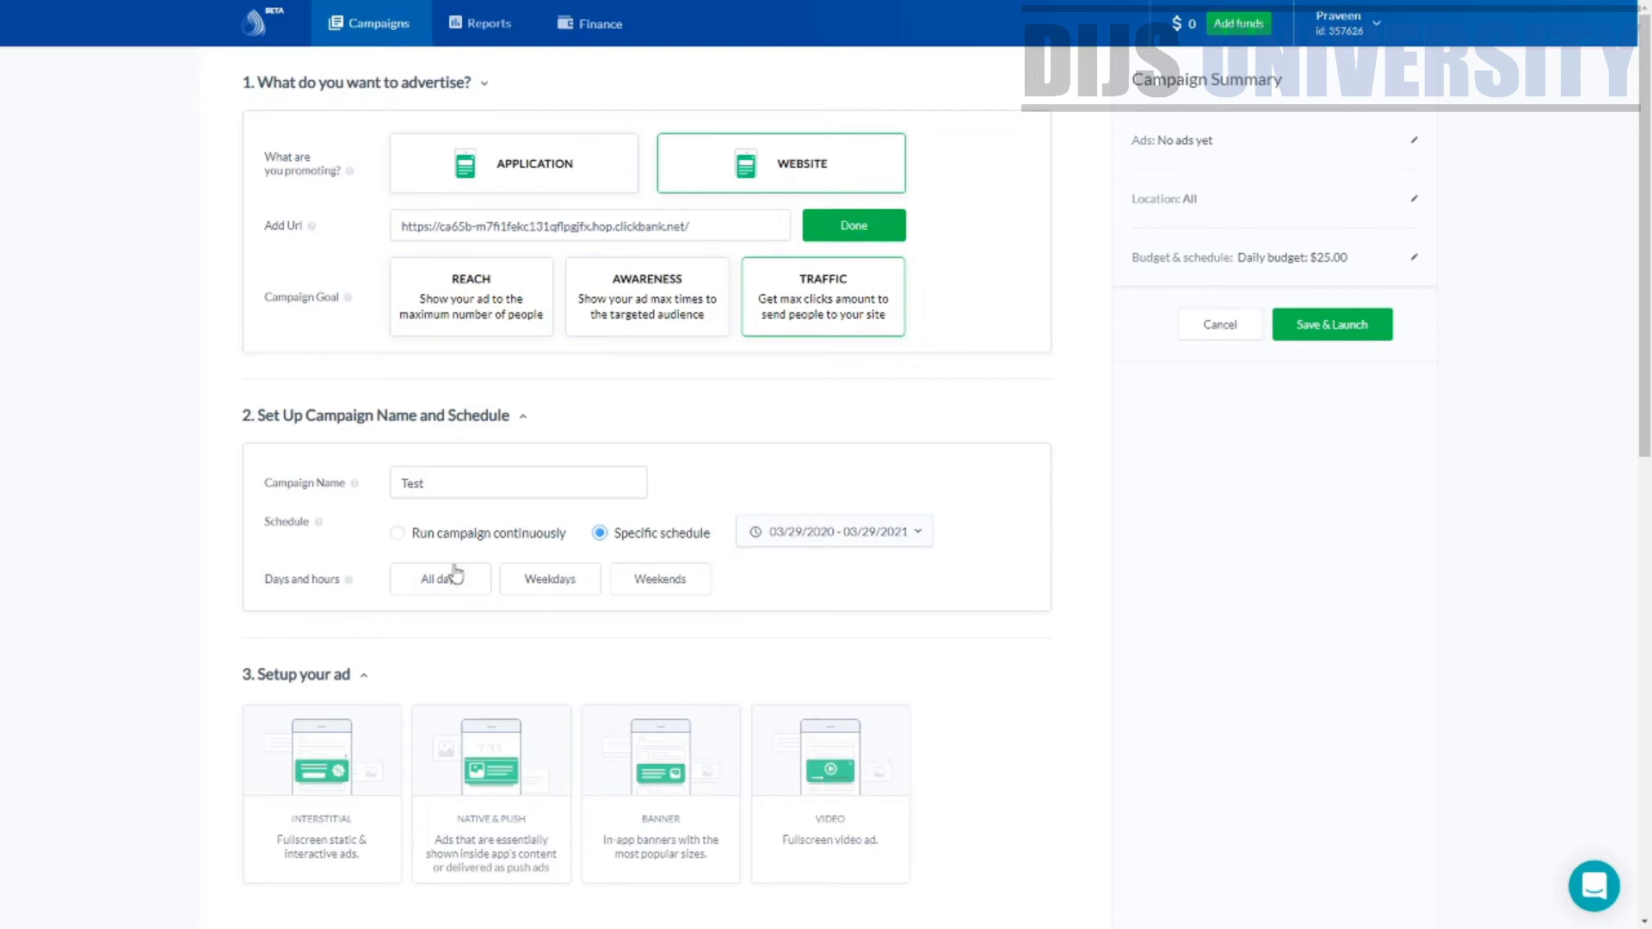
{"action": "left_click", "coordinate": [595, 593]}
{"action": "left_click", "coordinate": [673, 596]}
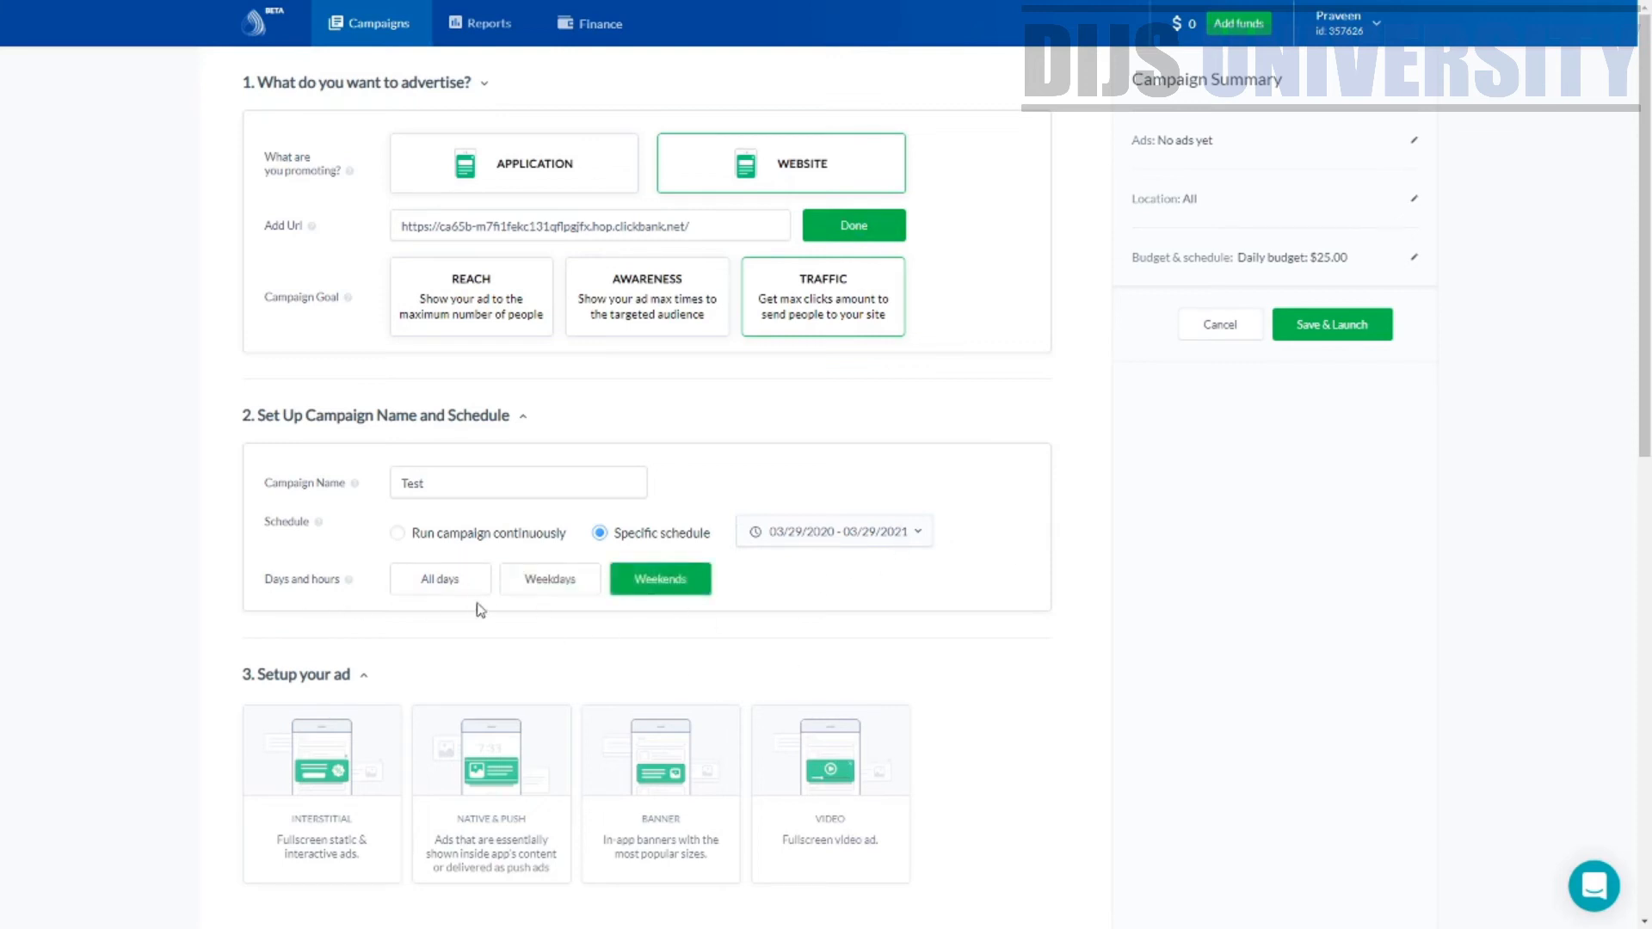
{"action": "left_click", "coordinate": [469, 585]}
{"action": "left_click", "coordinate": [398, 533]}
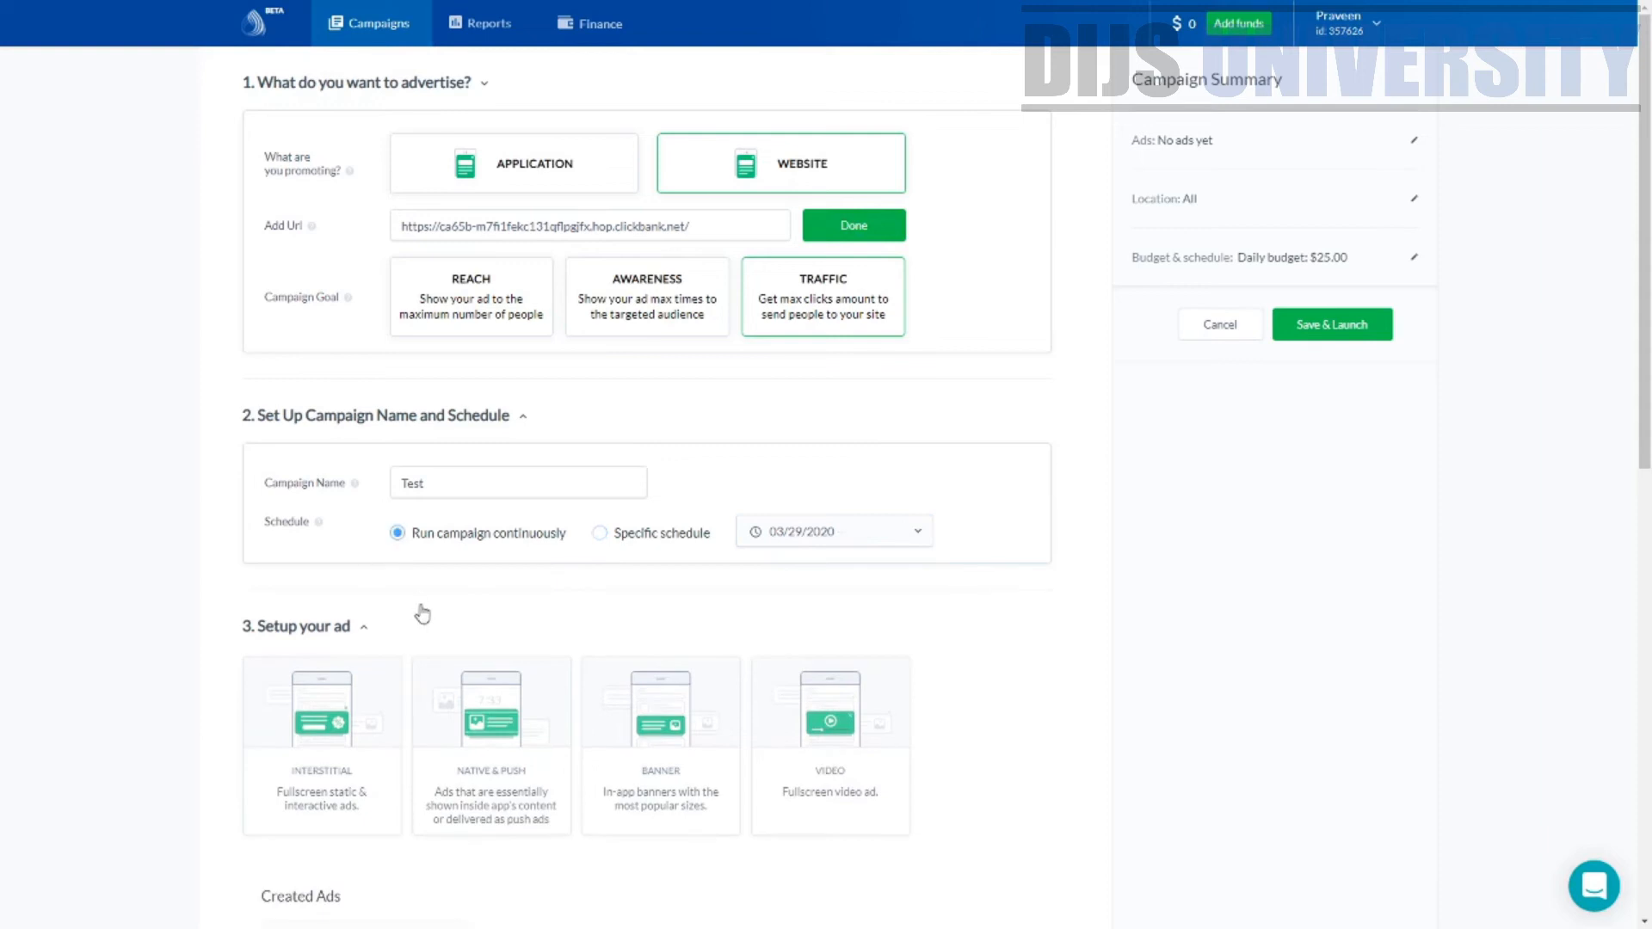
Choose Native & Push as the ad format in the ad setup section.
{"action": "scroll", "coordinate": [241, 688], "scroll_direction": "down", "scroll_amount": 3}
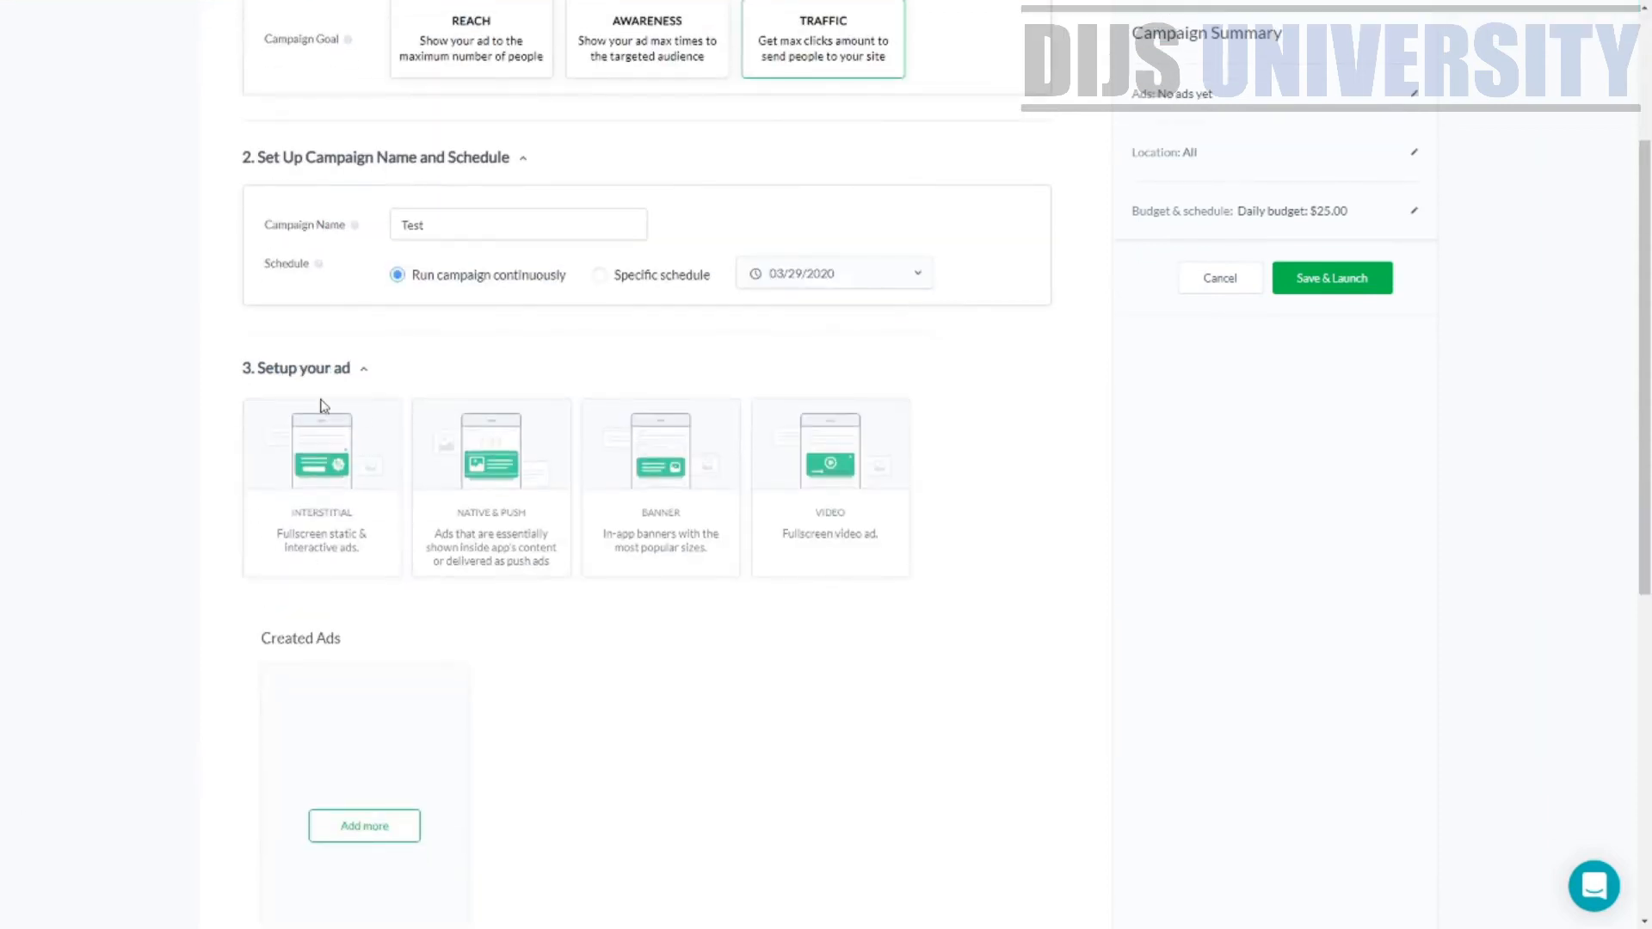
{"action": "key", "text": "ctrl+a"}
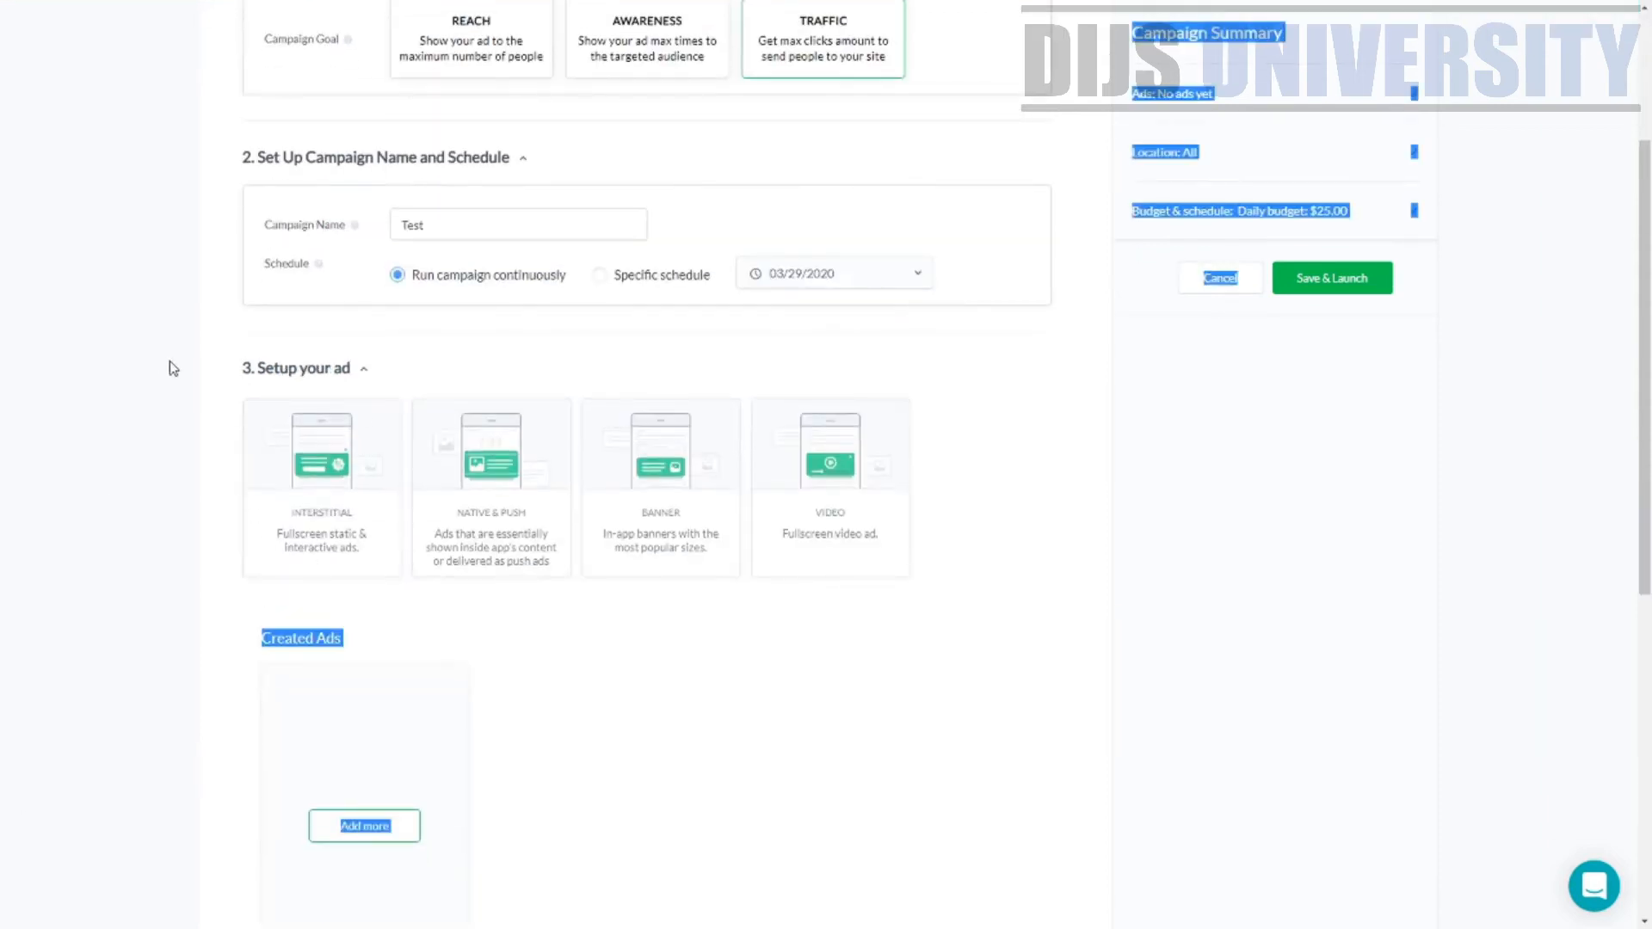
{"action": "left_click", "coordinate": [528, 516]}
{"action": "scroll", "coordinate": [628, 406], "scroll_direction": "down", "scroll_amount": 5}
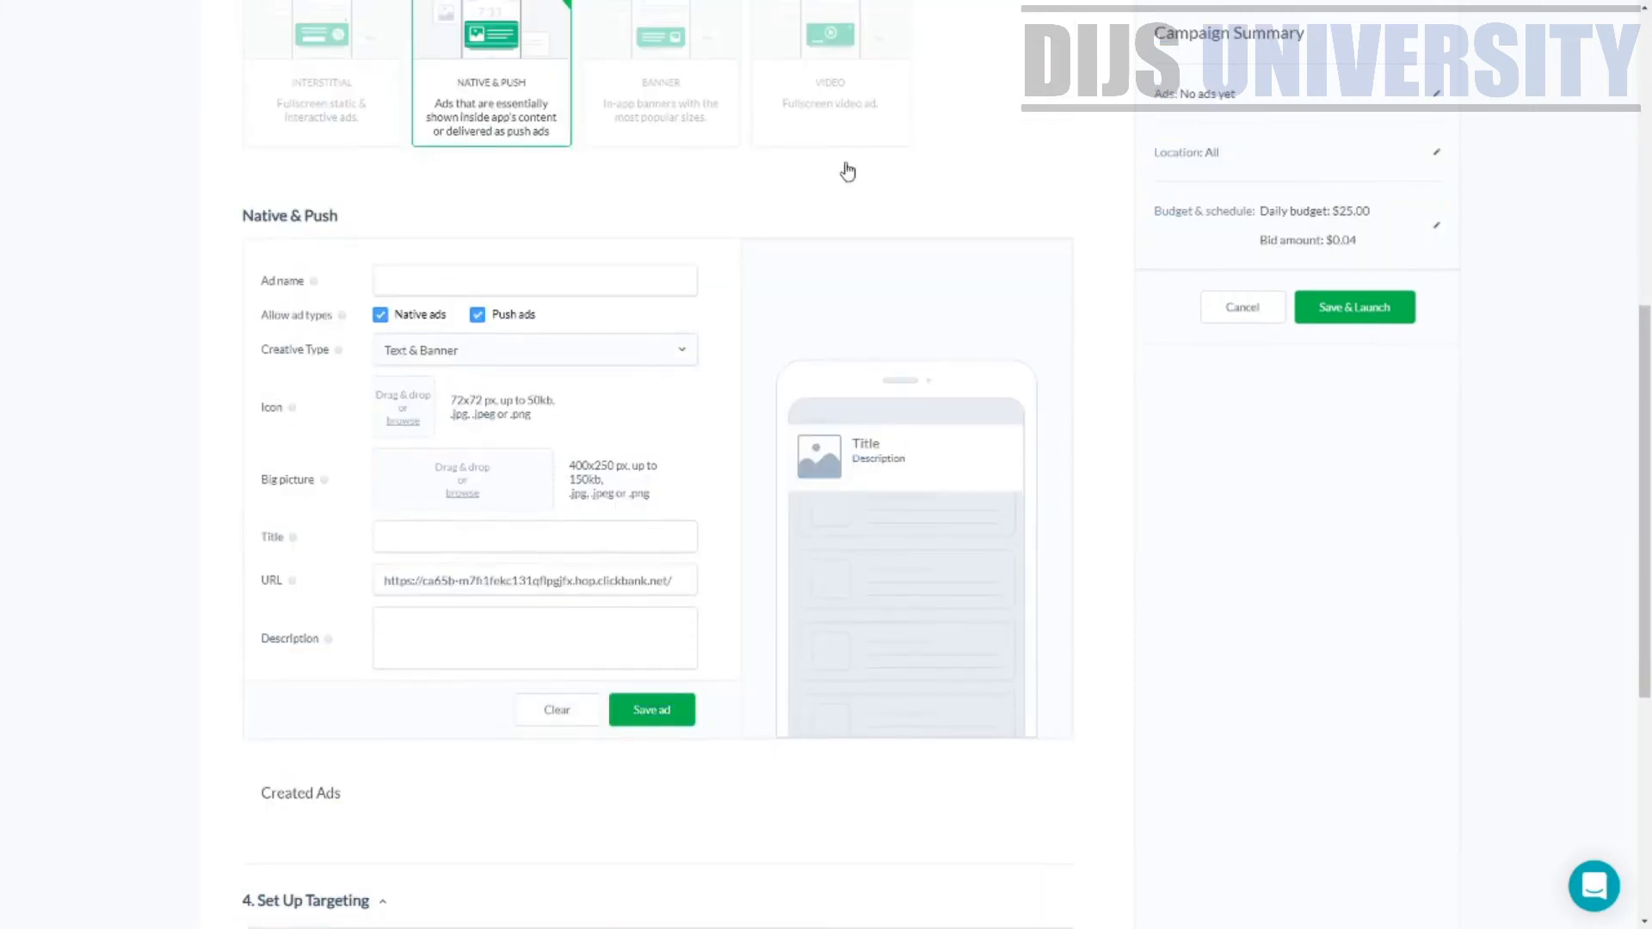
Name the ad Test 1 and allow only native ads, excluding push ads.
{"action": "left_click", "coordinate": [492, 278]}
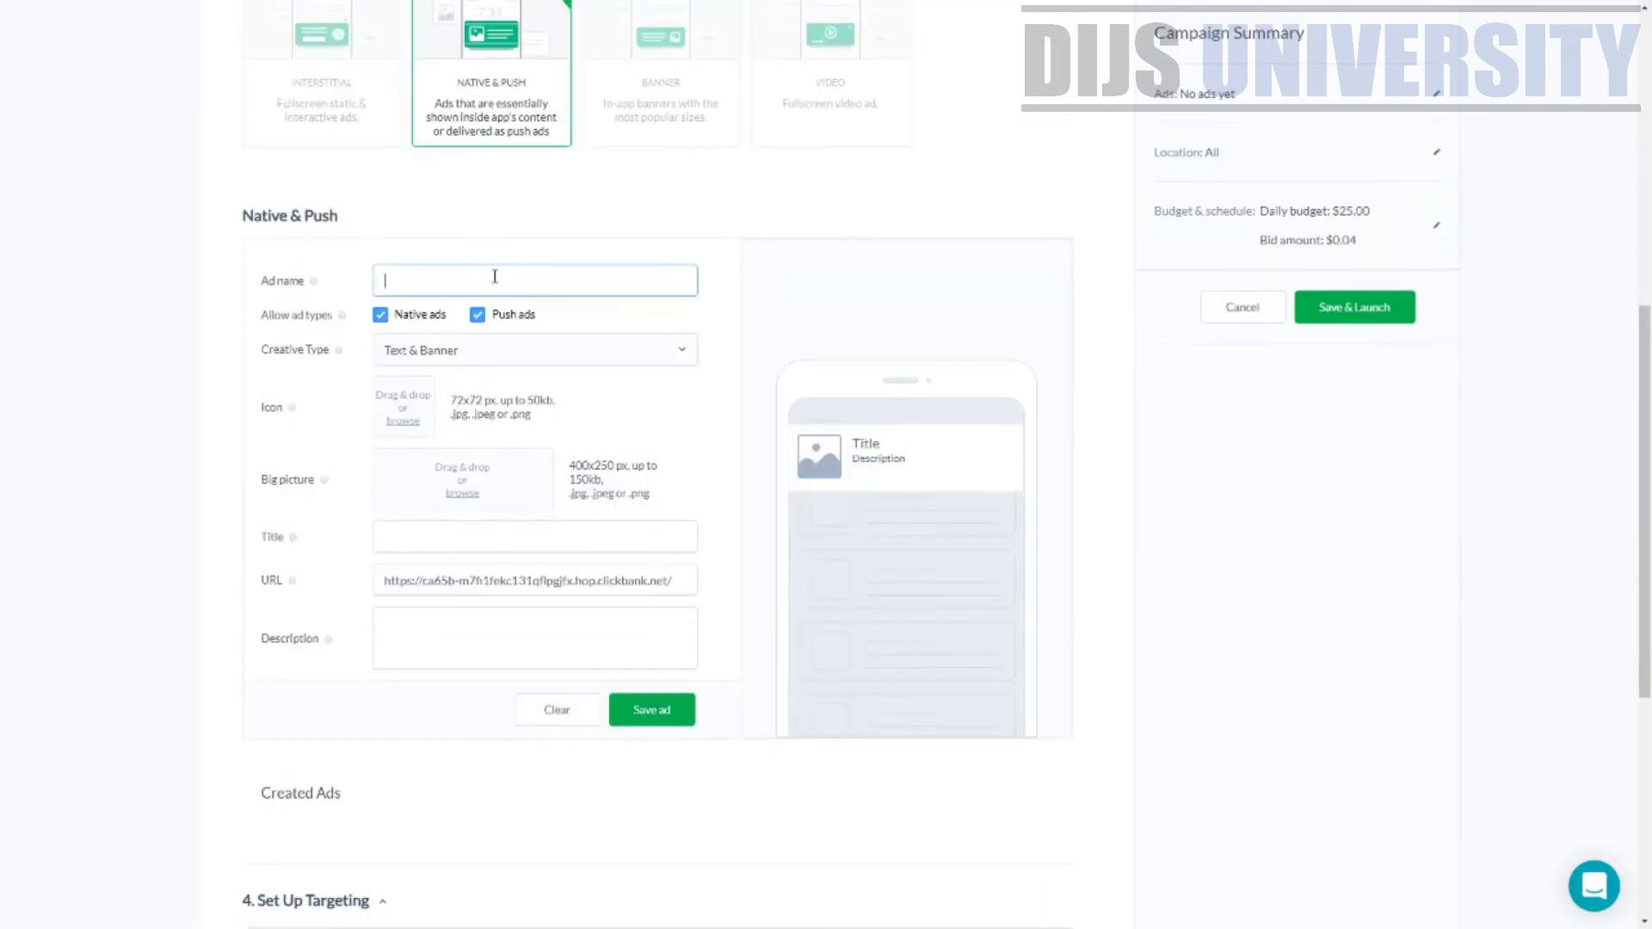
{"action": "type", "text": "Test"}
{"action": "key", "text": "BackSpace"}
{"action": "key", "text": "BackSpace"}
{"action": "key", "text": "BackSpace"}
{"action": "type", "text": "Test 1"}
{"action": "left_click", "coordinate": [478, 314]}
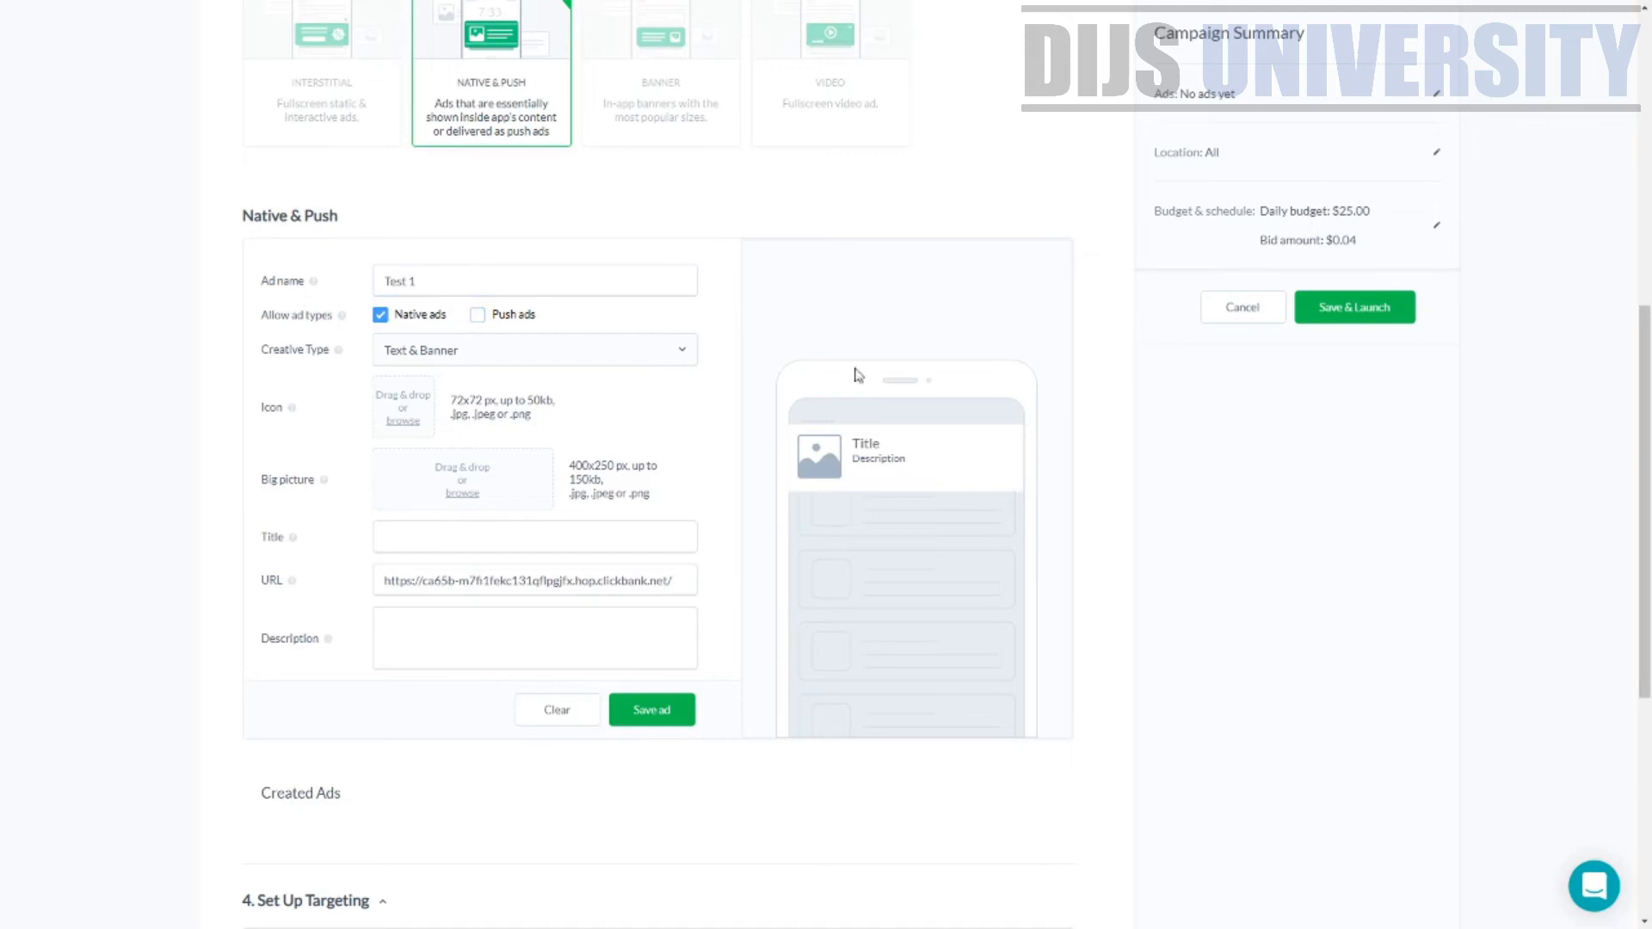
Try the Banner and Text creative types for the ad, and return to Text & Banner.
{"action": "left_click", "coordinate": [535, 360]}
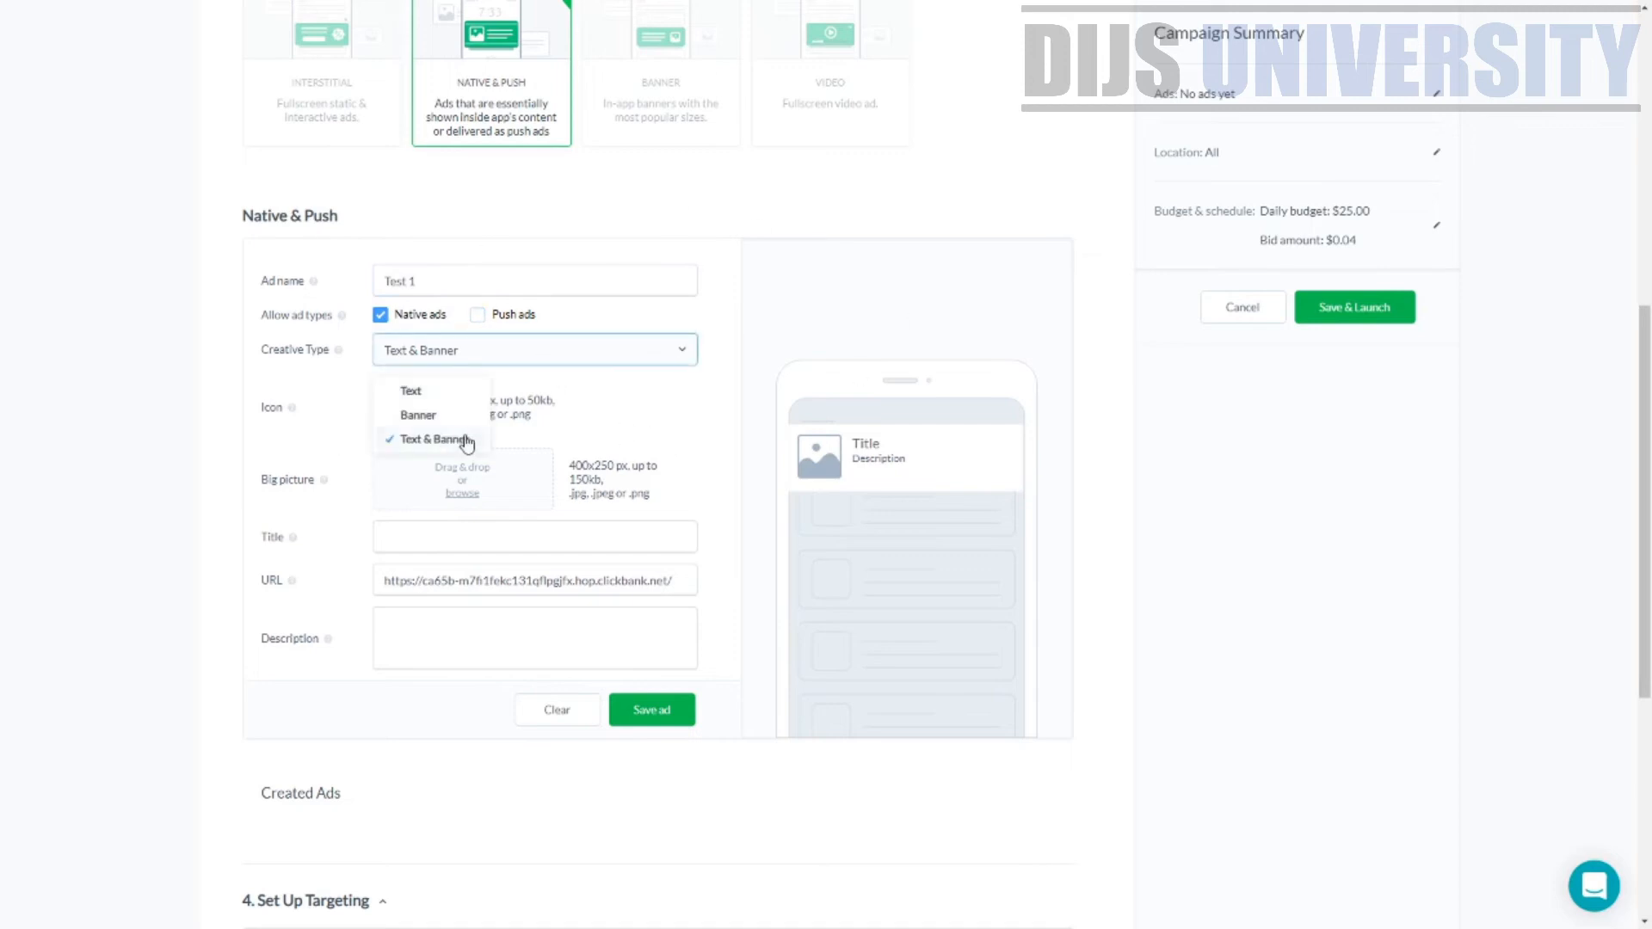
{"action": "left_click", "coordinate": [446, 417]}
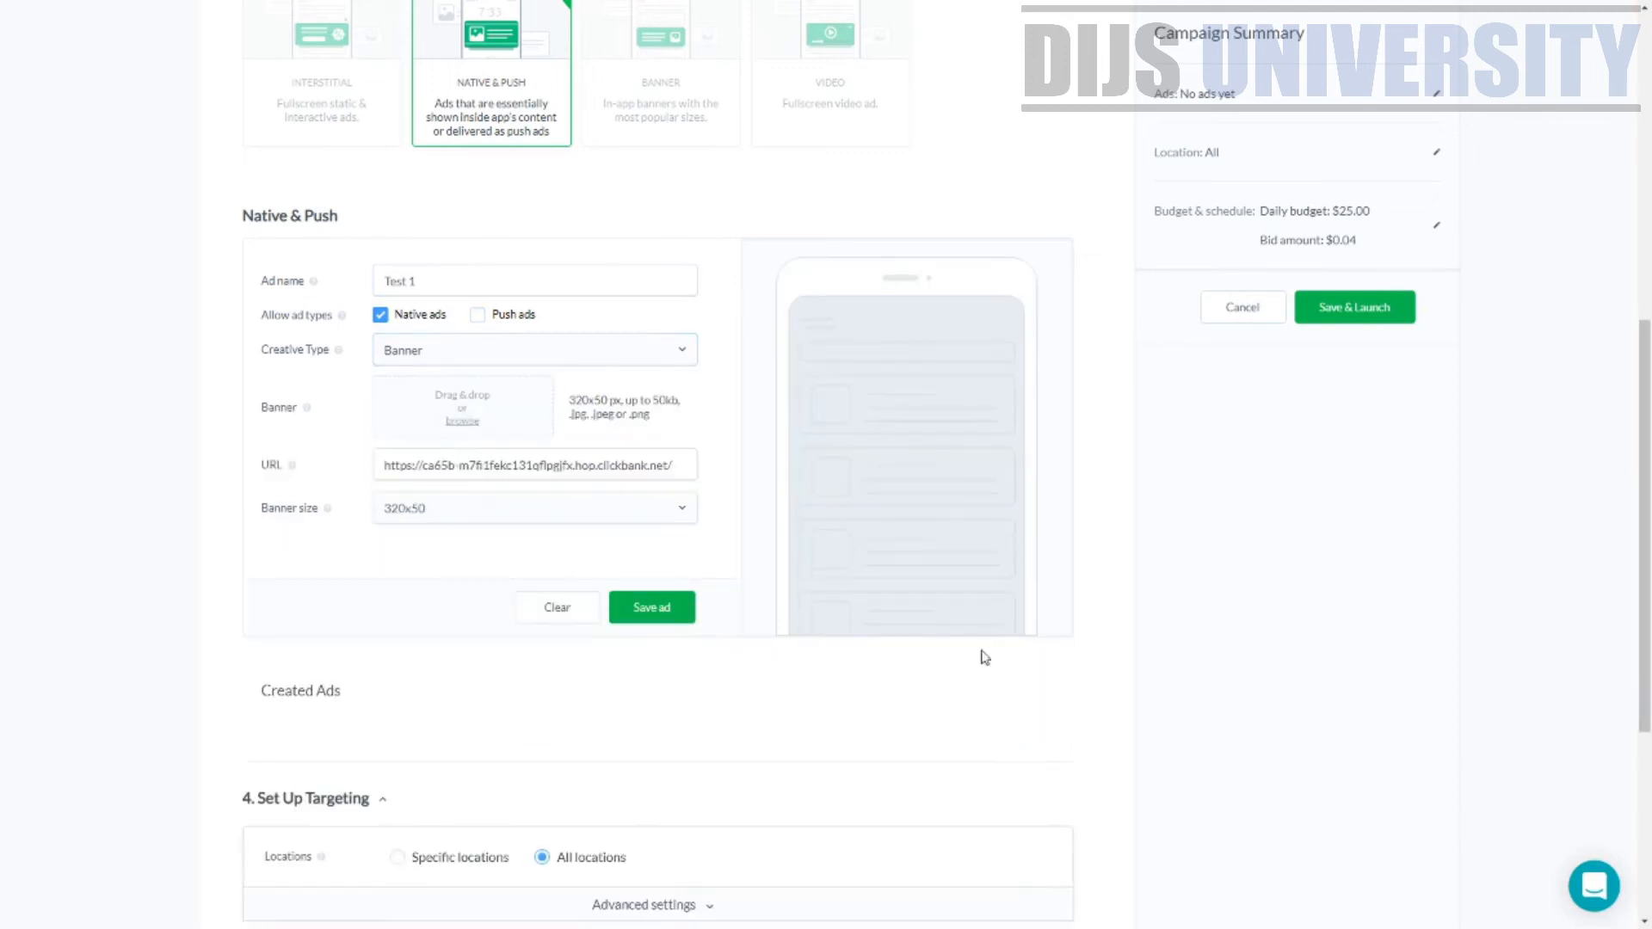
{"action": "left_click", "coordinate": [493, 352]}
{"action": "left_click", "coordinate": [461, 391]}
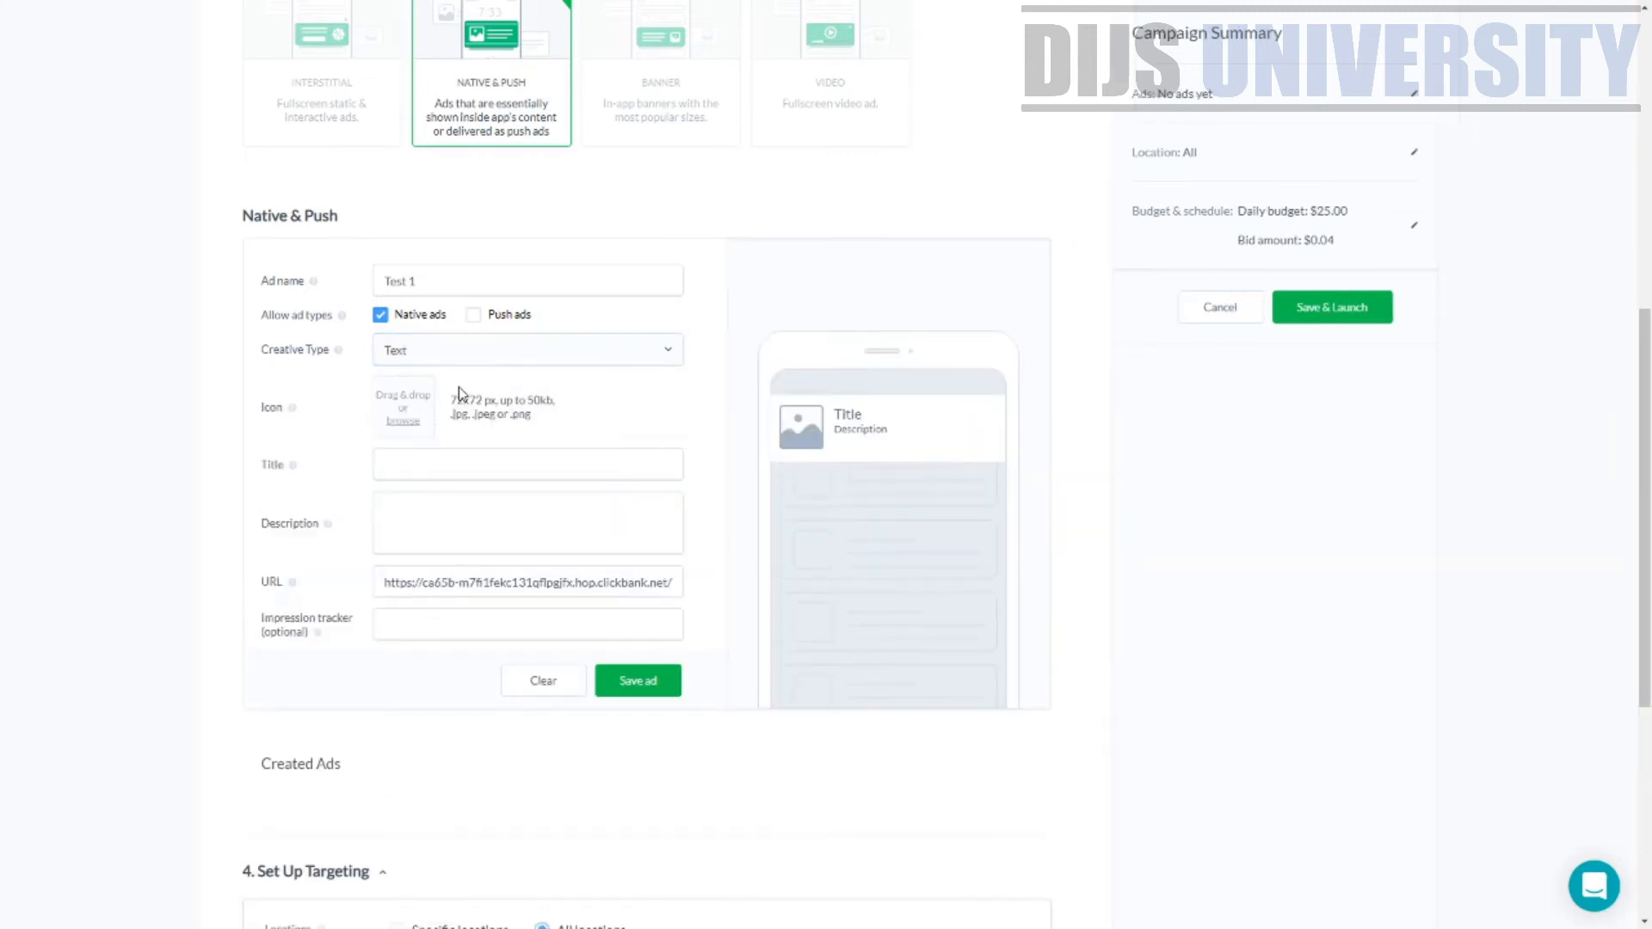
{"action": "left_click", "coordinate": [516, 360]}
{"action": "left_click", "coordinate": [443, 441]}
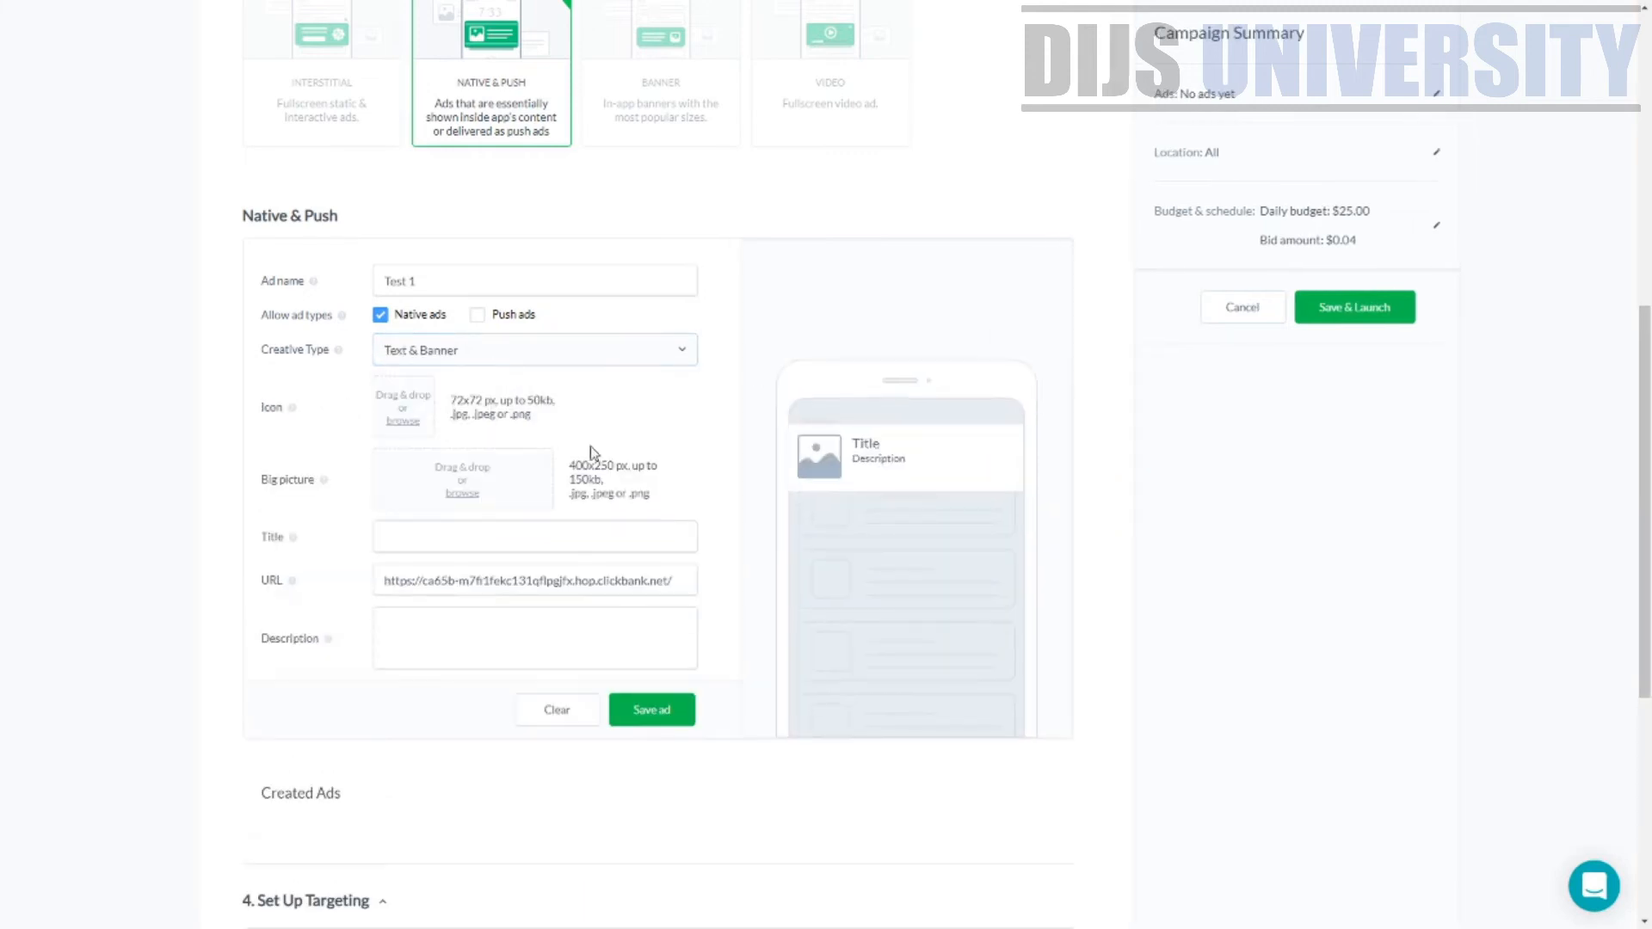
Upload the image pp.jpg as the ad's icon.
{"action": "left_click", "coordinate": [416, 395]}
{"action": "double_click", "coordinate": [683, 449]}
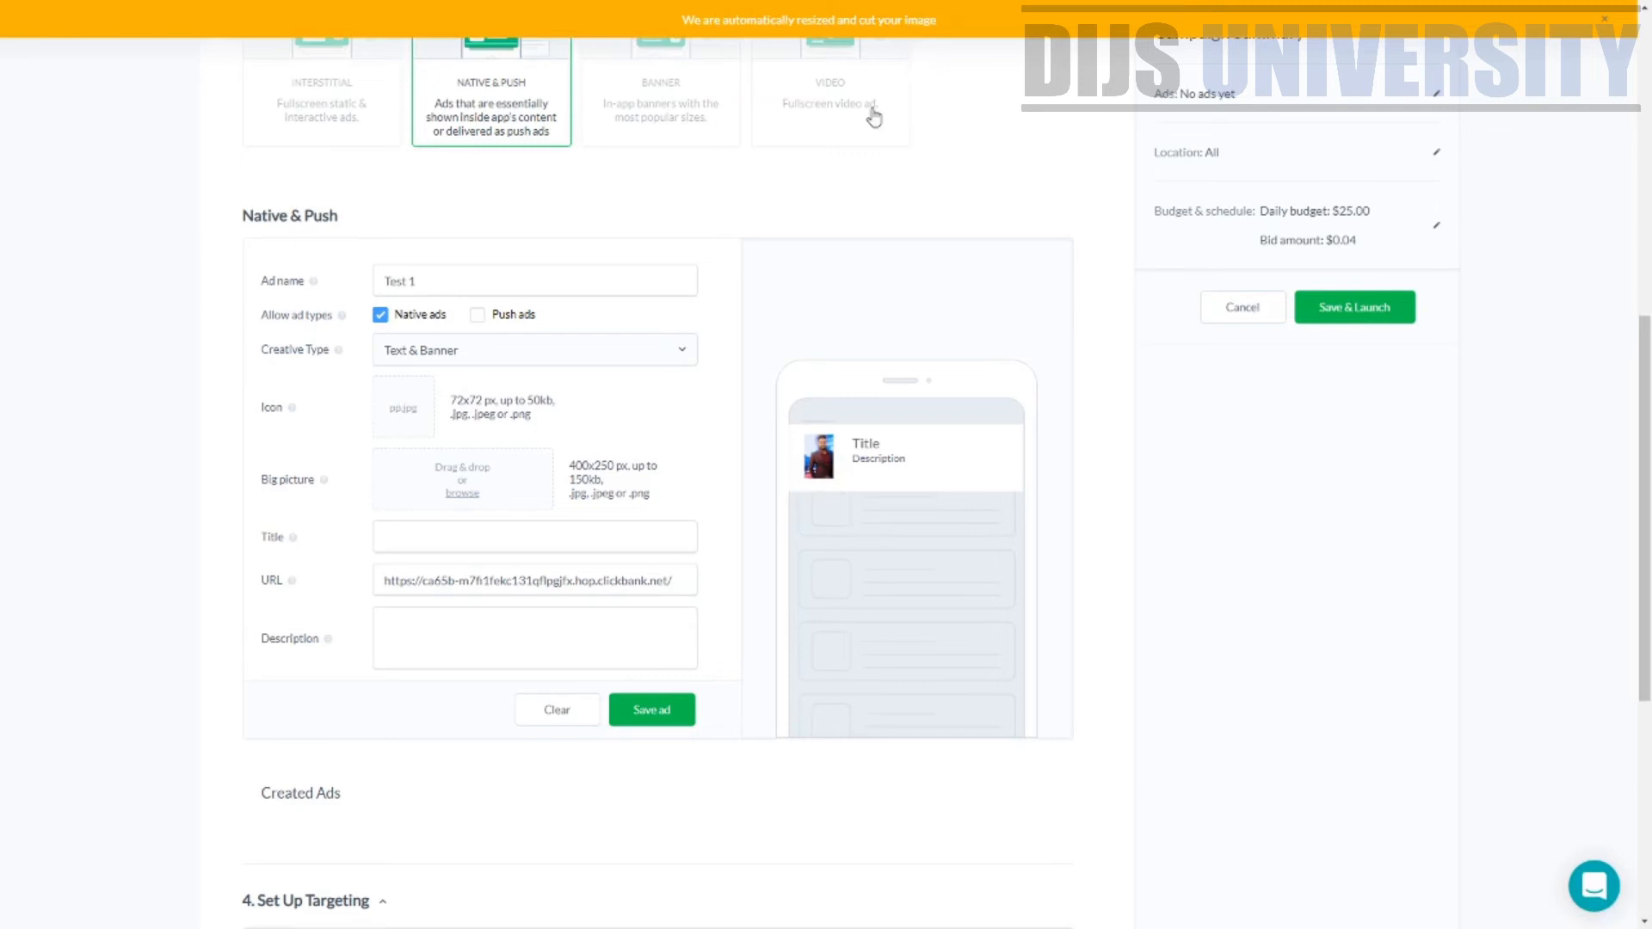
Try to upload a local image as the ad's big picture.
{"action": "left_click", "coordinate": [470, 482]}
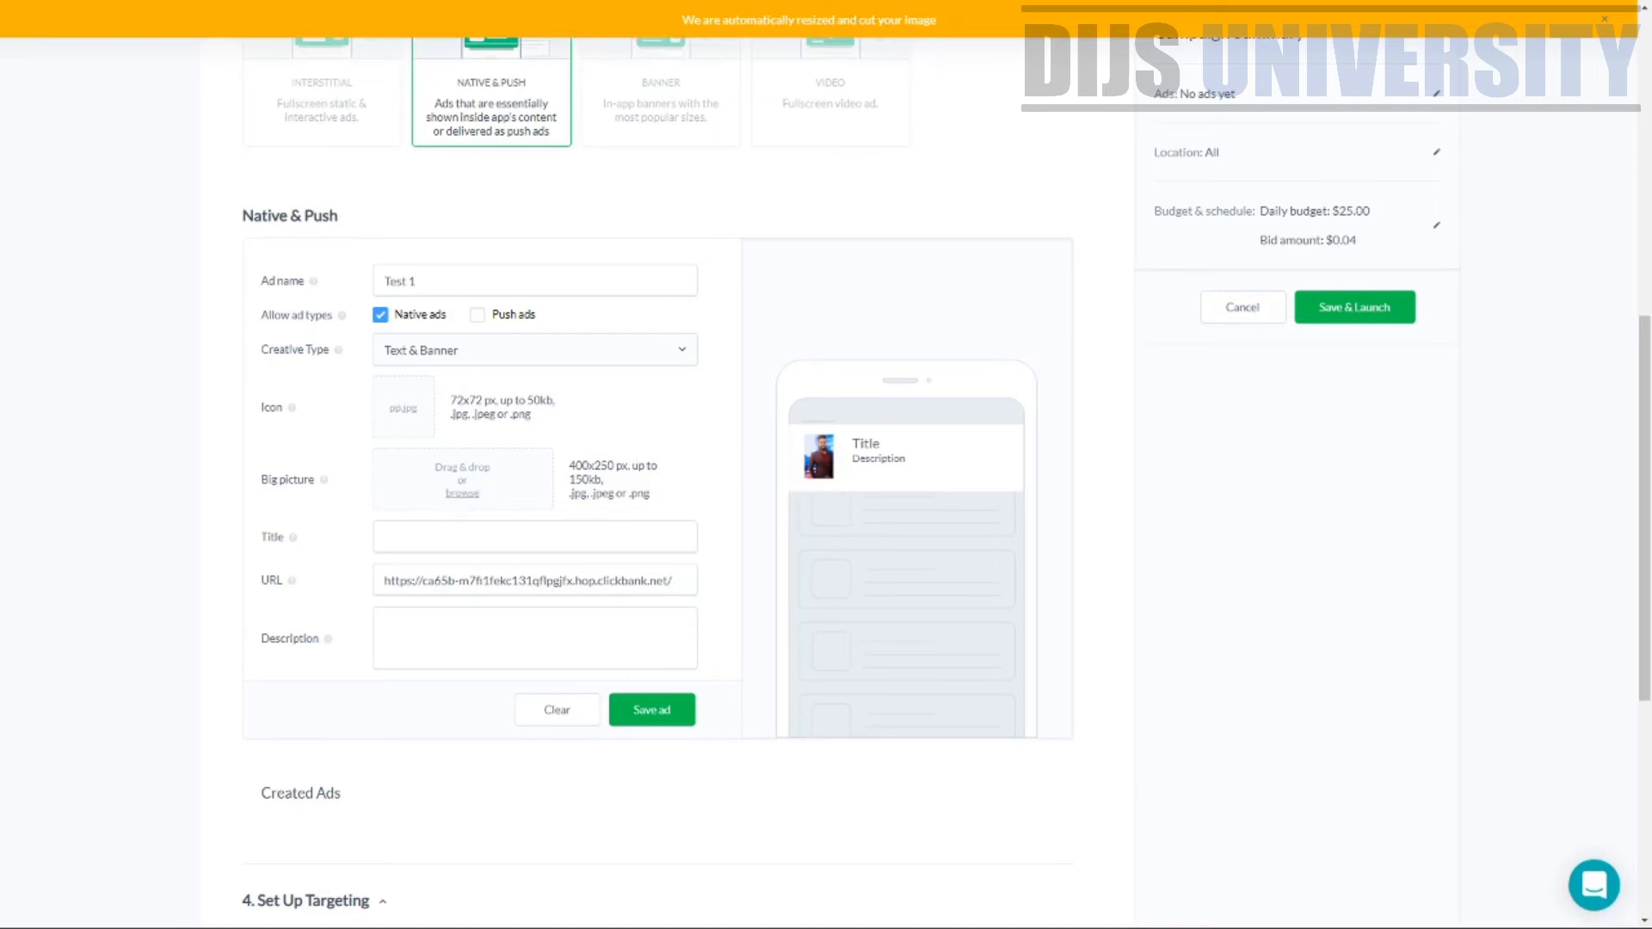
{"action": "double_click", "coordinate": [698, 446]}
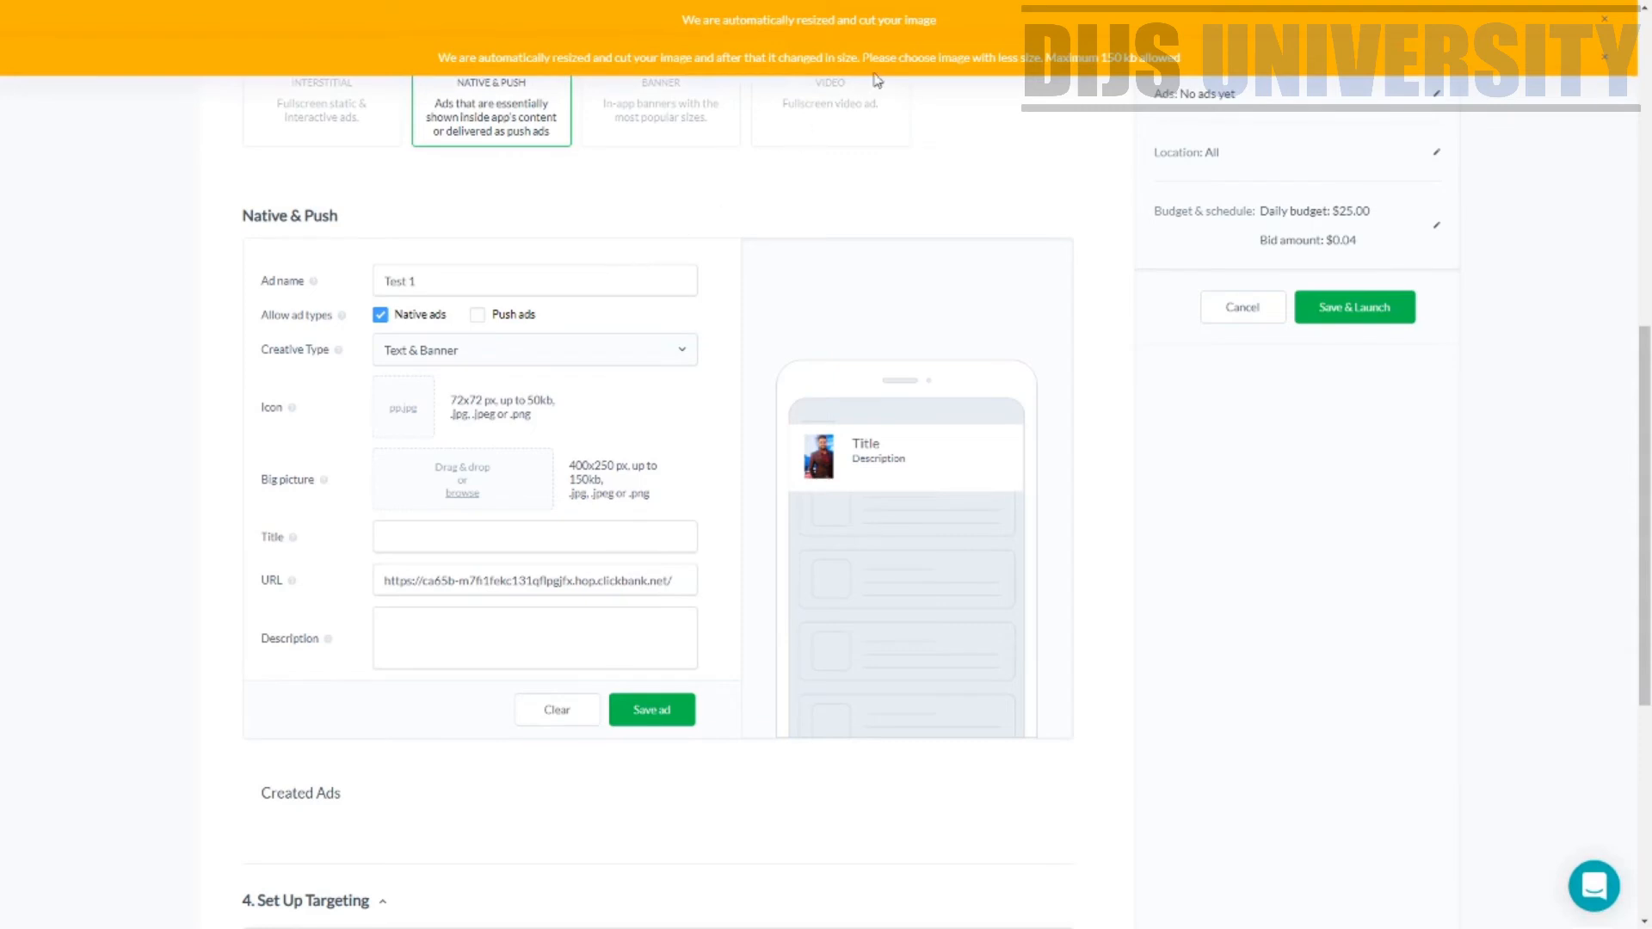
{"action": "left_click_drag", "start_coordinate": [769, 57], "coordinate": [1137, 58]}
{"action": "left_click", "coordinate": [495, 483]}
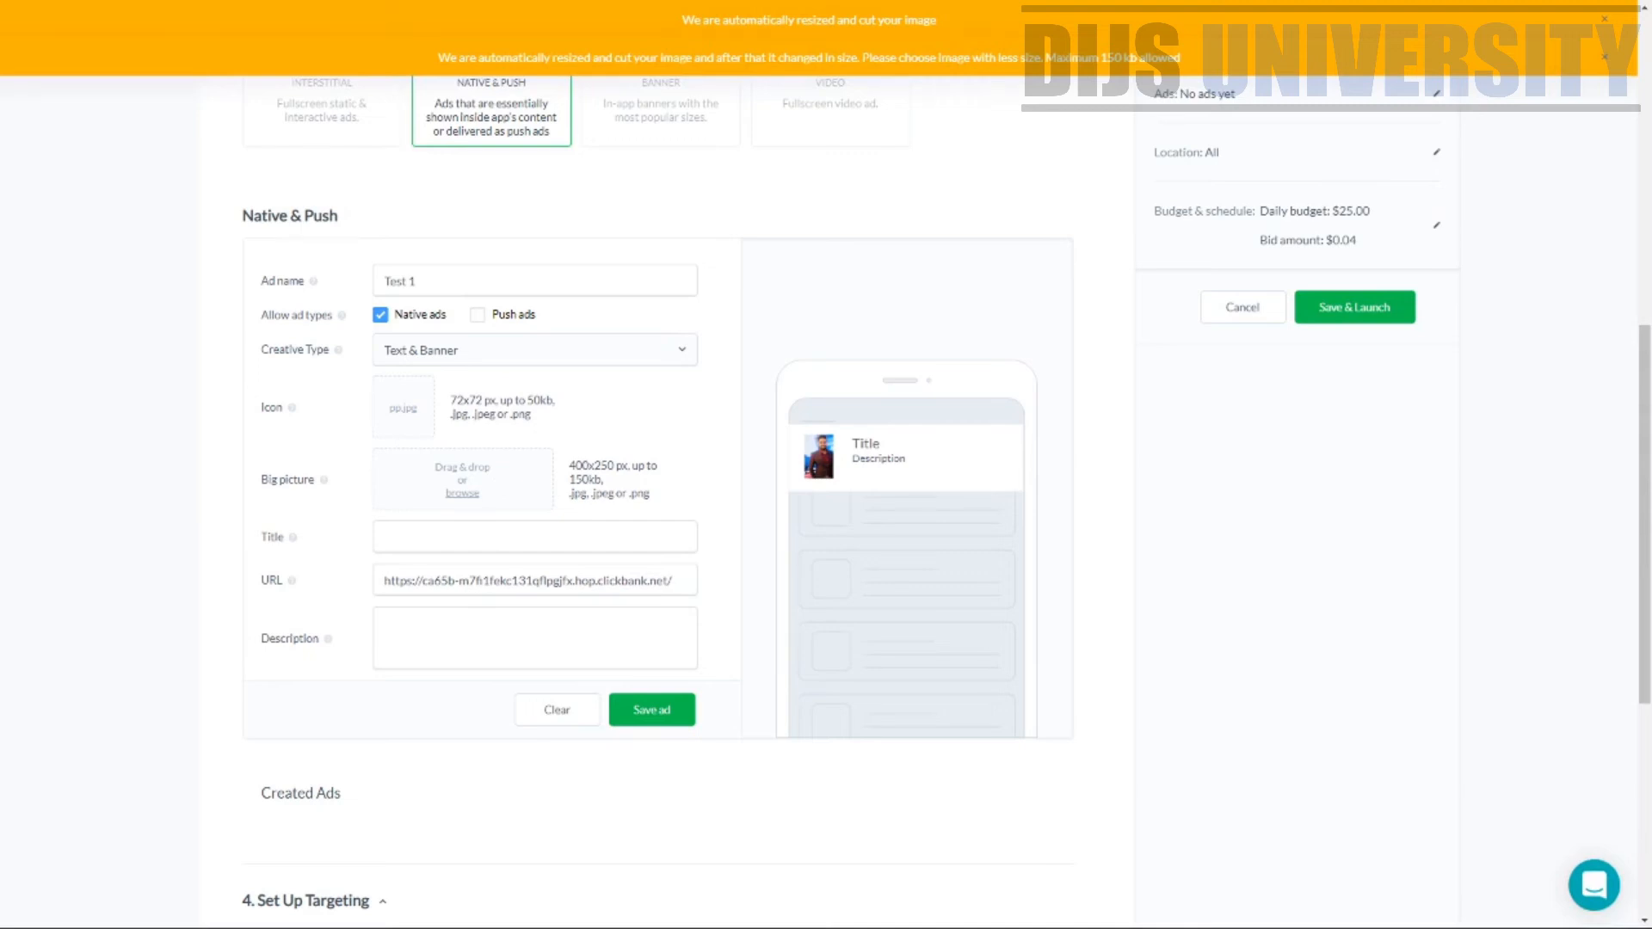
{"action": "left_click", "coordinate": [693, 436]}
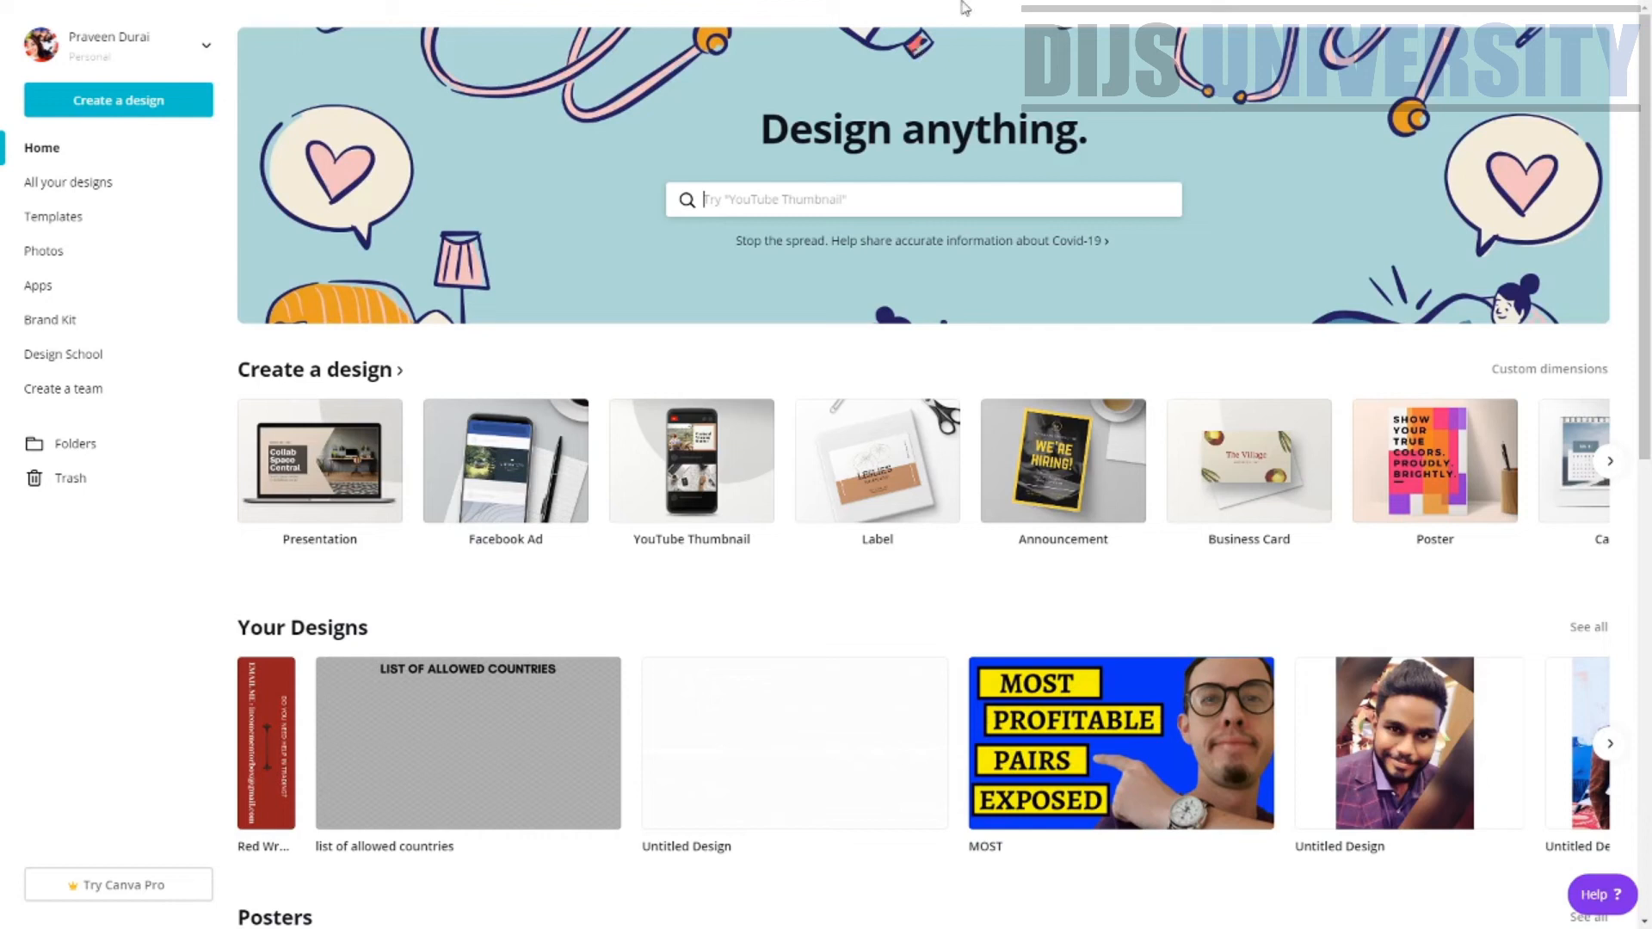
Switch to Canva and start a new design with custom dimensions.
{"action": "left_click", "coordinate": [122, 101]}
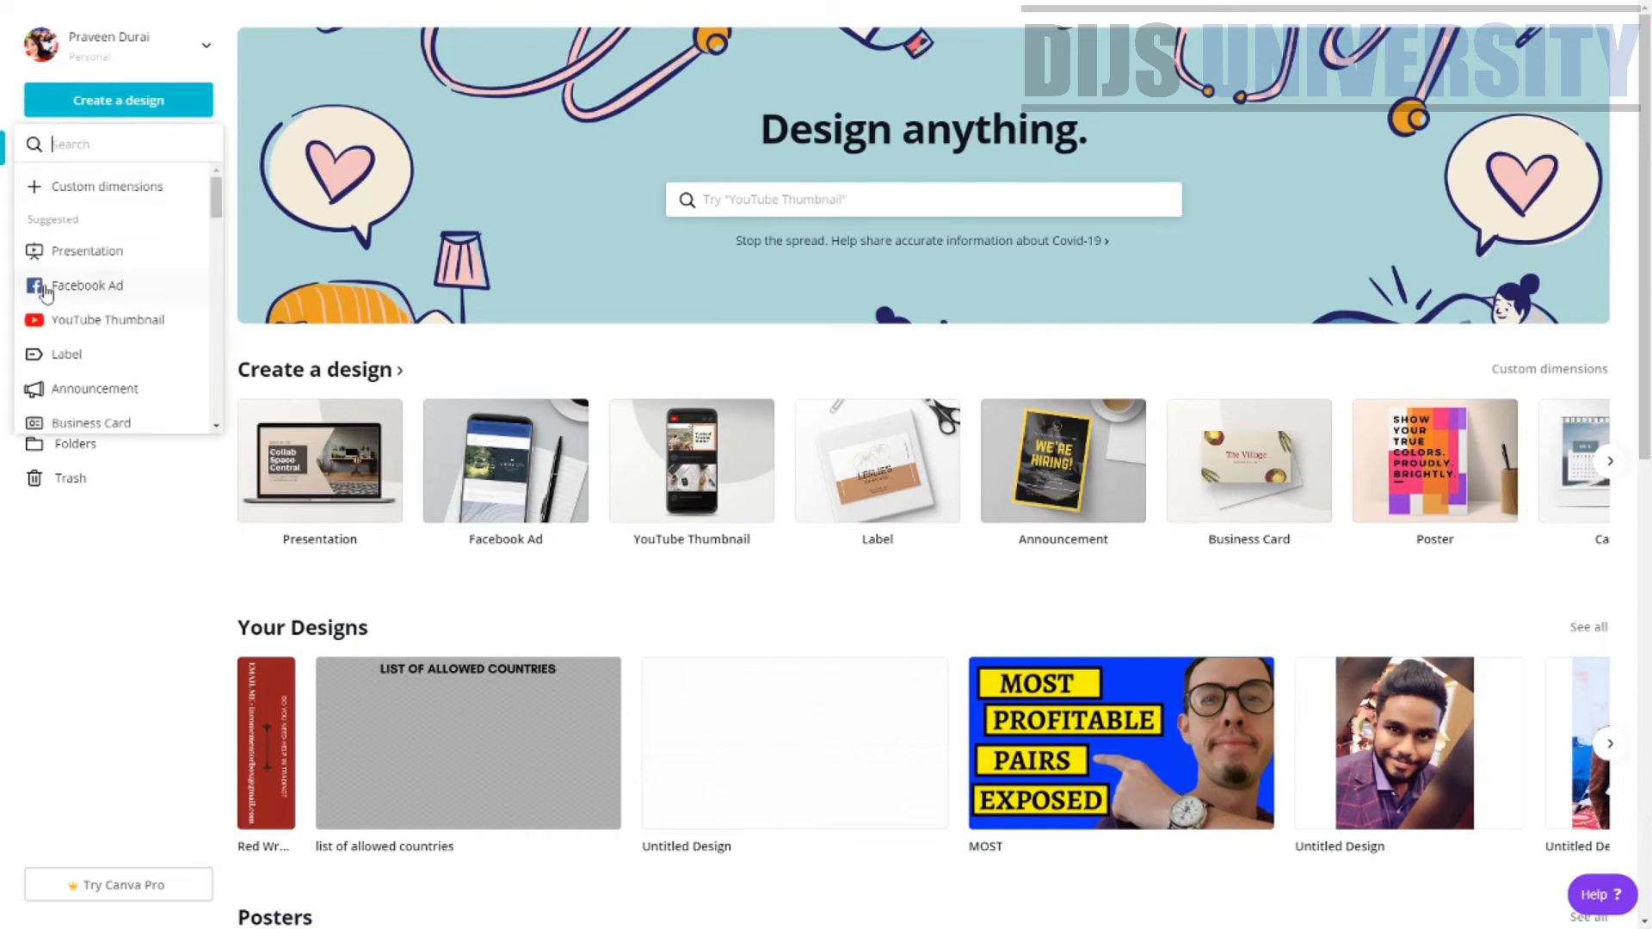
{"action": "left_click", "coordinate": [110, 186]}
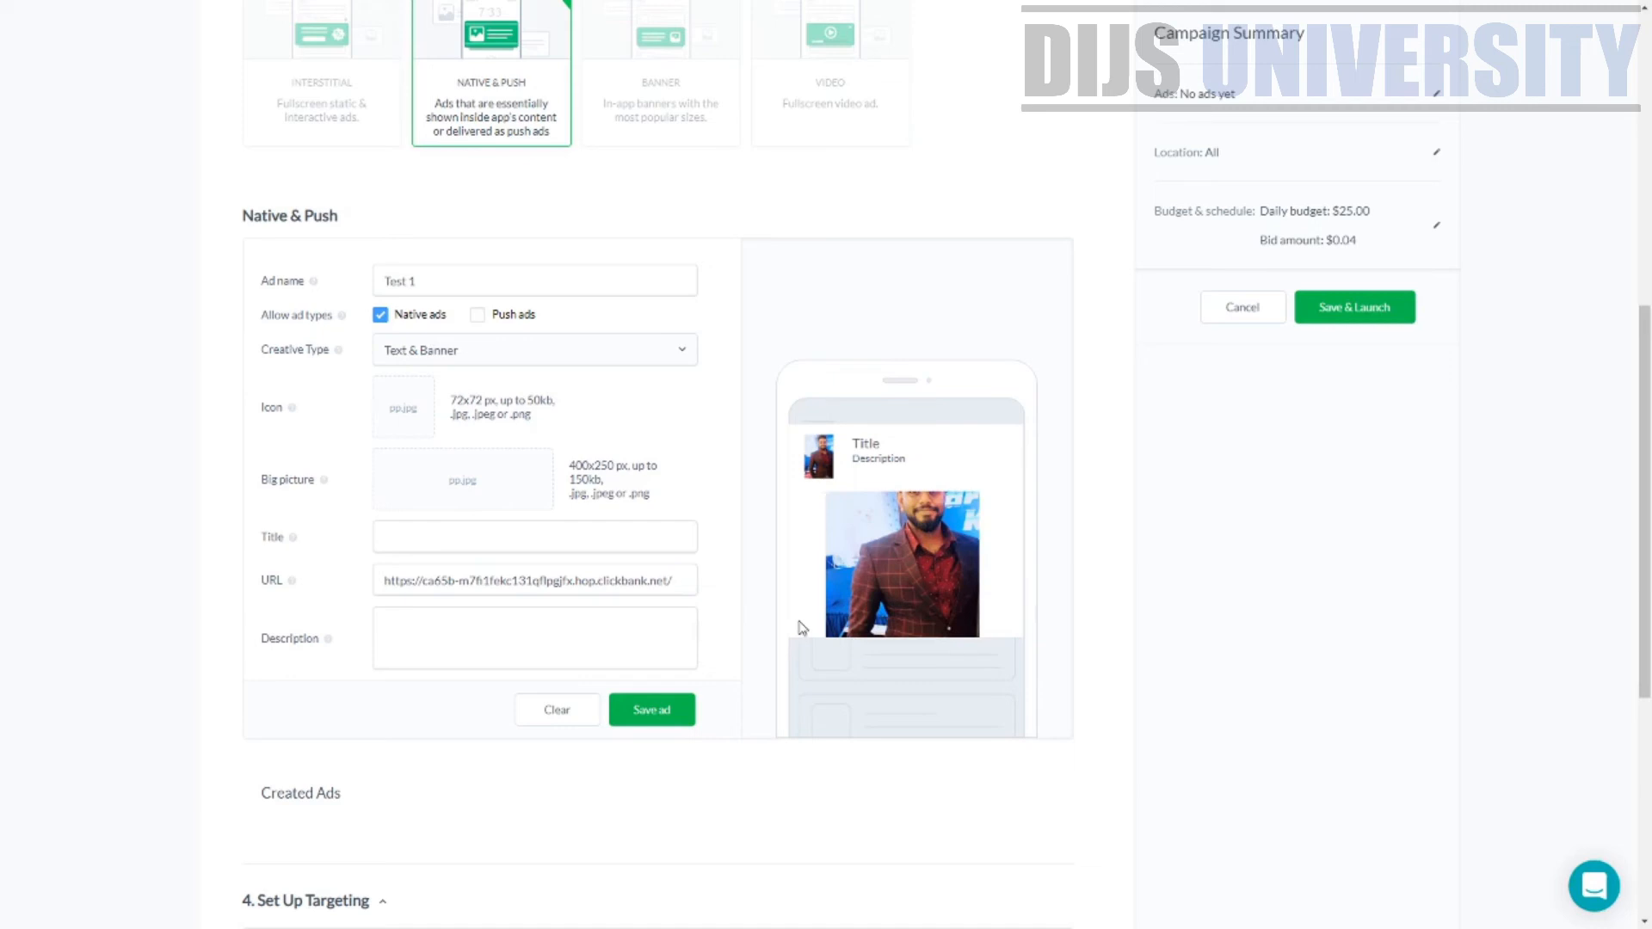
Return to the Airpush ad form and enter "13 Ways To Optimize Your CPC" as the ad's title.
{"action": "left_click", "coordinate": [473, 535]}
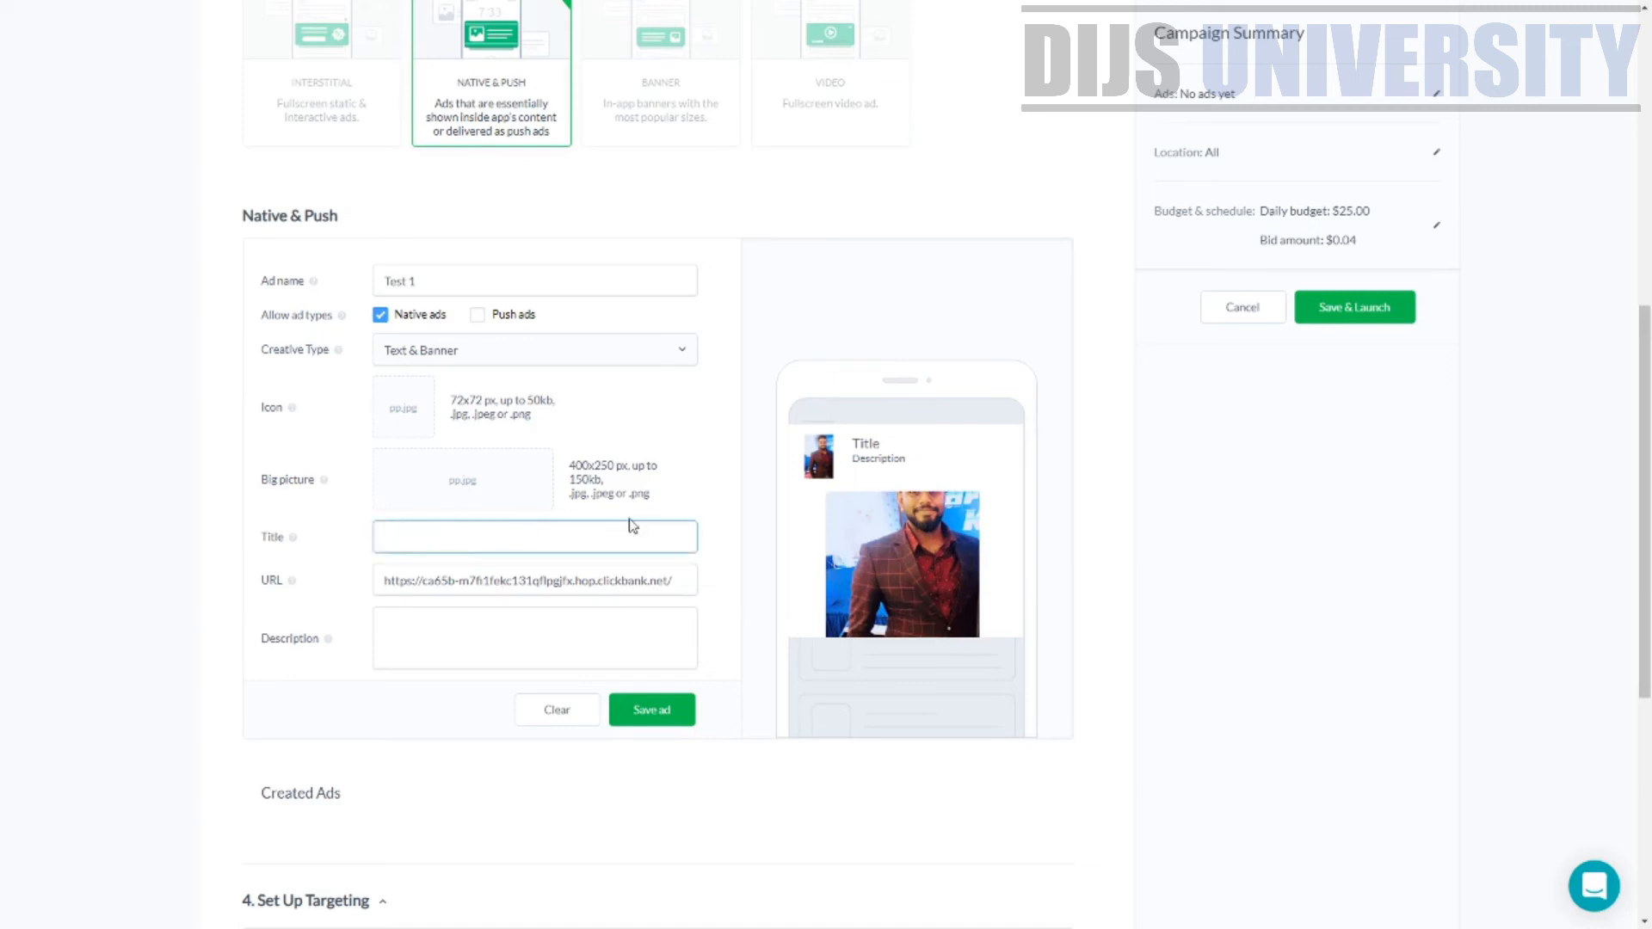
{"action": "left_click", "coordinate": [711, 484]}
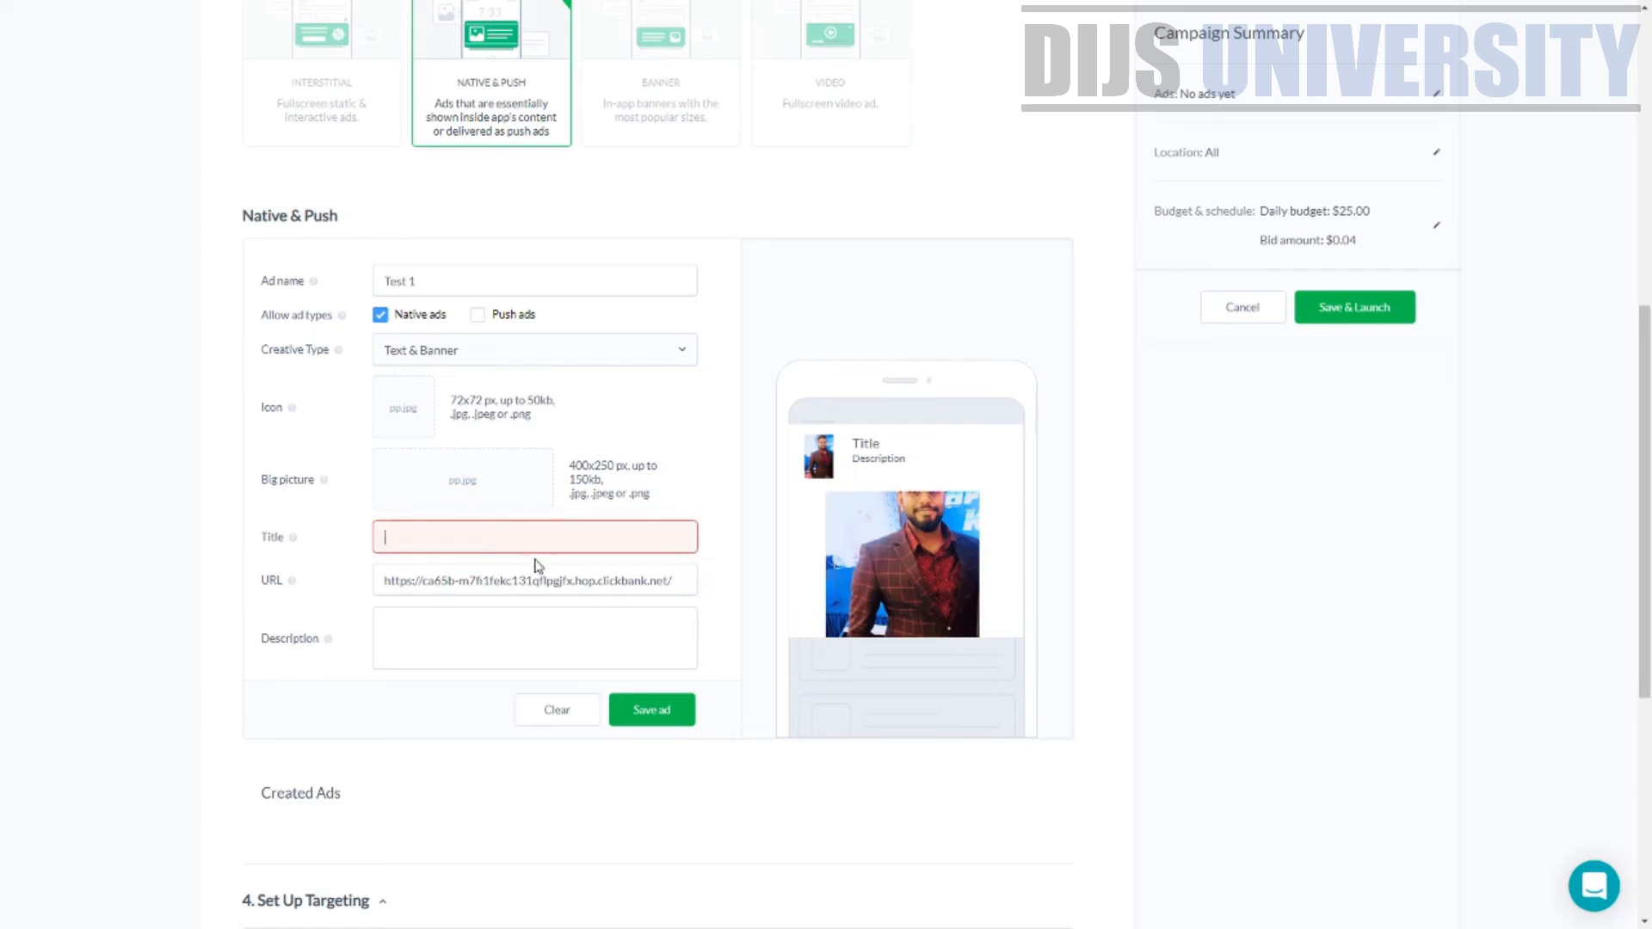
{"action": "type", "text": "13 Ways"}
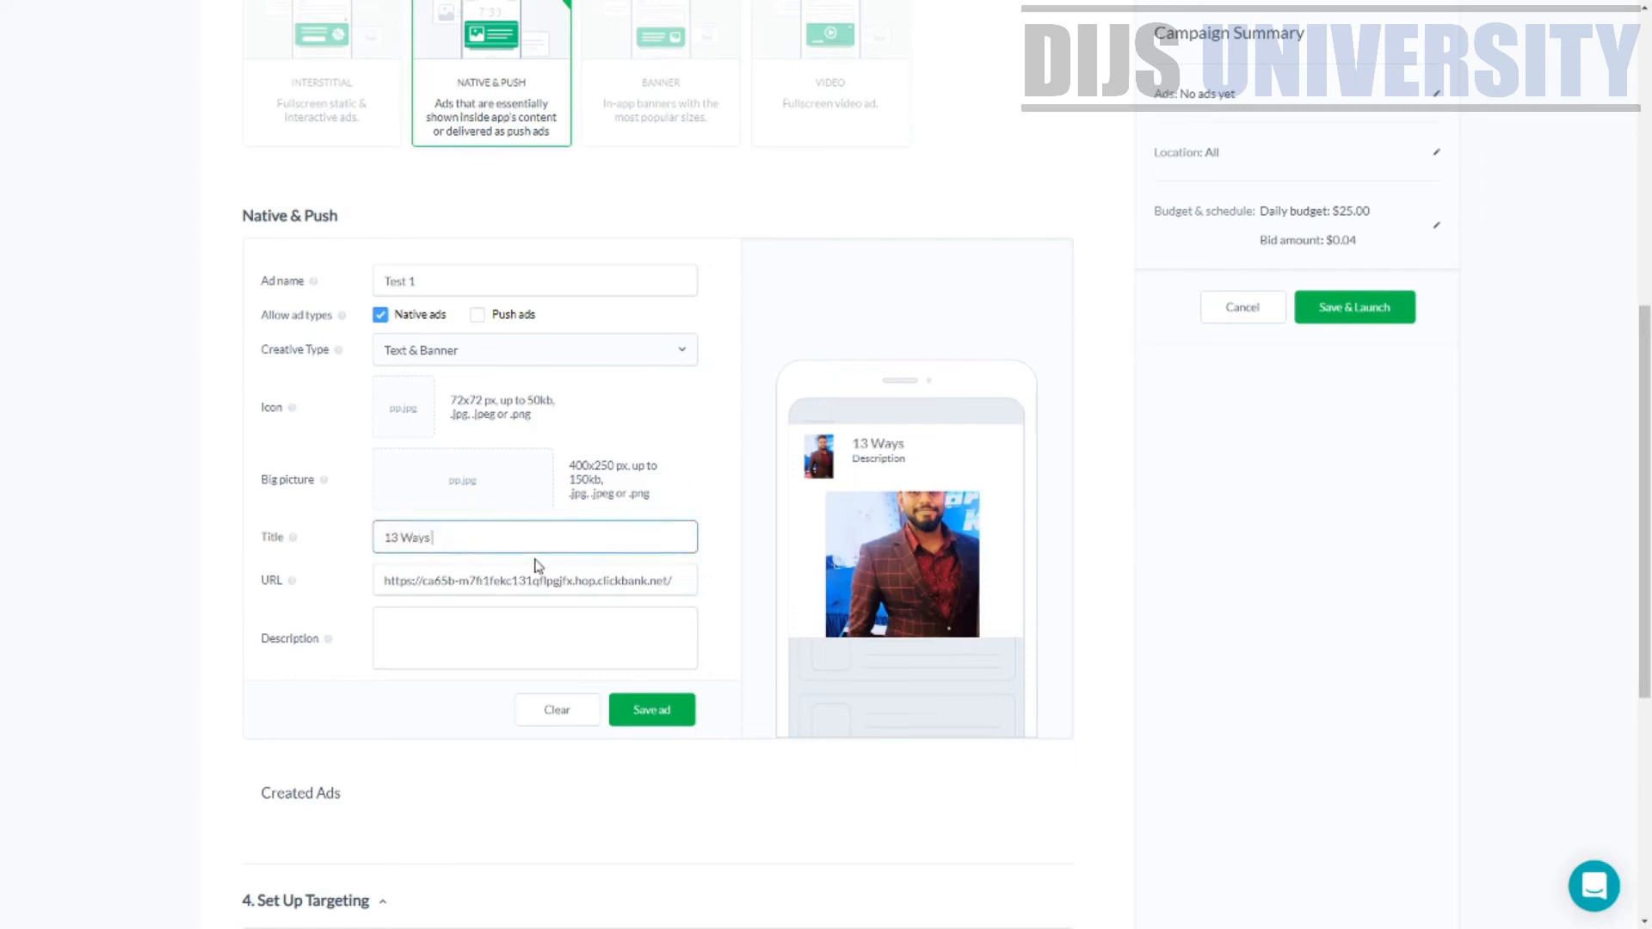
{"action": "type", "text": " To oPTIM"}
{"action": "key", "text": "BackSpace"}
{"action": "key", "text": "BackSpace"}
{"action": "key", "text": "BackSpace"}
{"action": "key", "text": "BackSpace"}
{"action": "type", "text": "Optimize"}
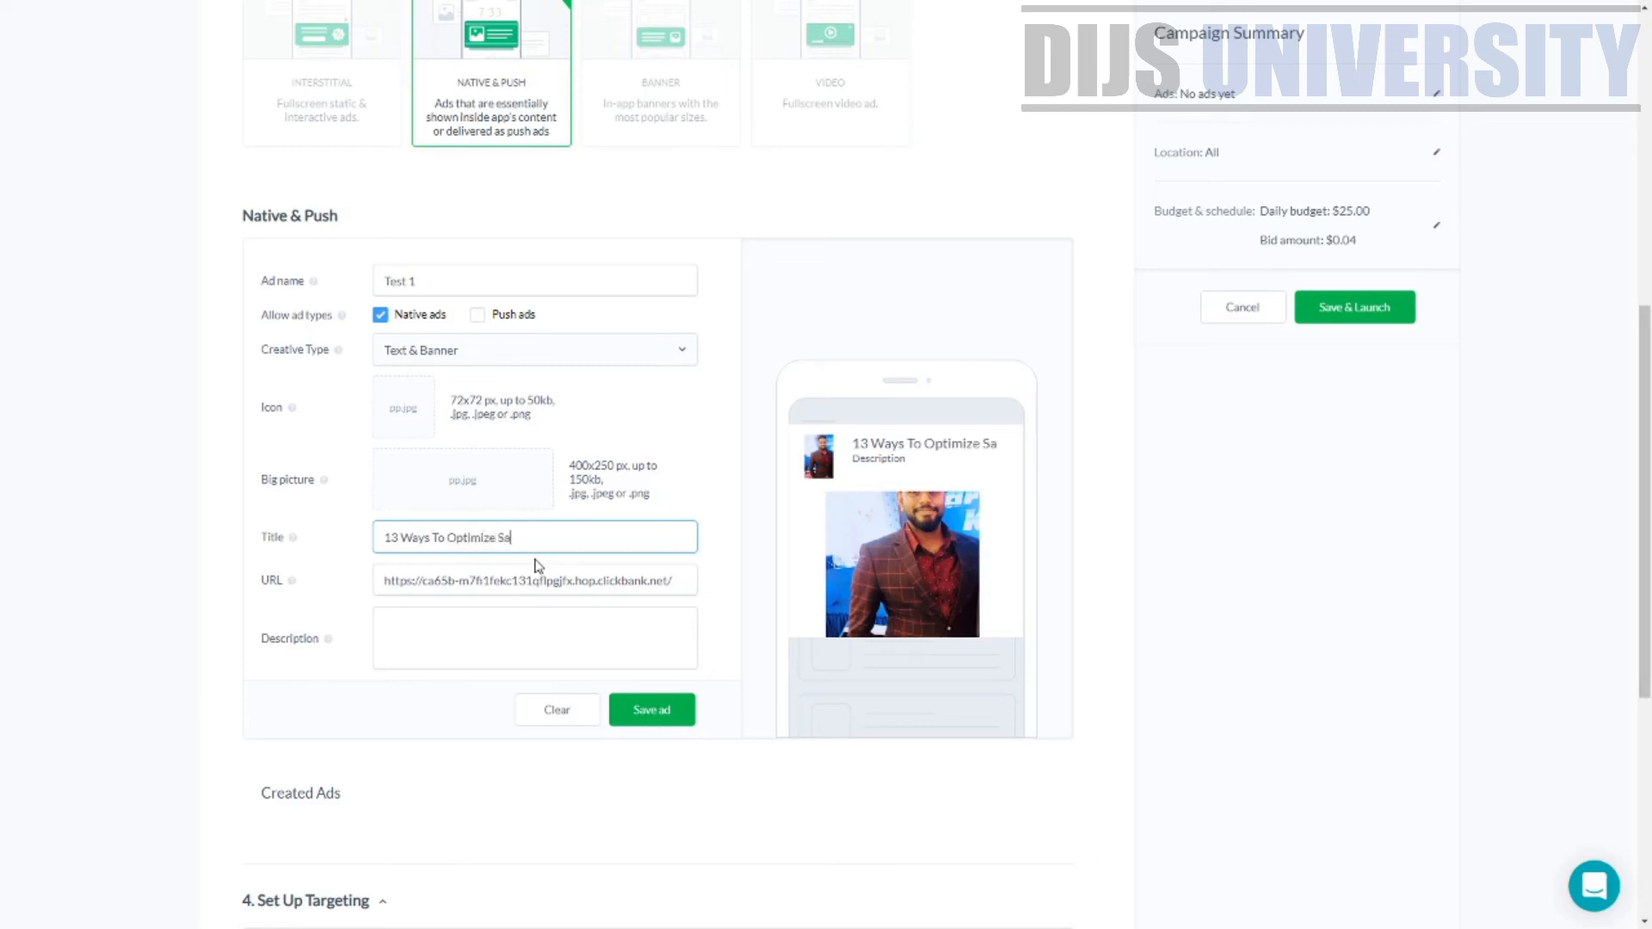
{"action": "type", "text": " Your CPC"}
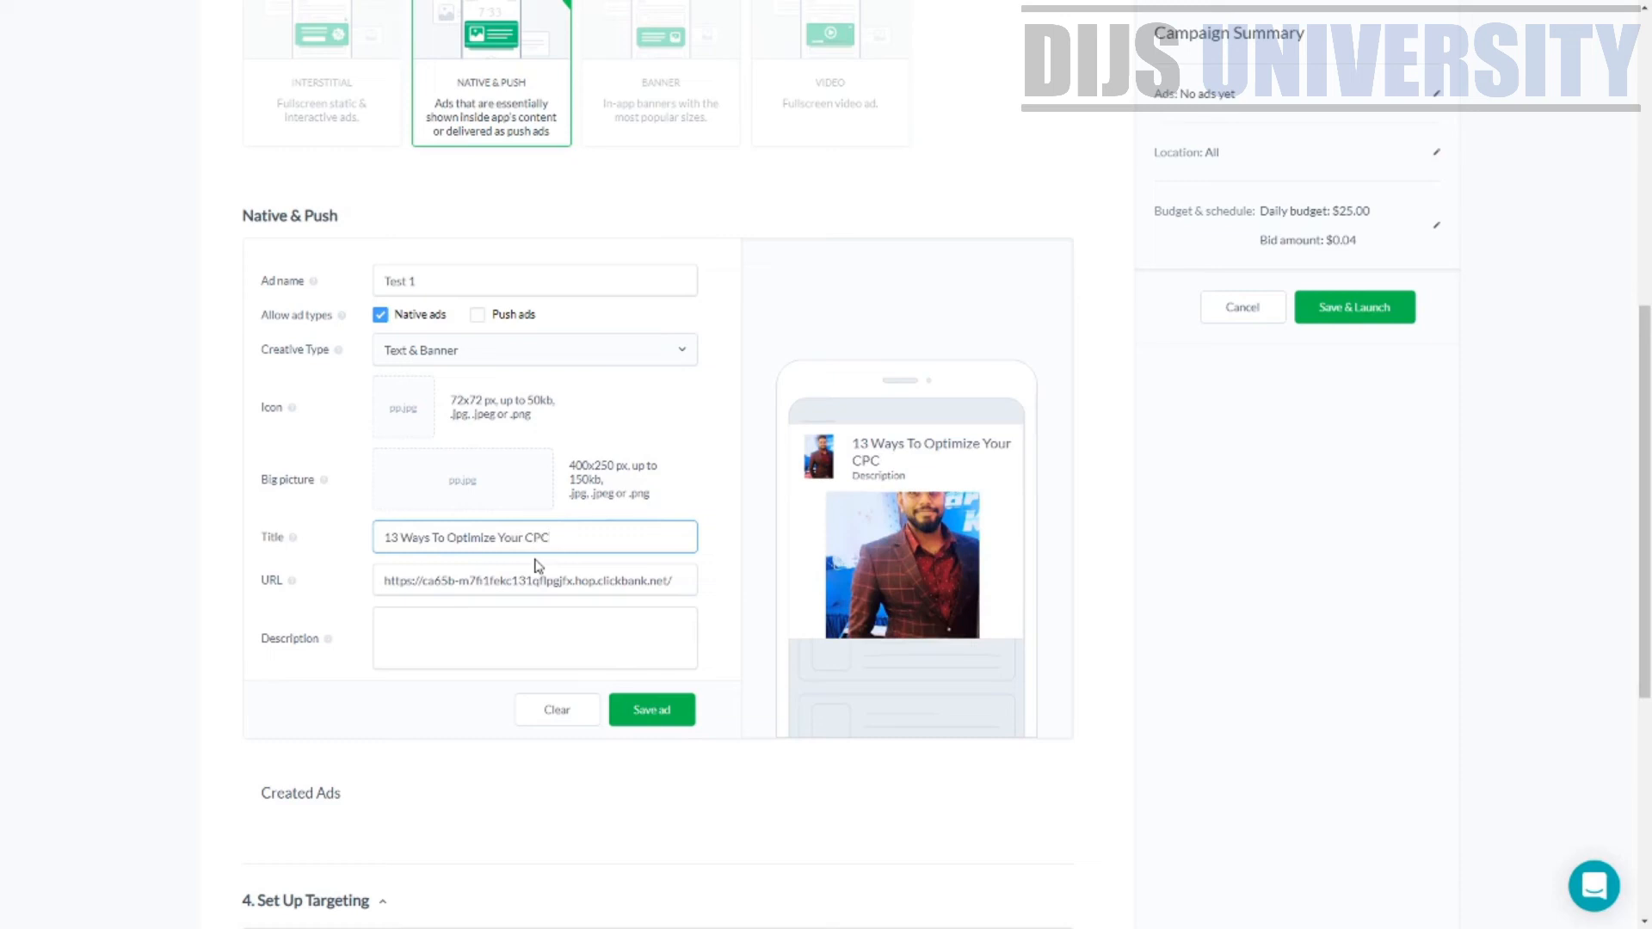
{"action": "left_click_drag", "start_coordinate": [891, 470], "coordinate": [856, 434]}
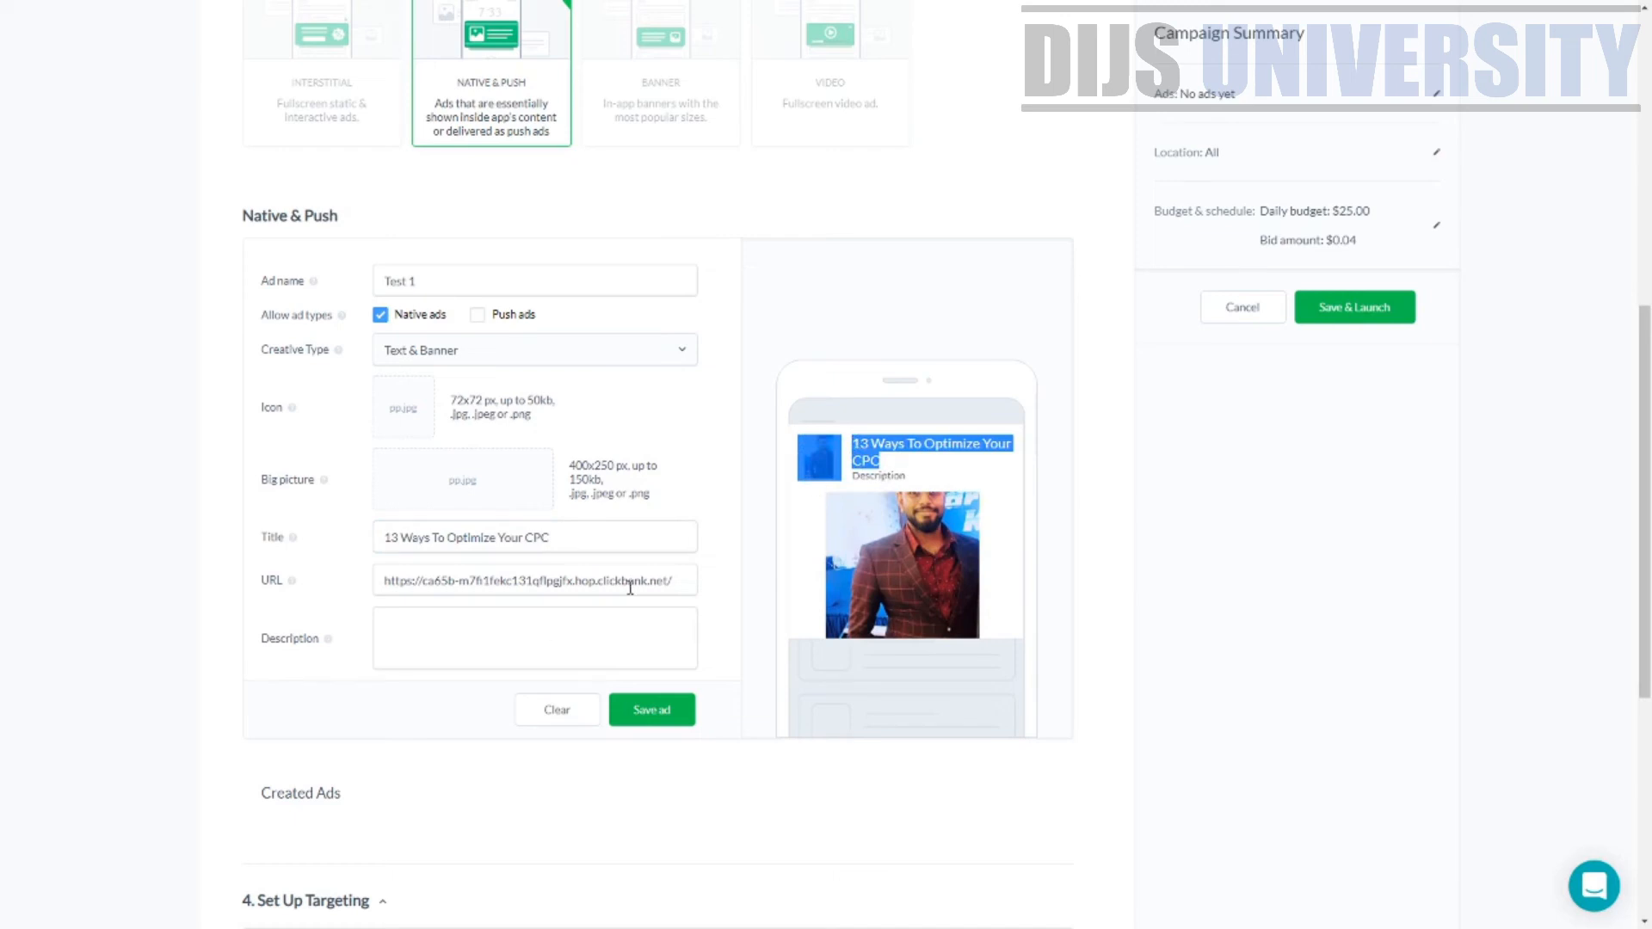
Draft the ad description as "Looking for way to optimize your campaign to".
{"action": "left_click", "coordinate": [507, 641]}
{"action": "type", "text": "Look"}
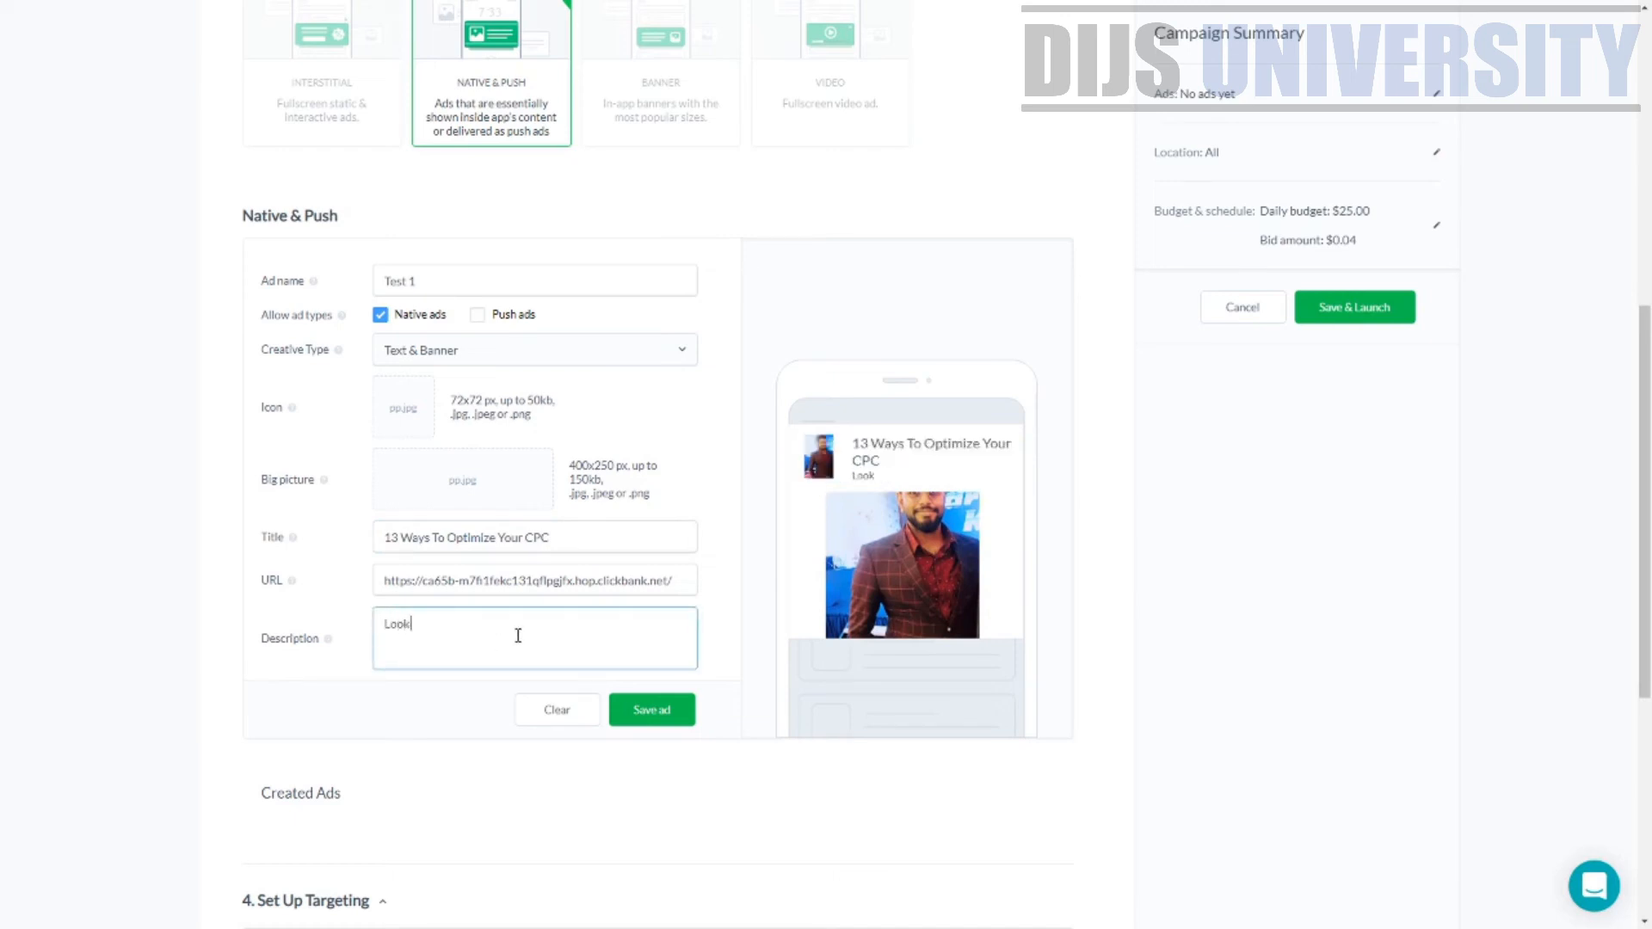
{"action": "type", "text": "ing for way to CP"}
{"action": "type", "text": "optimize "}
{"action": "type", "text": "your C"}
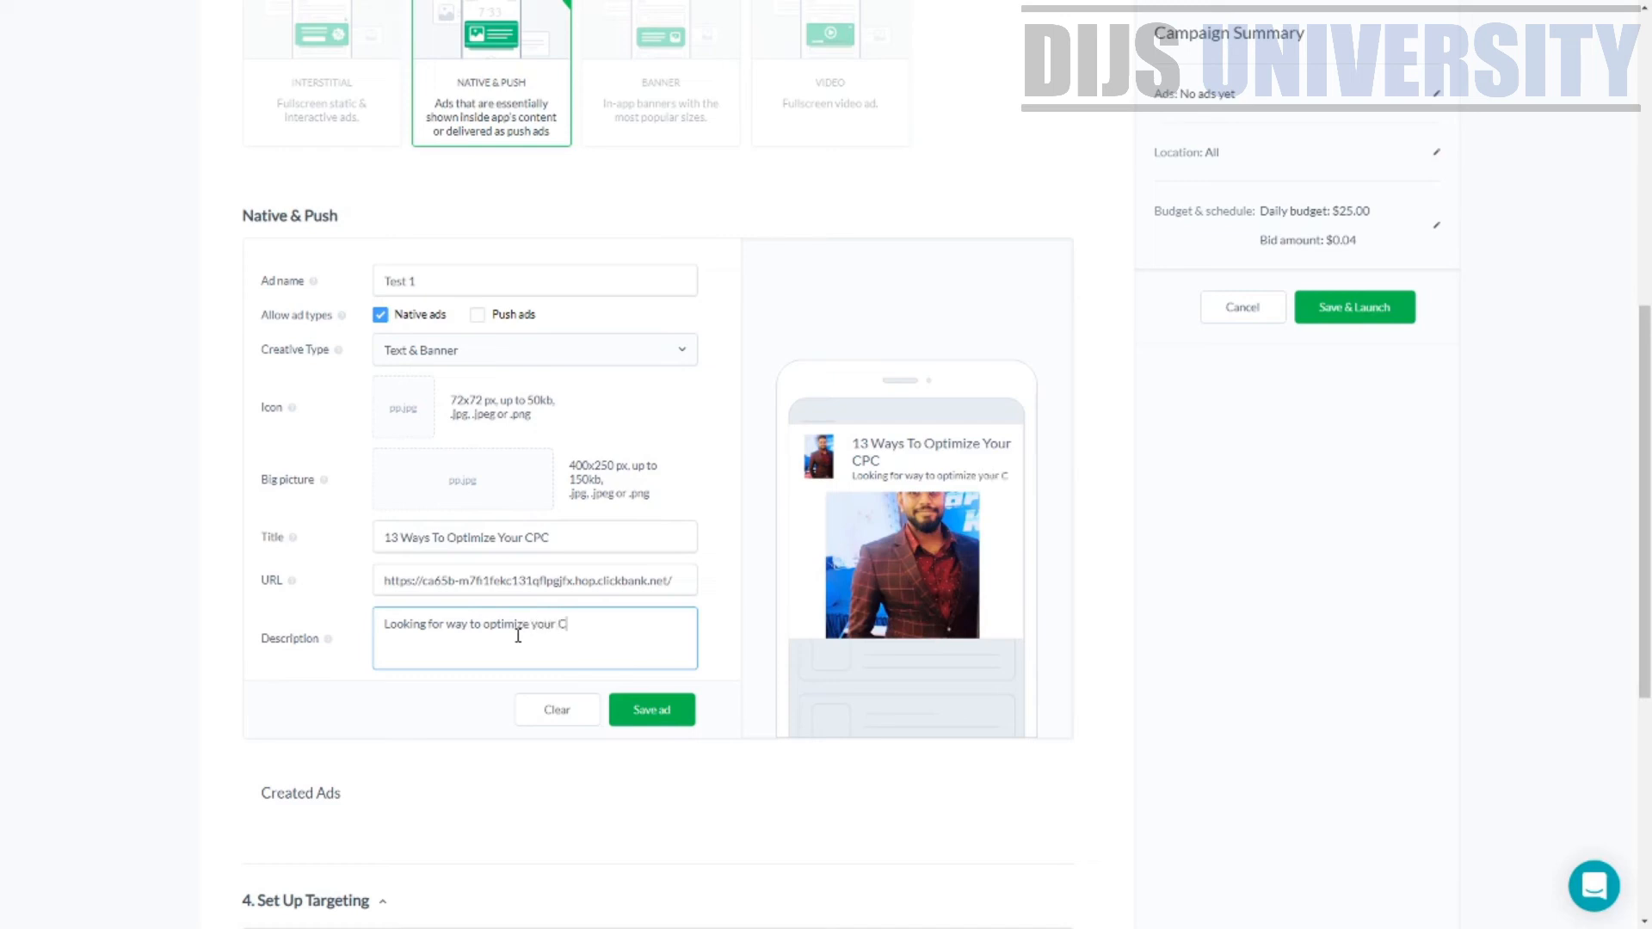
{"action": "type", "text": "PC t"}
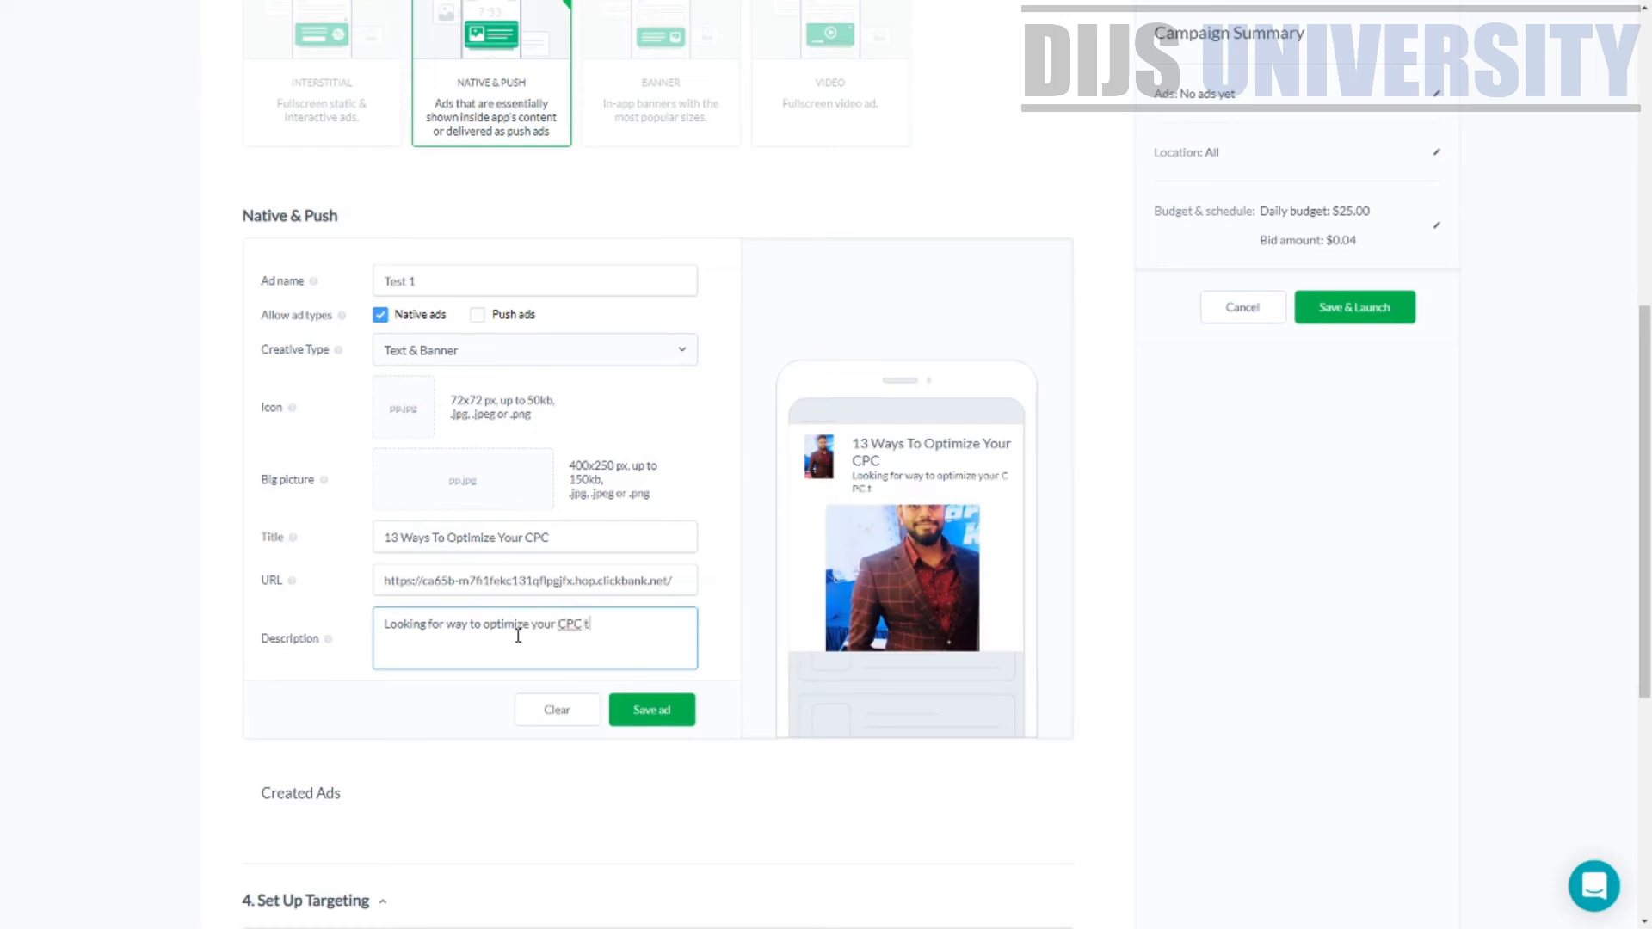
{"action": "type", "text": "o"}
{"action": "left_click", "coordinate": [560, 624]}
{"action": "key", "text": "BackSpace"}
{"action": "key", "text": "BackSpace"}
{"action": "key", "text": "Return"}
{"action": "key", "text": "BackSpace"}
{"action": "mouse_move", "coordinate": [583, 621]}
{"action": "left_mouse_down"}
{"action": "mouse_move", "coordinate": [442, 650]}
{"action": "mouse_move", "coordinate": [572, 626]}
{"action": "mouse_move", "coordinate": [556, 635]}
{"action": "left_mouse_up"}
{"action": "type", "text": "campaign"}
{"action": "left_click_drag", "start_coordinate": [675, 637], "coordinate": [210, 633]}
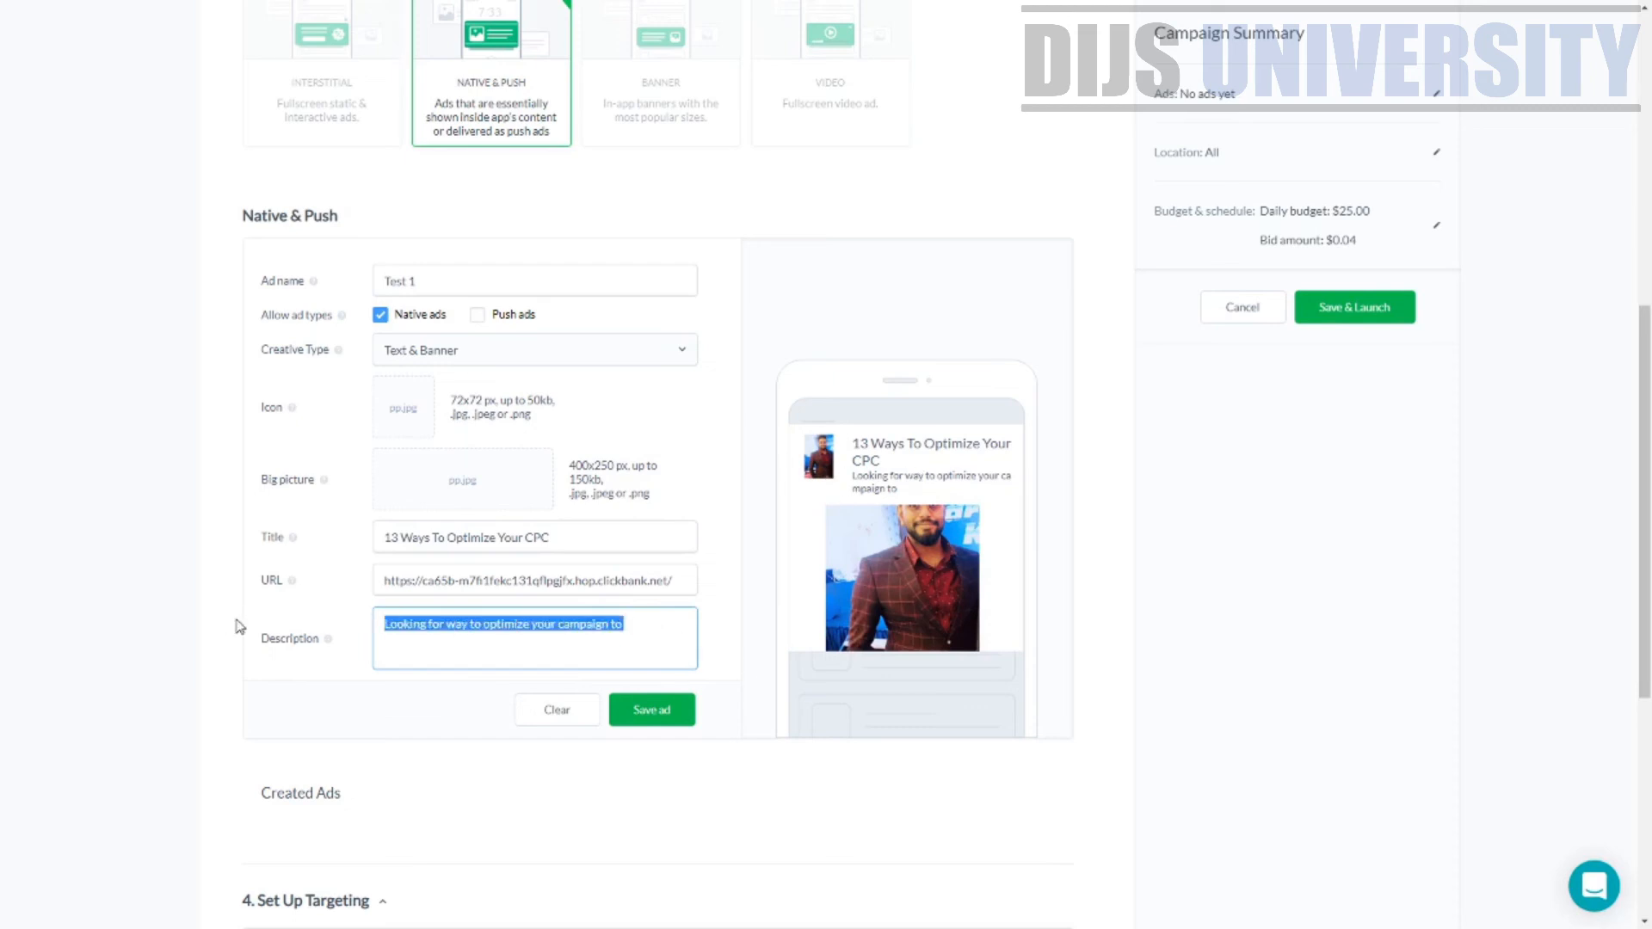
{"action": "type", "text": "www"}
{"action": "type", "text": ".onloin"}
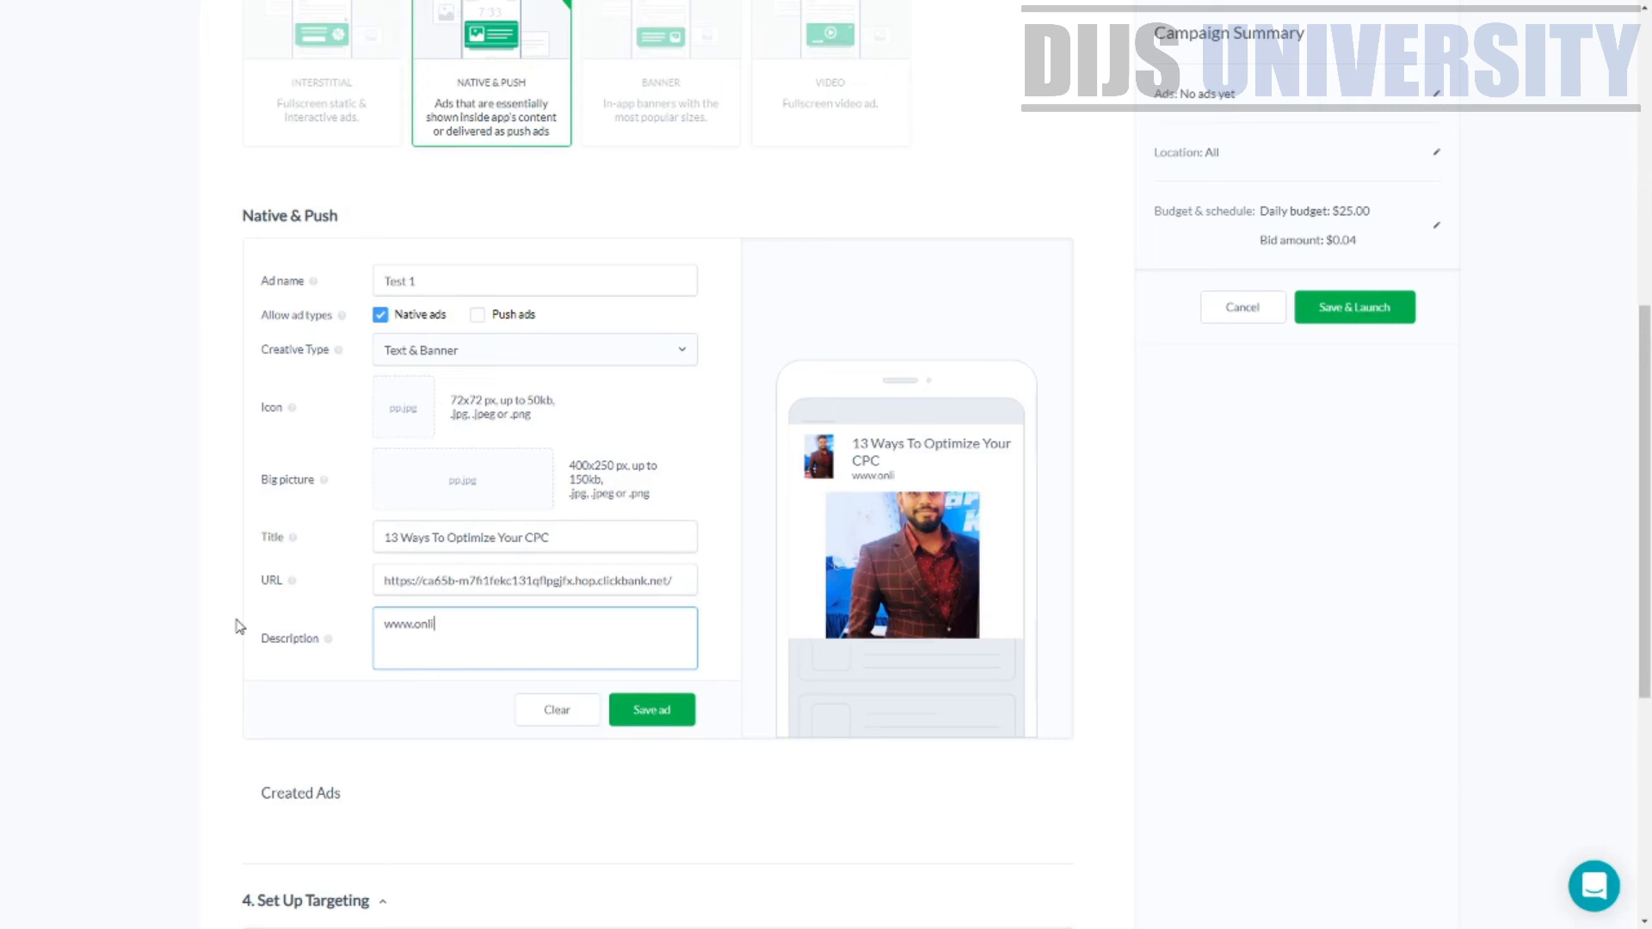
{"action": "type", "text": "nemarketing.com"}
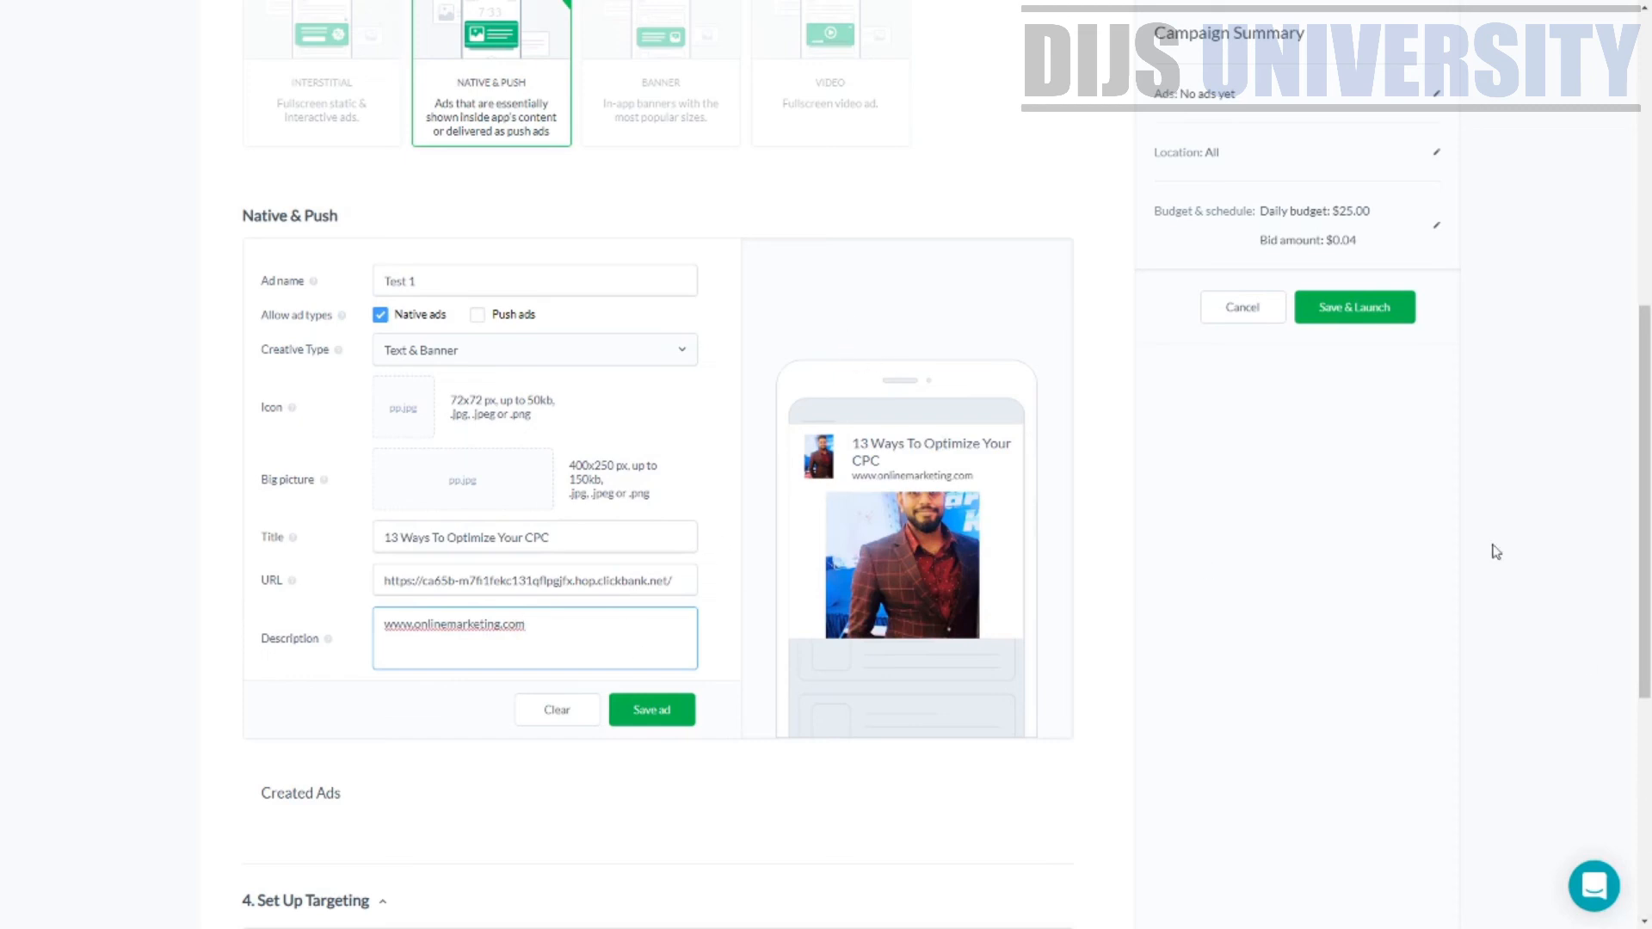
Save the Test 1 Native & Push ad to the campaign.
{"action": "left_click", "coordinate": [645, 721]}
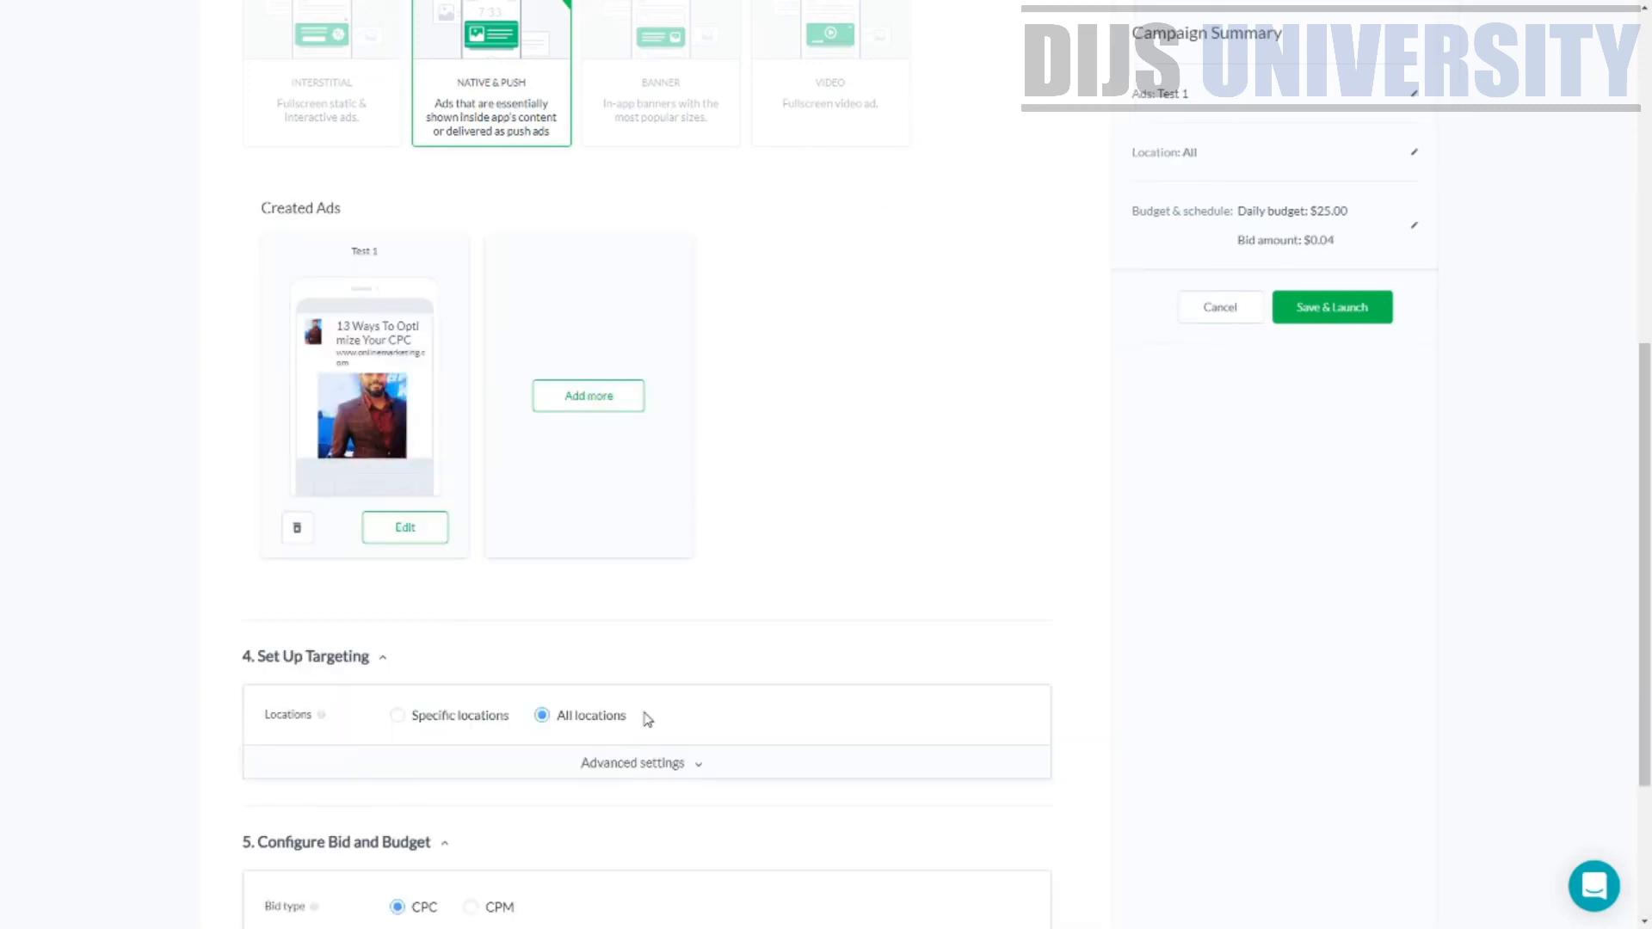
{"action": "left_click", "coordinate": [576, 398]}
{"action": "left_click", "coordinate": [590, 531]}
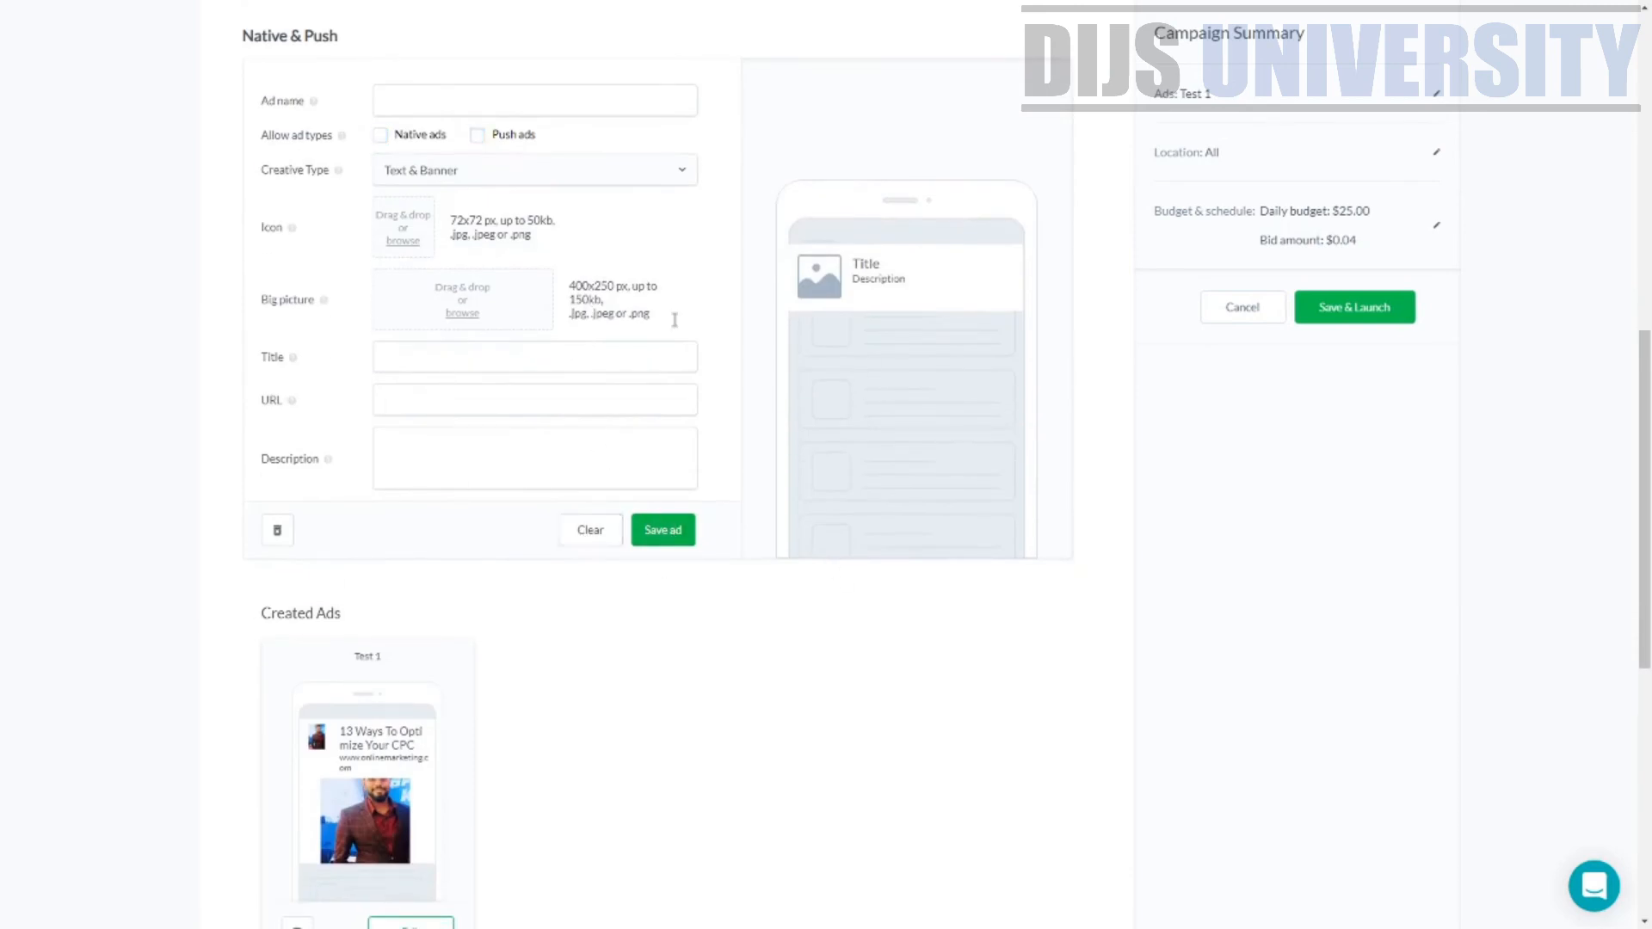
{"action": "left_click", "coordinate": [279, 531]}
{"action": "left_click", "coordinate": [910, 80]}
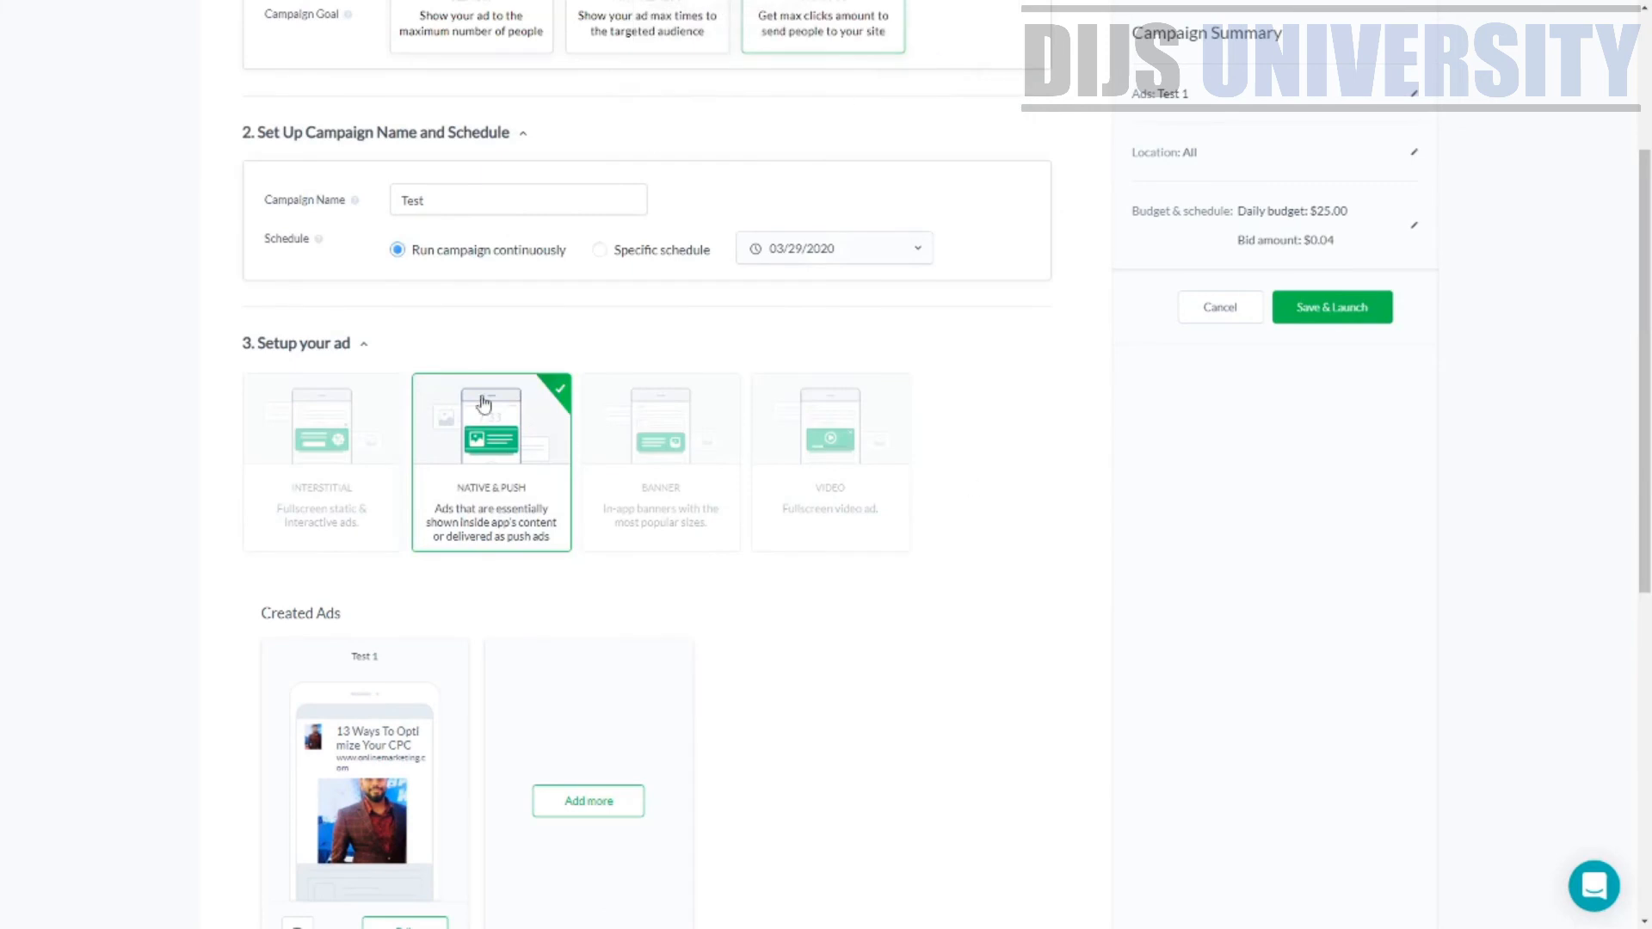
Switch the campaign's location targeting from all locations to specific locations.
{"action": "scroll", "coordinate": [608, 472], "scroll_direction": "down", "scroll_amount": 5}
{"action": "scroll", "coordinate": [395, 223], "scroll_direction": "down", "scroll_amount": 2}
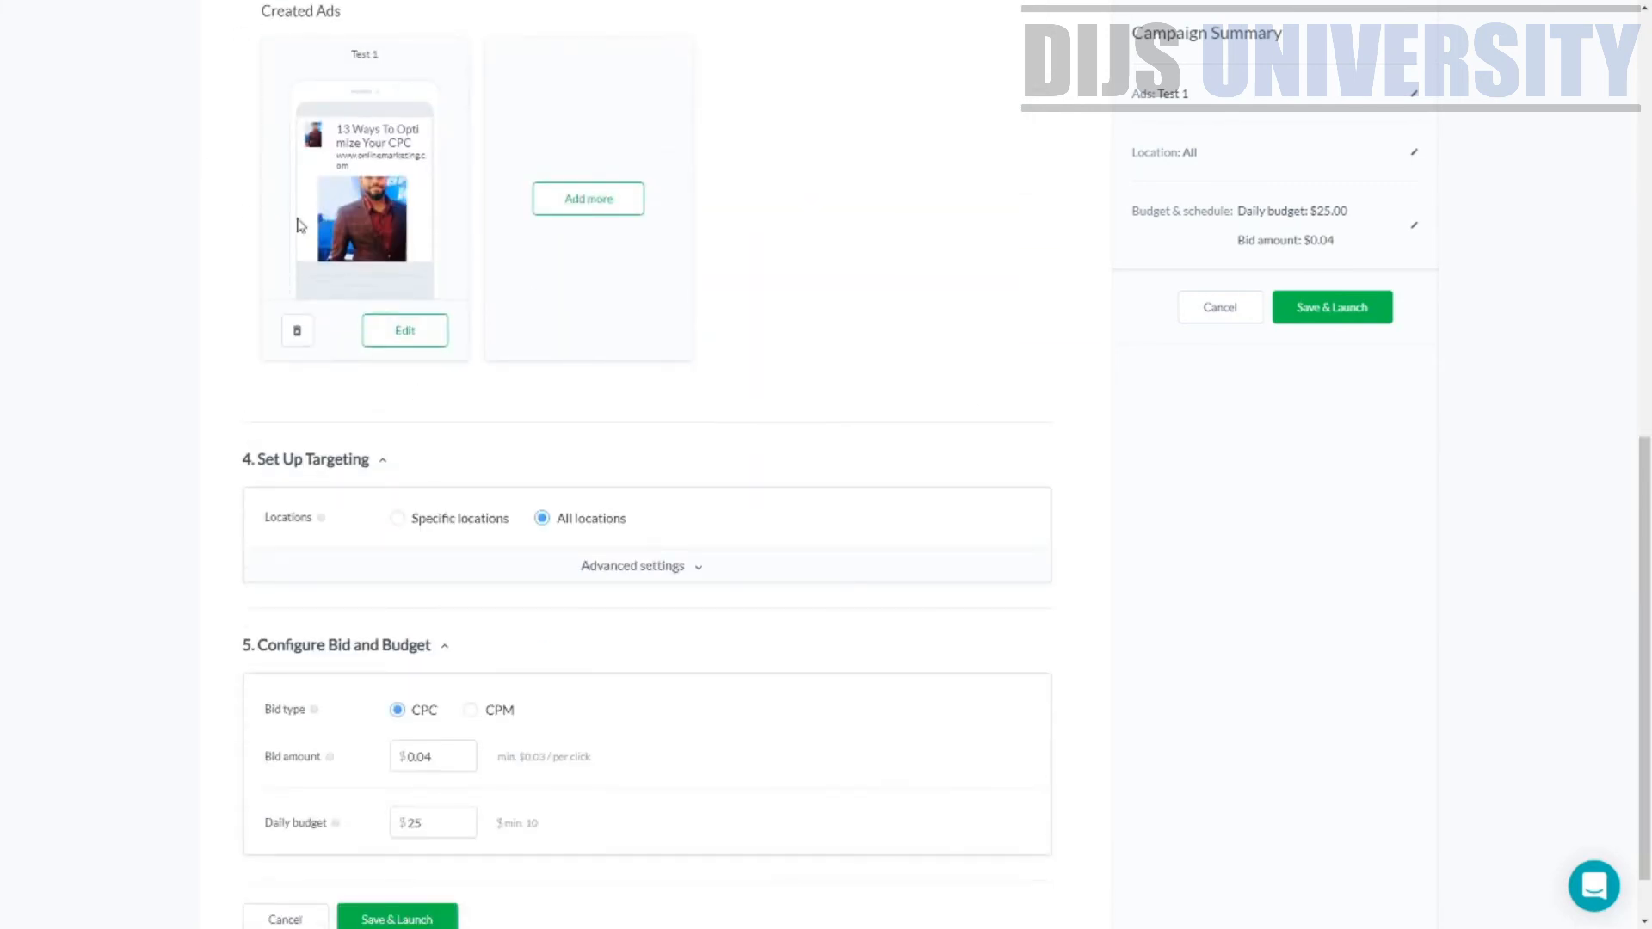
{"action": "scroll", "coordinate": [490, 516], "scroll_direction": "up", "scroll_amount": 3}
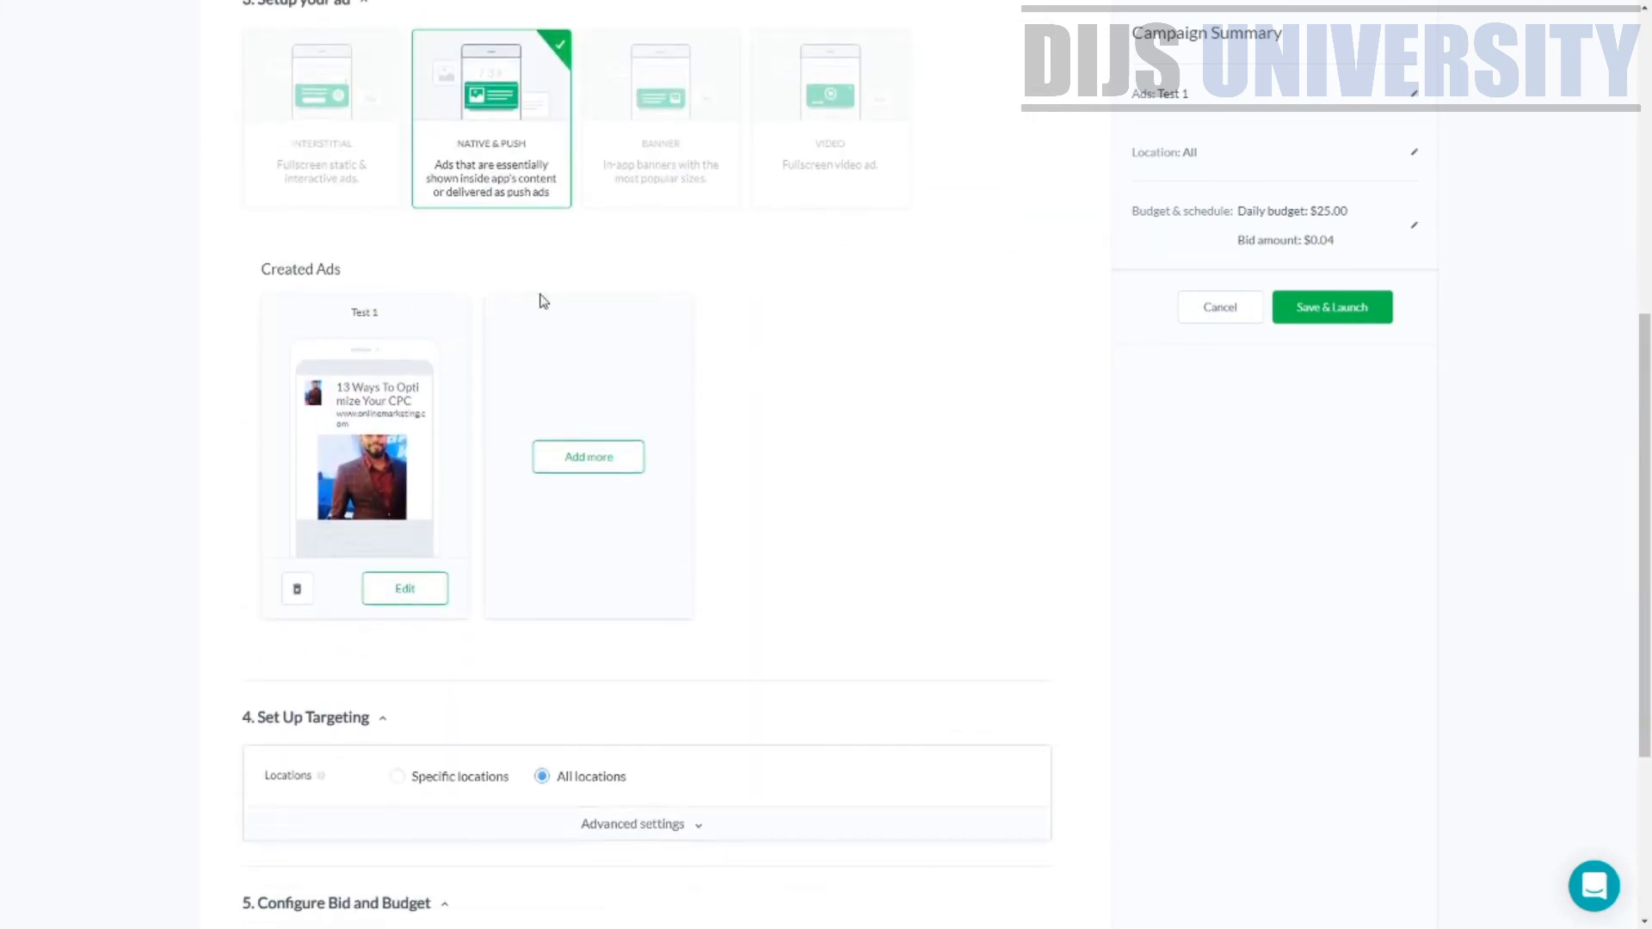
{"action": "scroll", "coordinate": [616, 668], "scroll_direction": "down", "scroll_amount": 4}
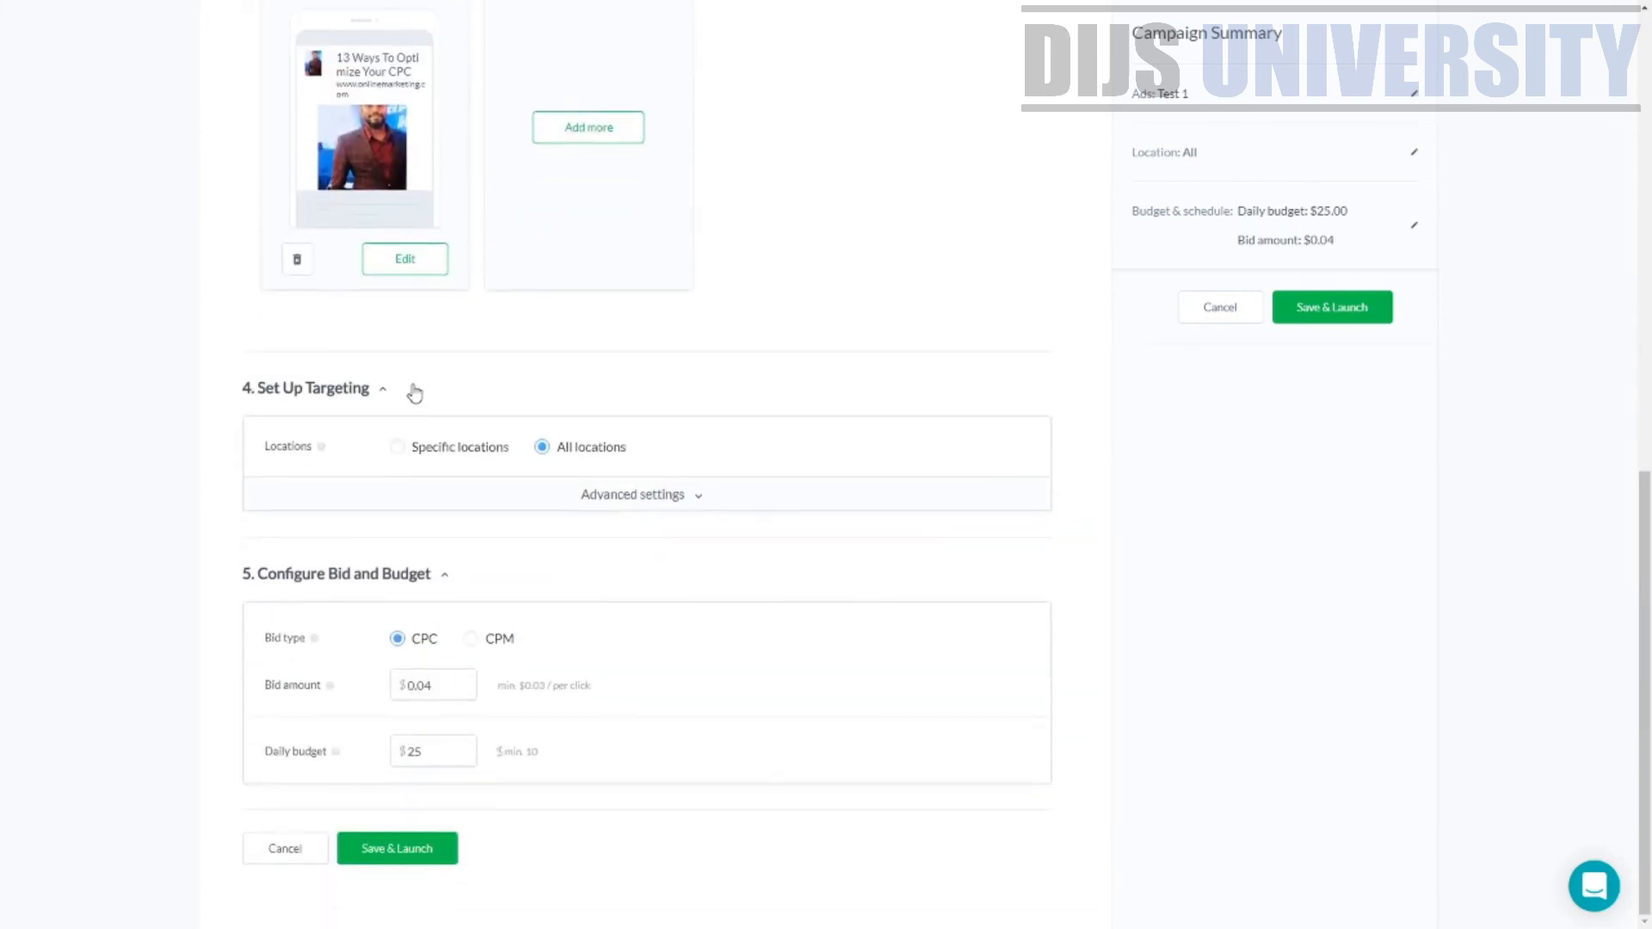
{"action": "left_click", "coordinate": [360, 396]}
{"action": "left_click", "coordinate": [362, 506]}
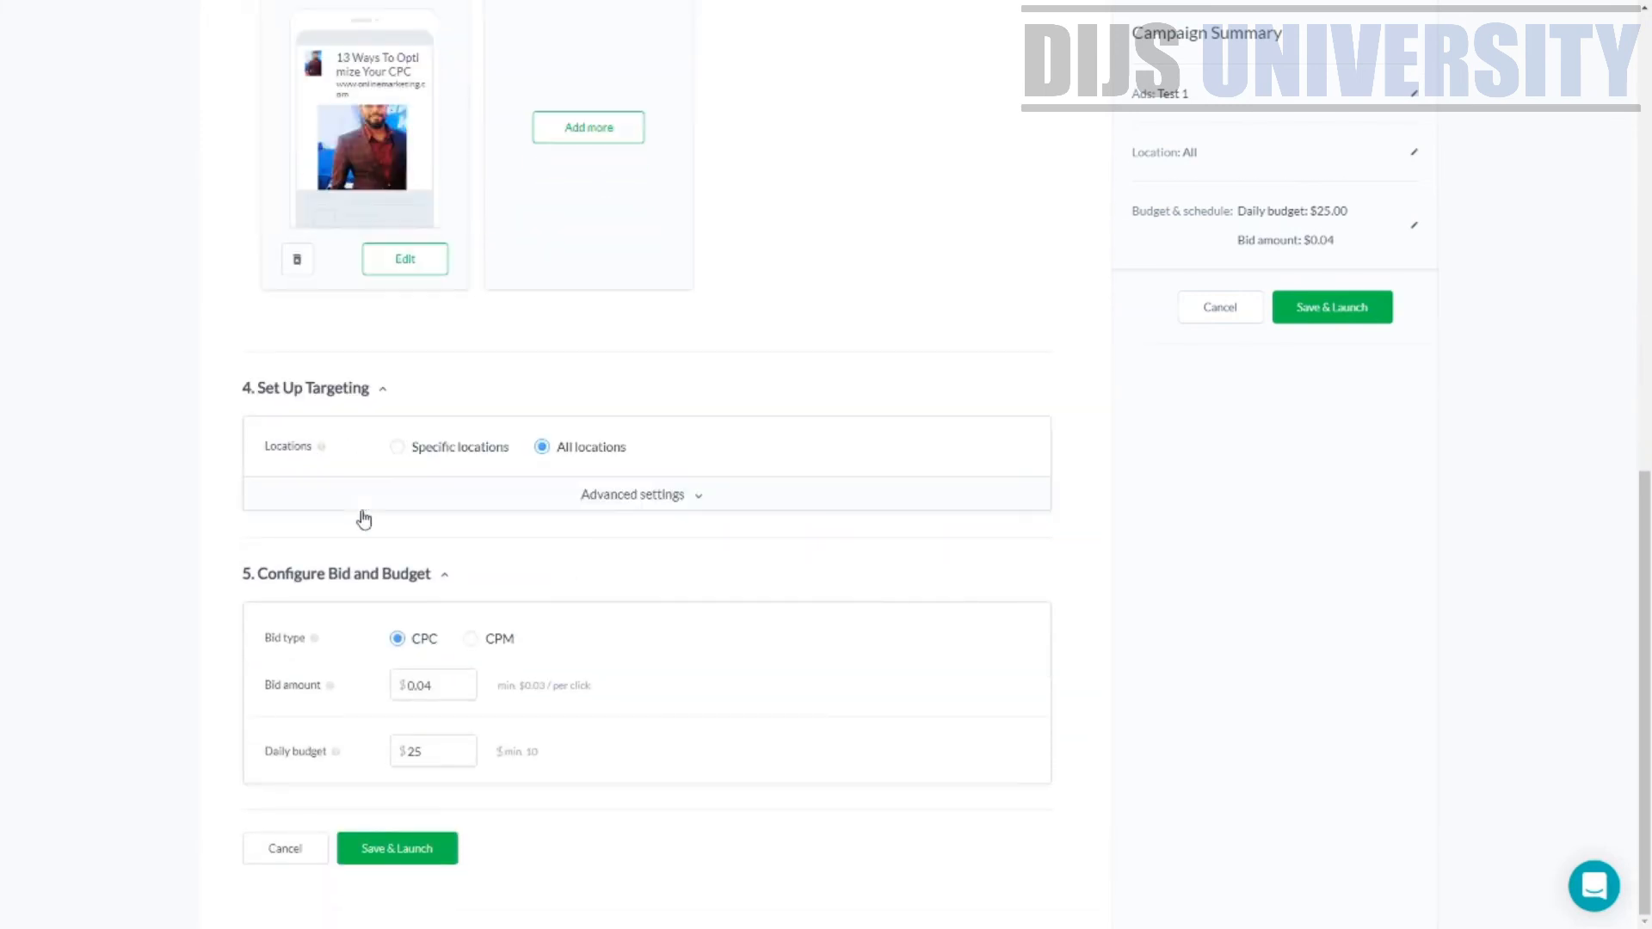
{"action": "left_click", "coordinate": [398, 454]}
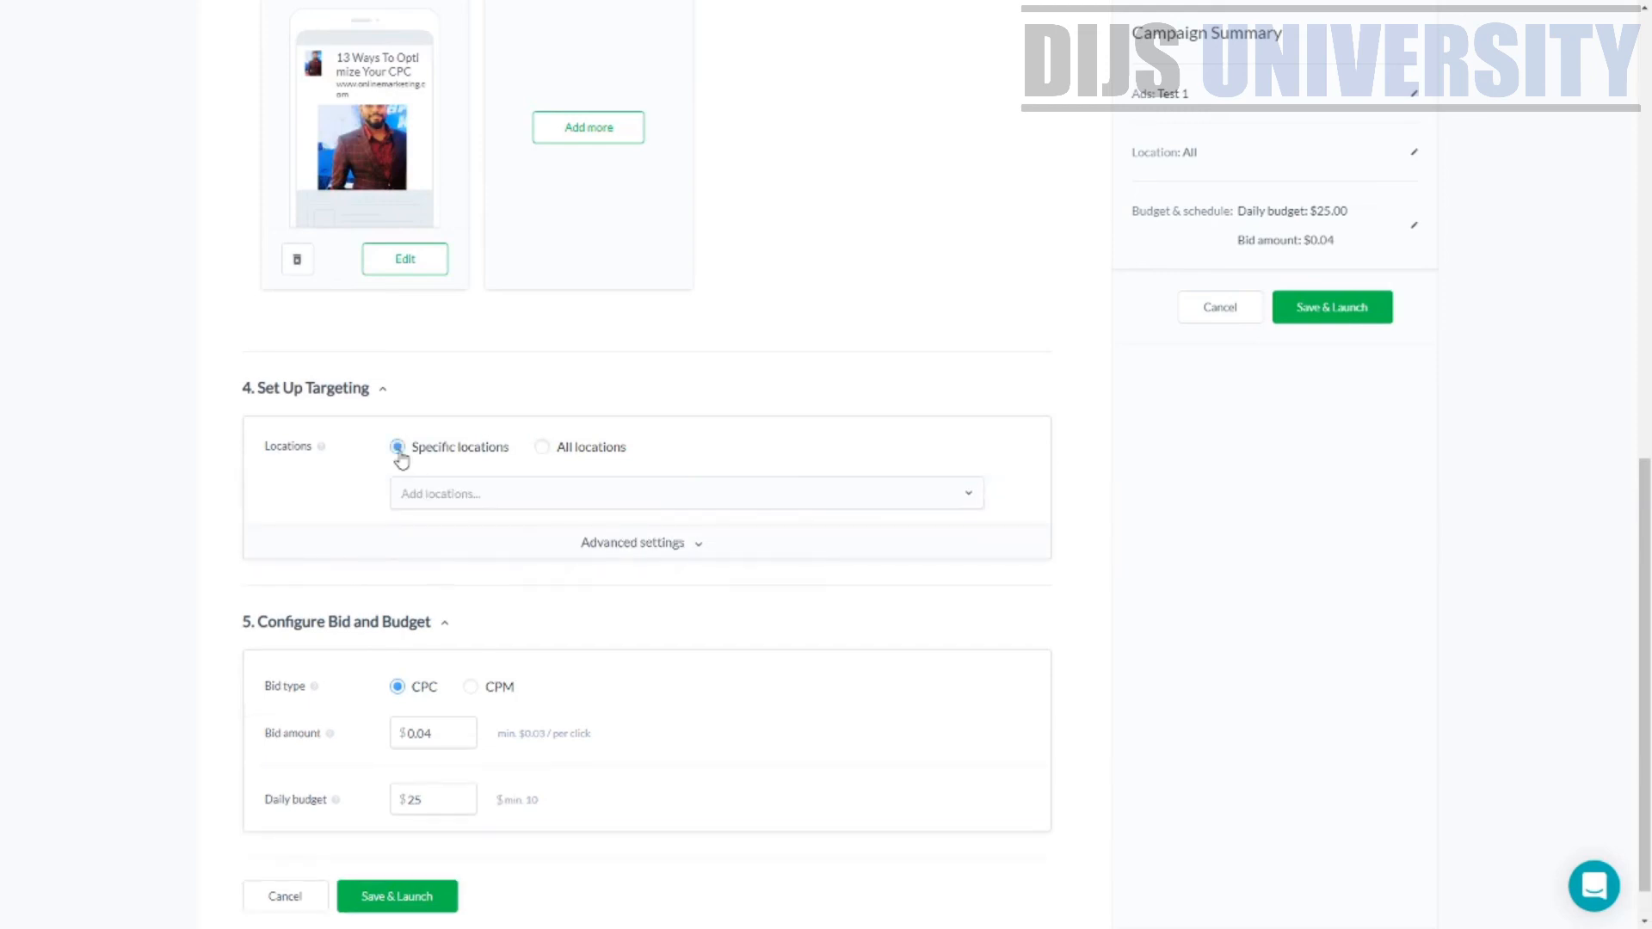
Add the Malaysian regions Kuala Lumpur, Negeri Sembilan and Selangor, found under Asia, as target locations.
{"action": "left_click", "coordinate": [645, 496]}
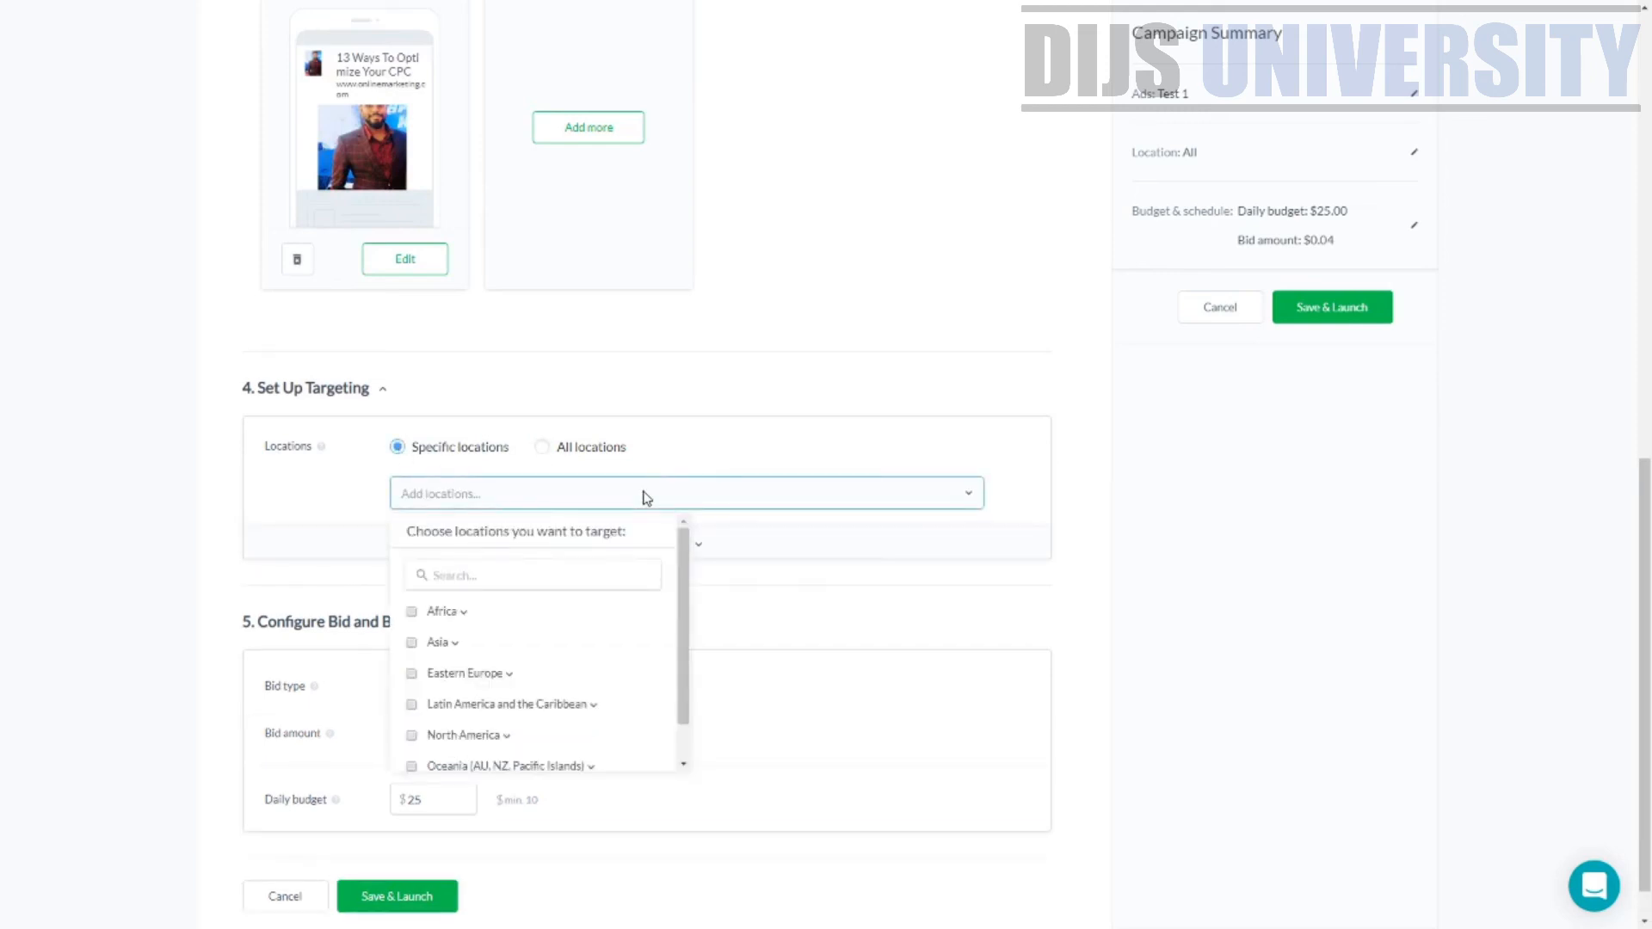
{"action": "left_click", "coordinate": [453, 644]}
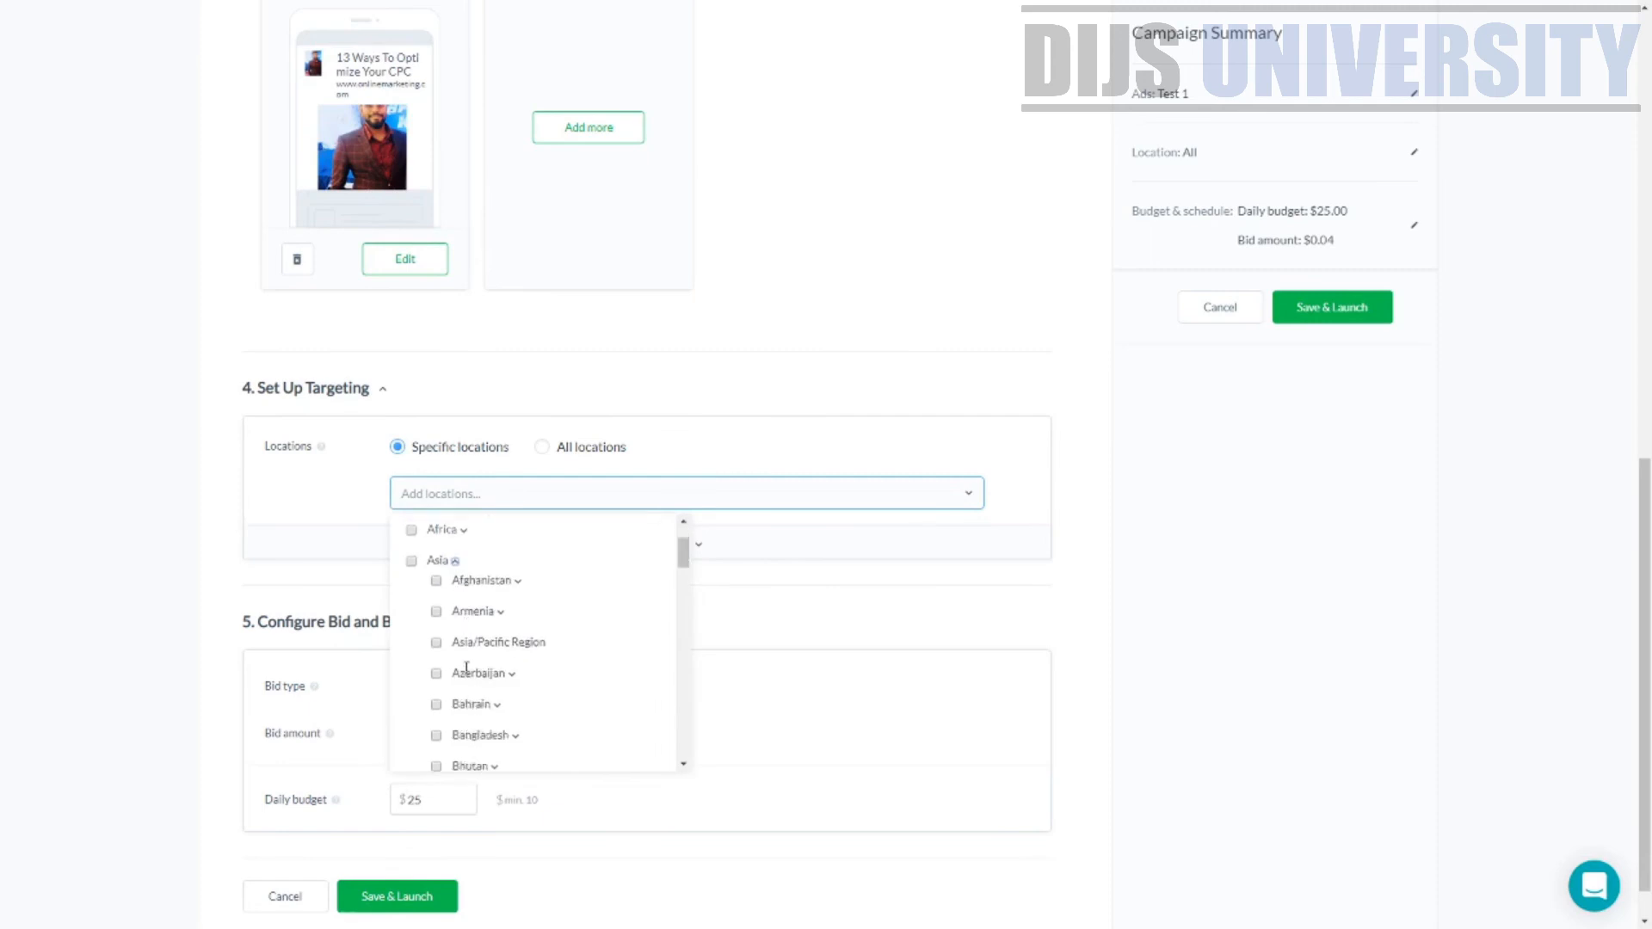
{"action": "scroll", "coordinate": [466, 668], "scroll_direction": "down", "scroll_amount": 4}
{"action": "scroll", "coordinate": [489, 704], "scroll_direction": "down", "scroll_amount": 4}
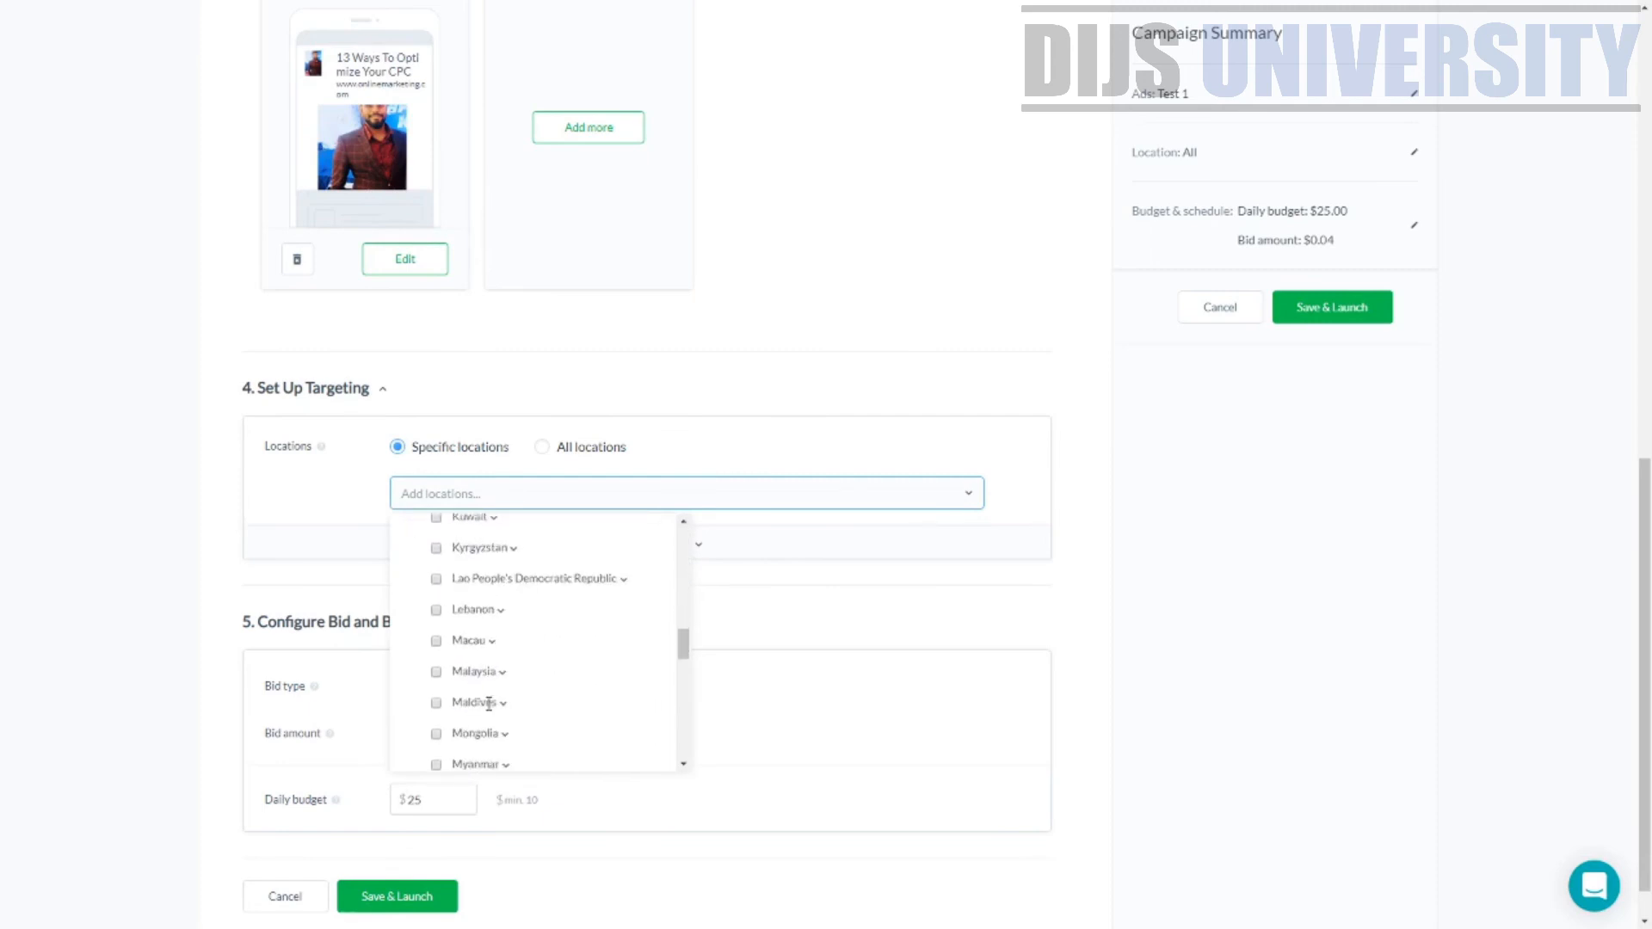
{"action": "left_click", "coordinate": [502, 672]}
{"action": "scroll", "coordinate": [688, 637], "scroll_direction": "down", "scroll_amount": 1}
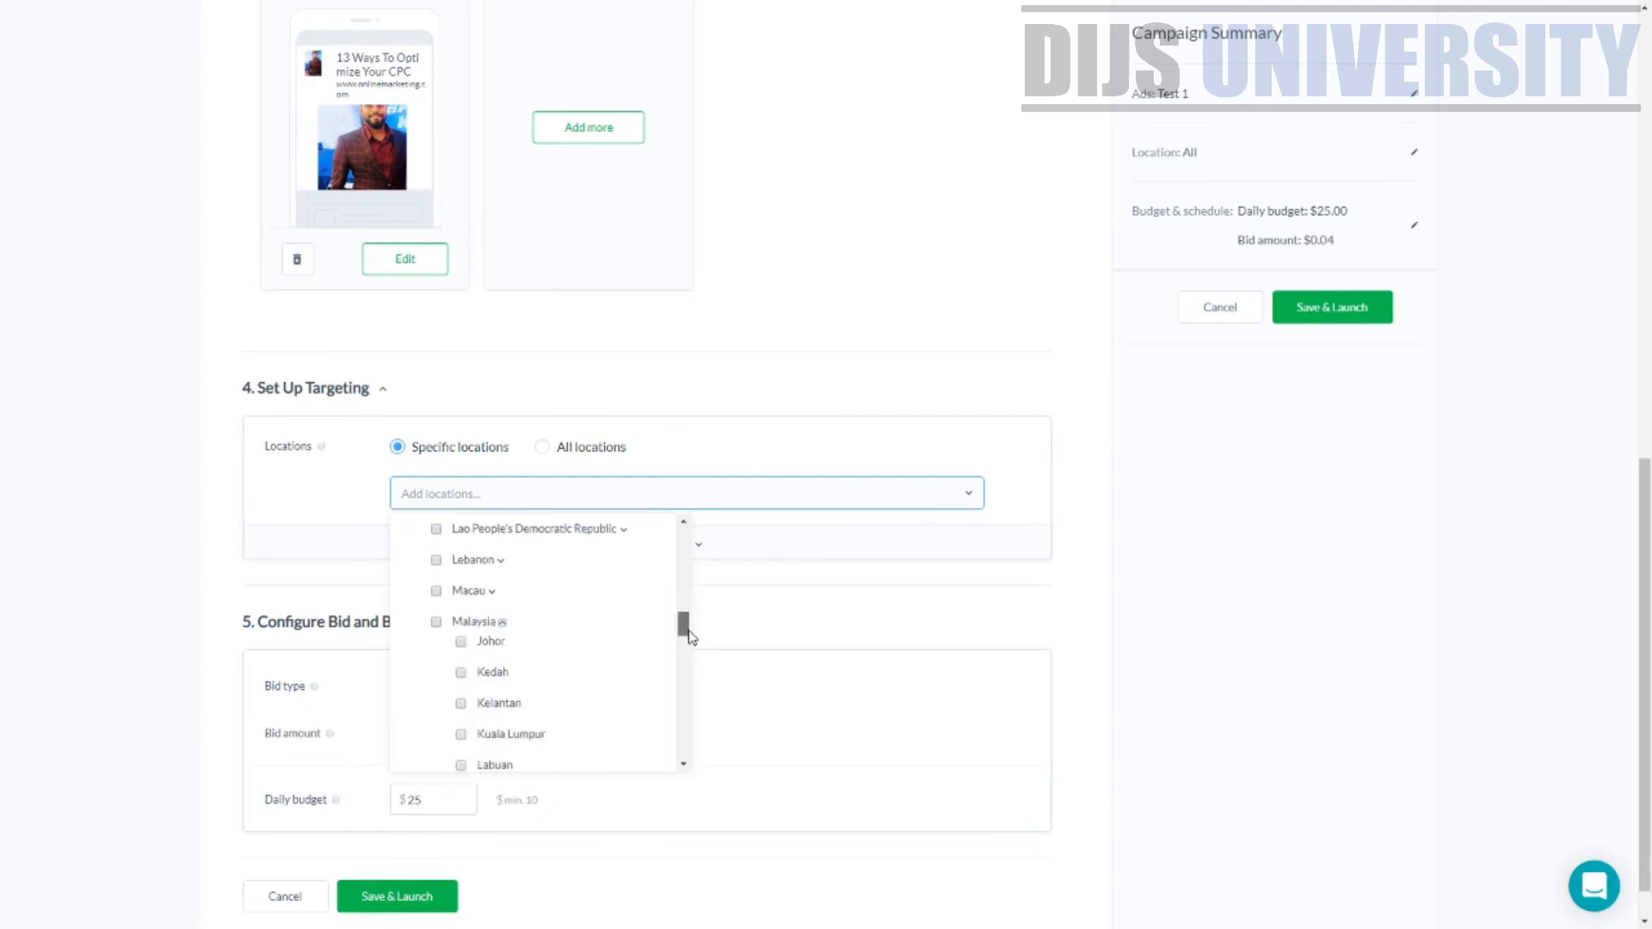
{"action": "scroll", "coordinate": [688, 636], "scroll_direction": "down", "scroll_amount": 2}
{"action": "left_click", "coordinate": [461, 641]}
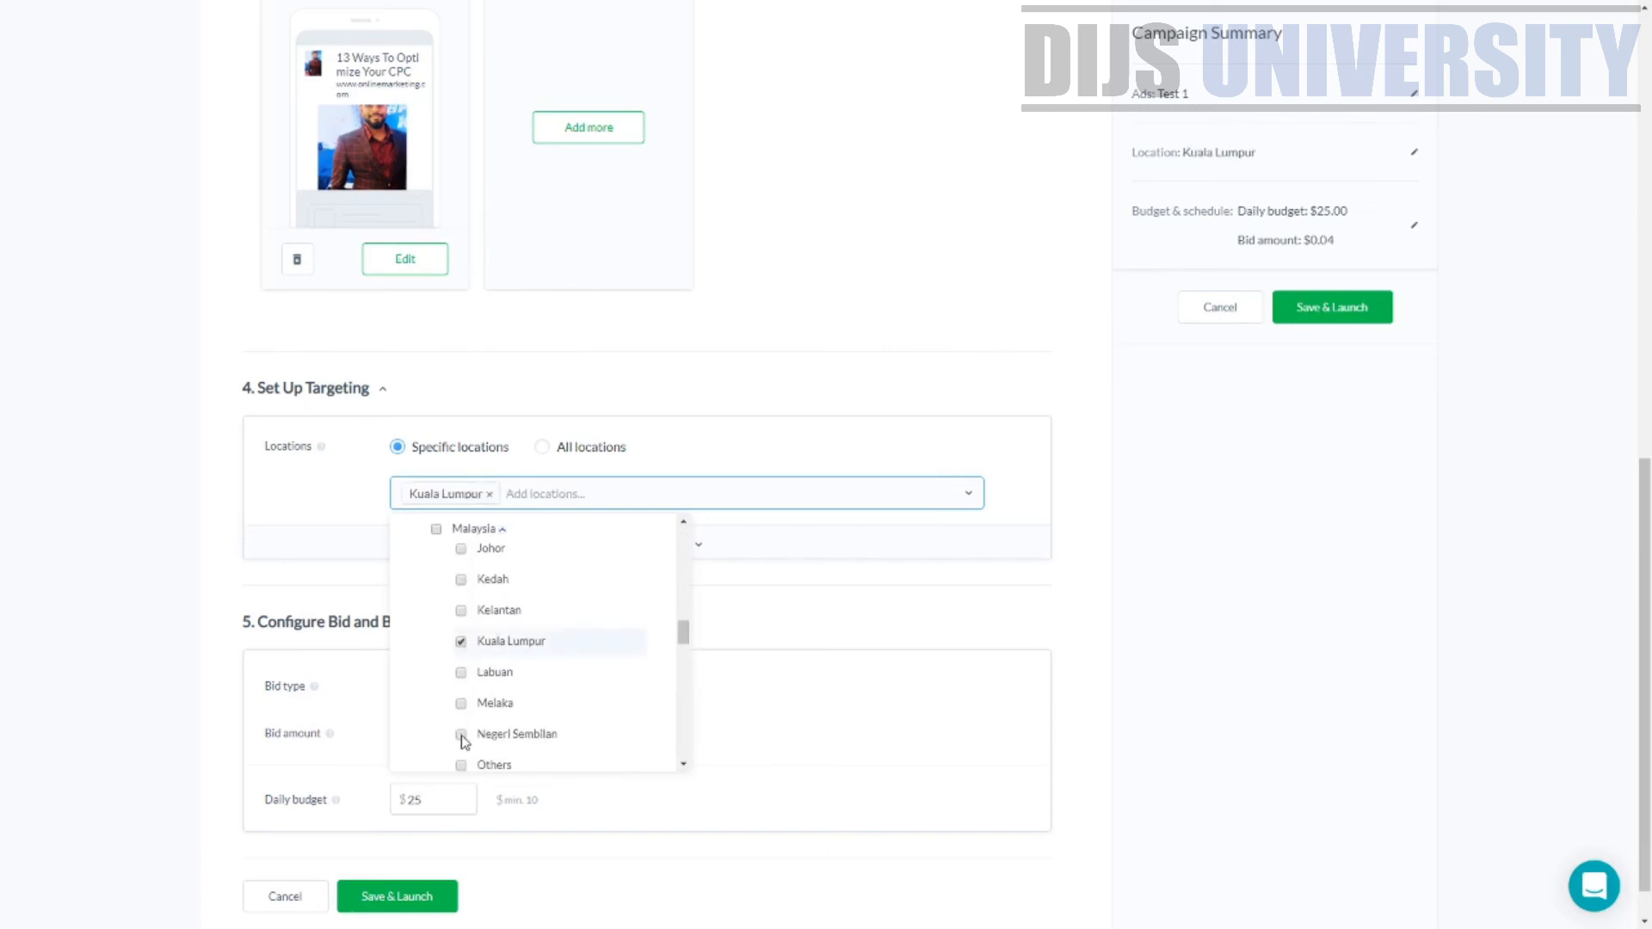
{"action": "left_click", "coordinate": [462, 736]}
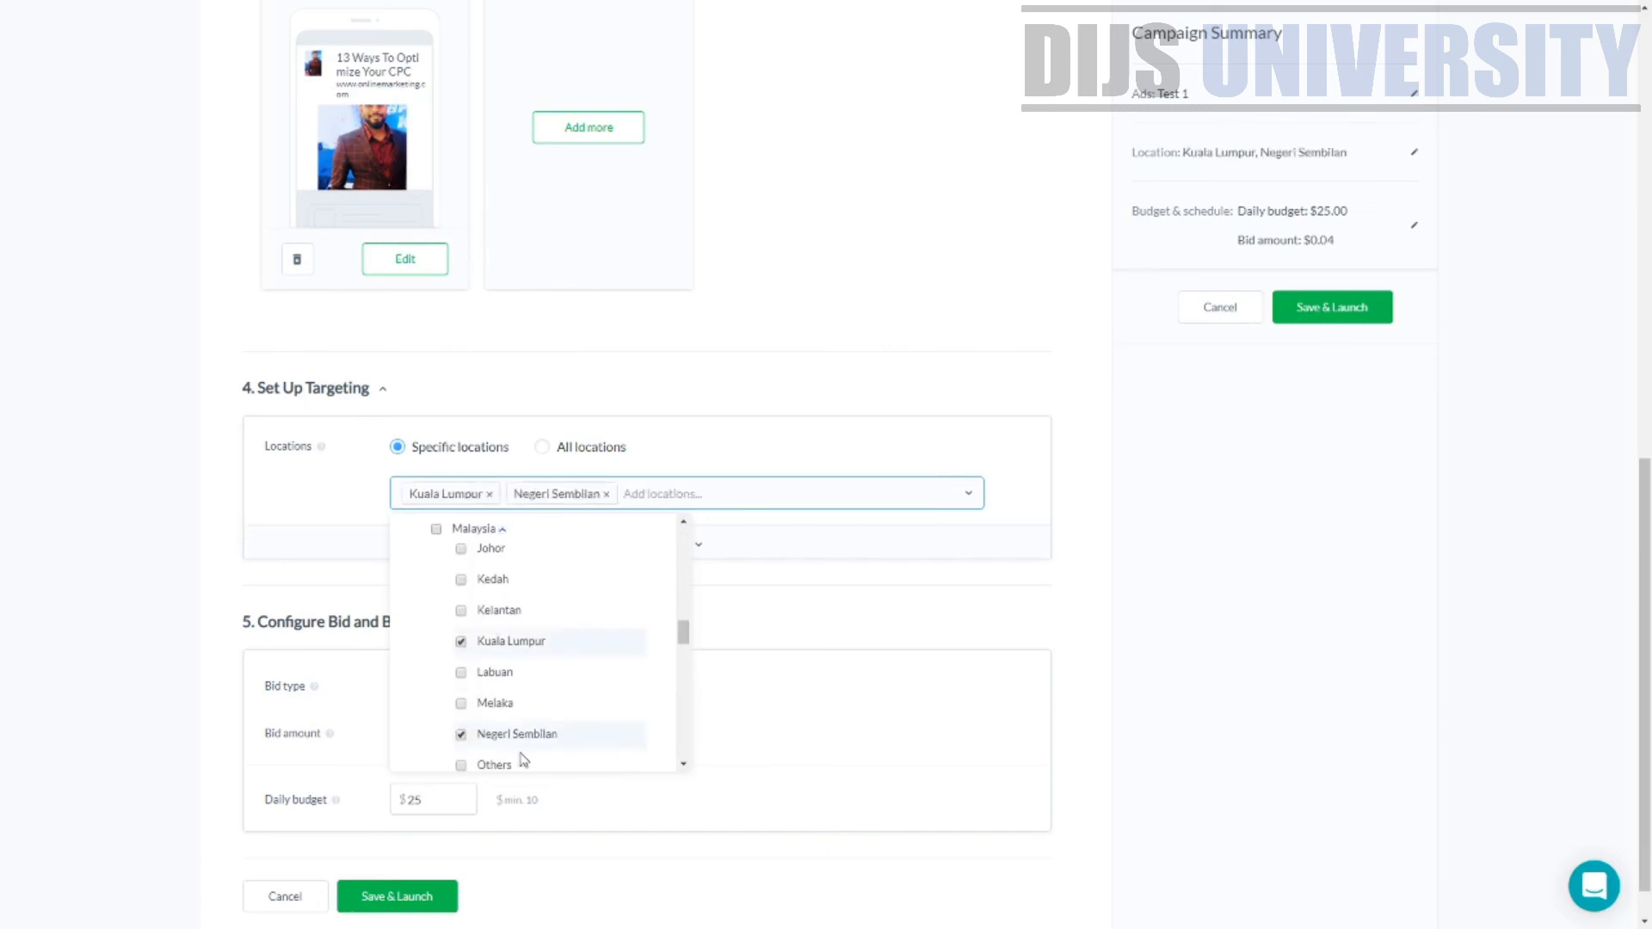
{"action": "scroll", "coordinate": [520, 739], "scroll_direction": "down", "scroll_amount": 5}
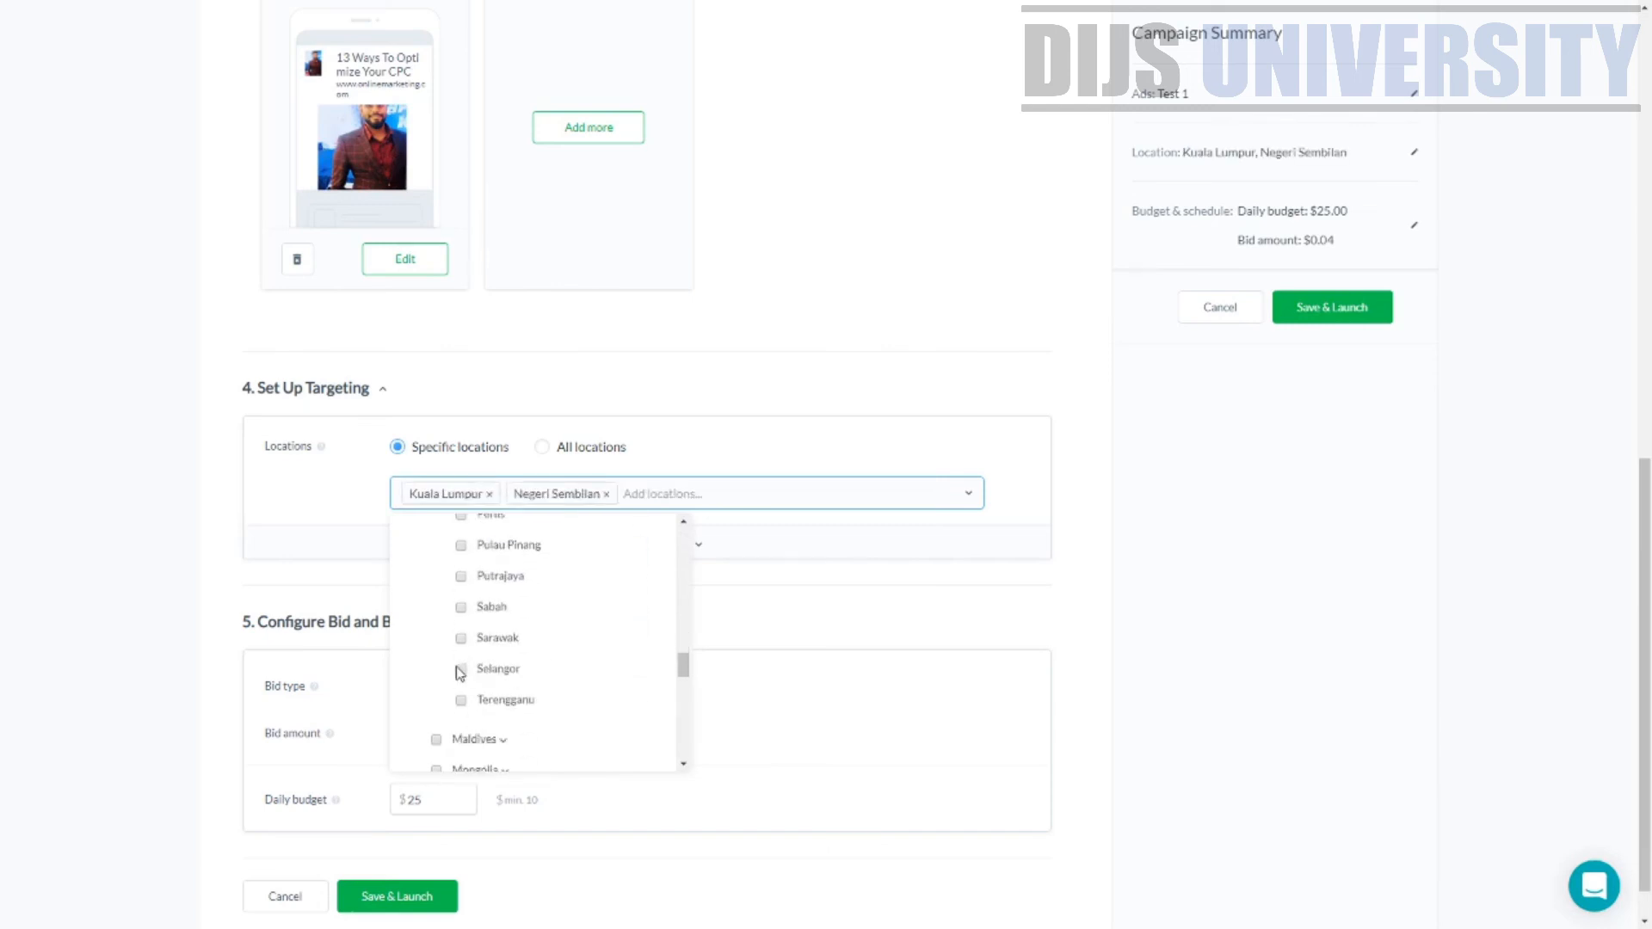
{"action": "left_click", "coordinate": [461, 669]}
{"action": "left_click", "coordinate": [864, 617]}
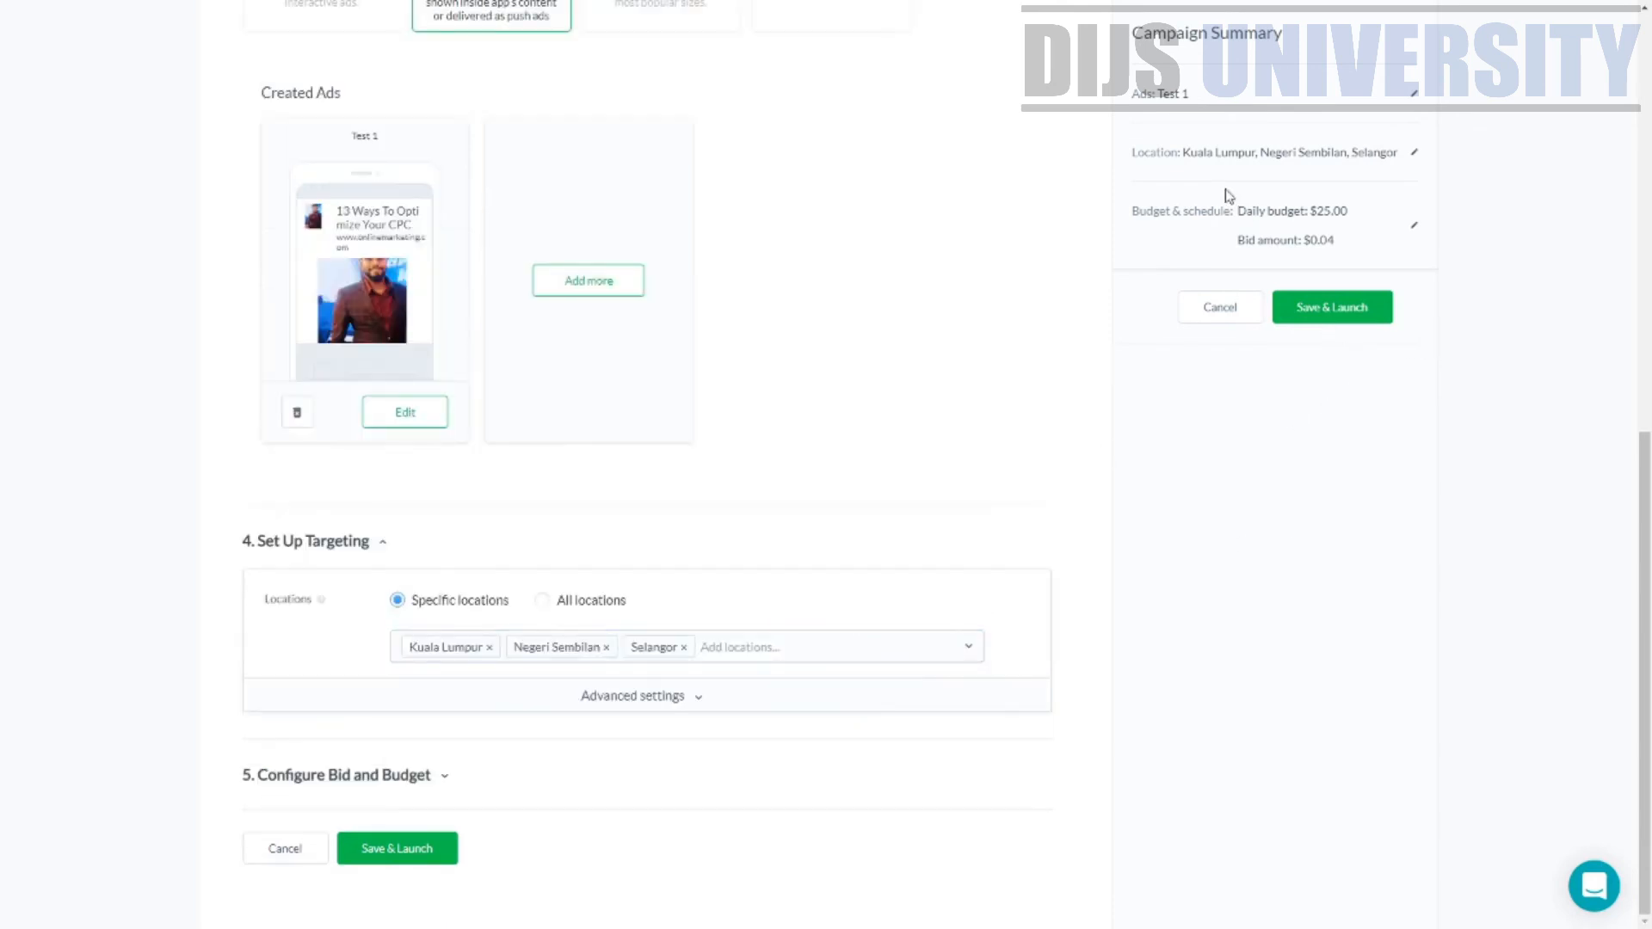
Set the CPC bid amount to $0.02 in the bid and budget configuration.
{"action": "left_click_drag", "start_coordinate": [1304, 239], "coordinate": [1333, 241]}
{"action": "left_click", "coordinate": [448, 788]}
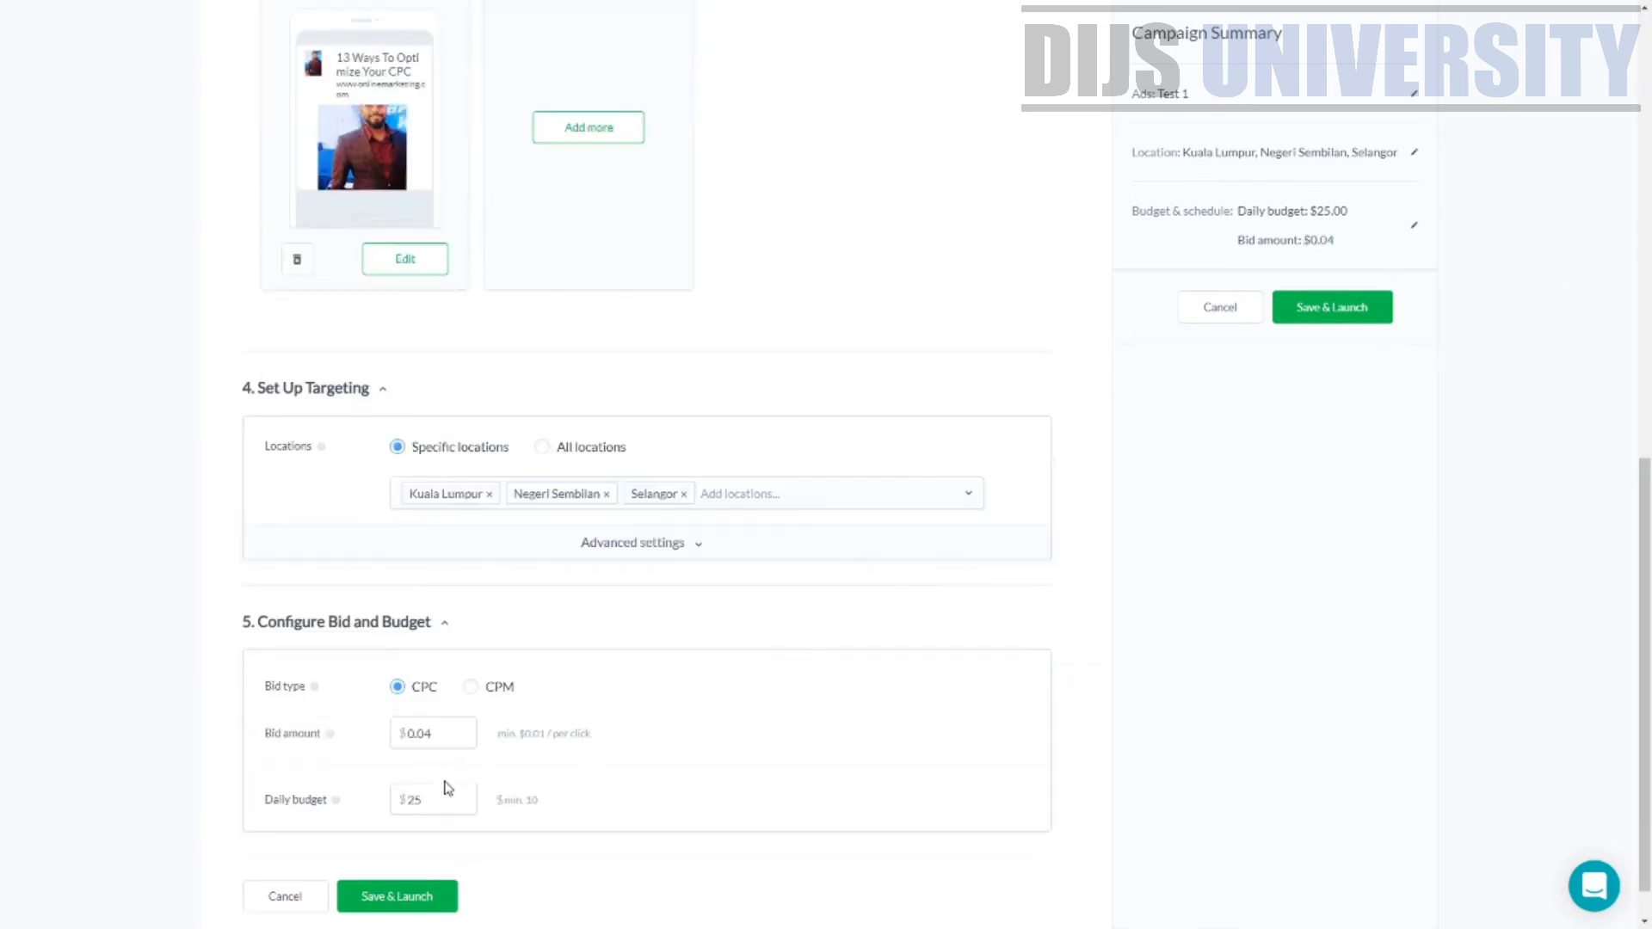
{"action": "scroll", "coordinate": [505, 726], "scroll_direction": "down", "scroll_amount": 1}
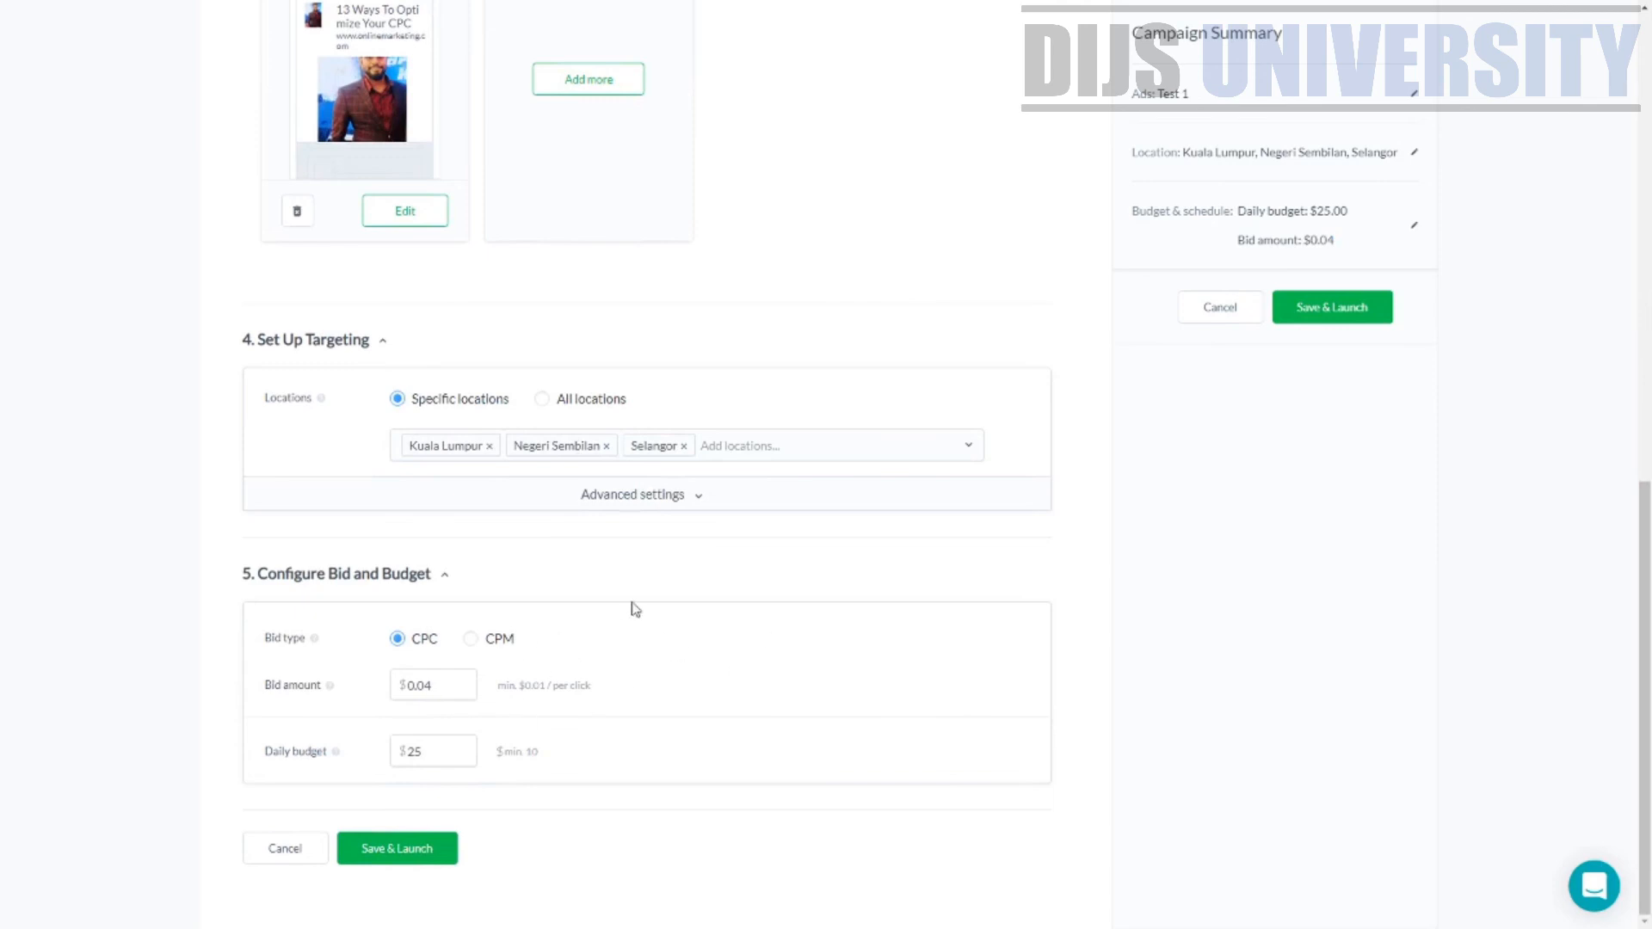
{"action": "left_click", "coordinate": [450, 694]}
{"action": "key", "text": "BackSpace"}
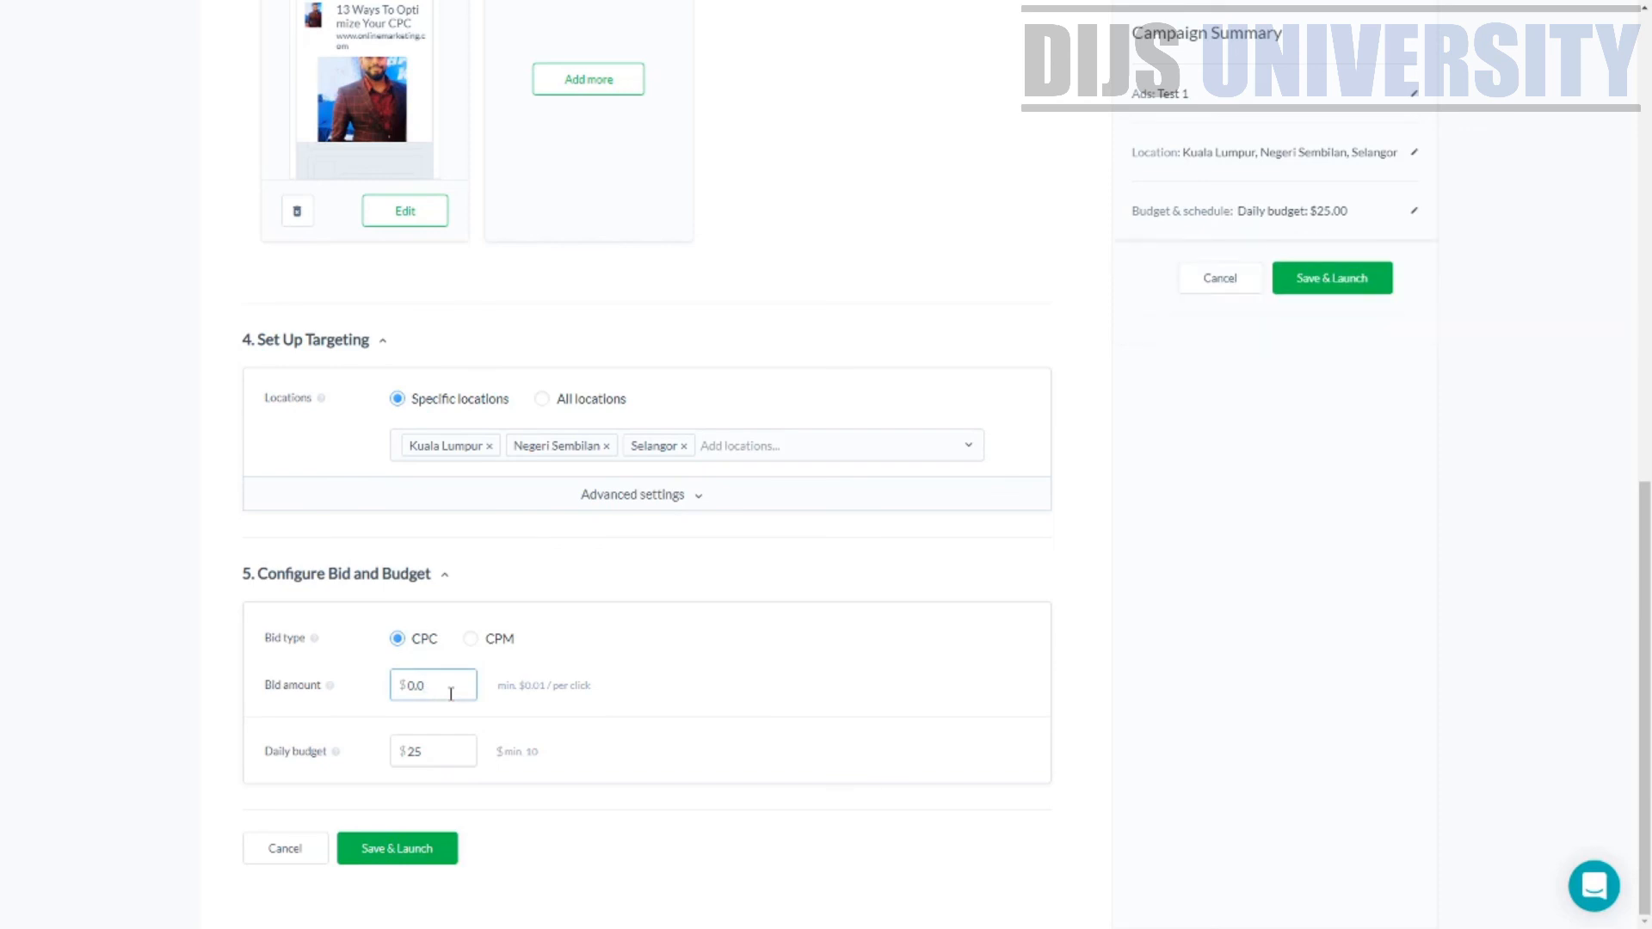
{"action": "type", "text": "2"}
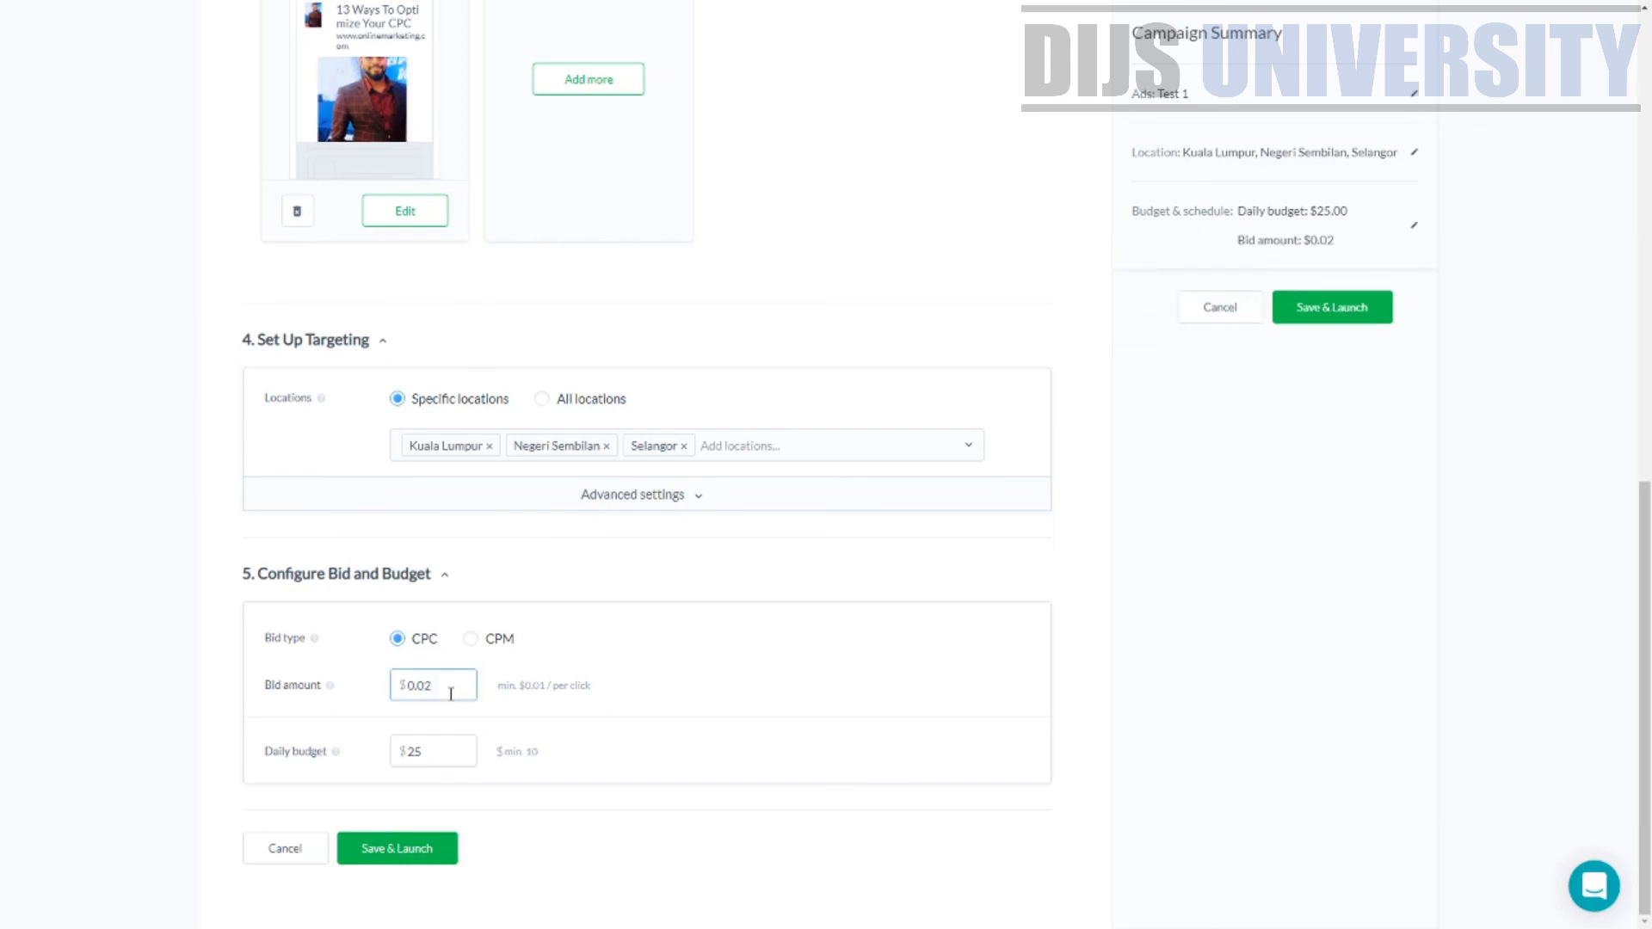
Set the campaign's daily budget to $20.
{"action": "left_click", "coordinate": [450, 762]}
{"action": "left_click_drag", "start_coordinate": [539, 751], "coordinate": [505, 752]}
{"action": "left_click", "coordinate": [437, 752]}
{"action": "key", "text": "BackSpace"}
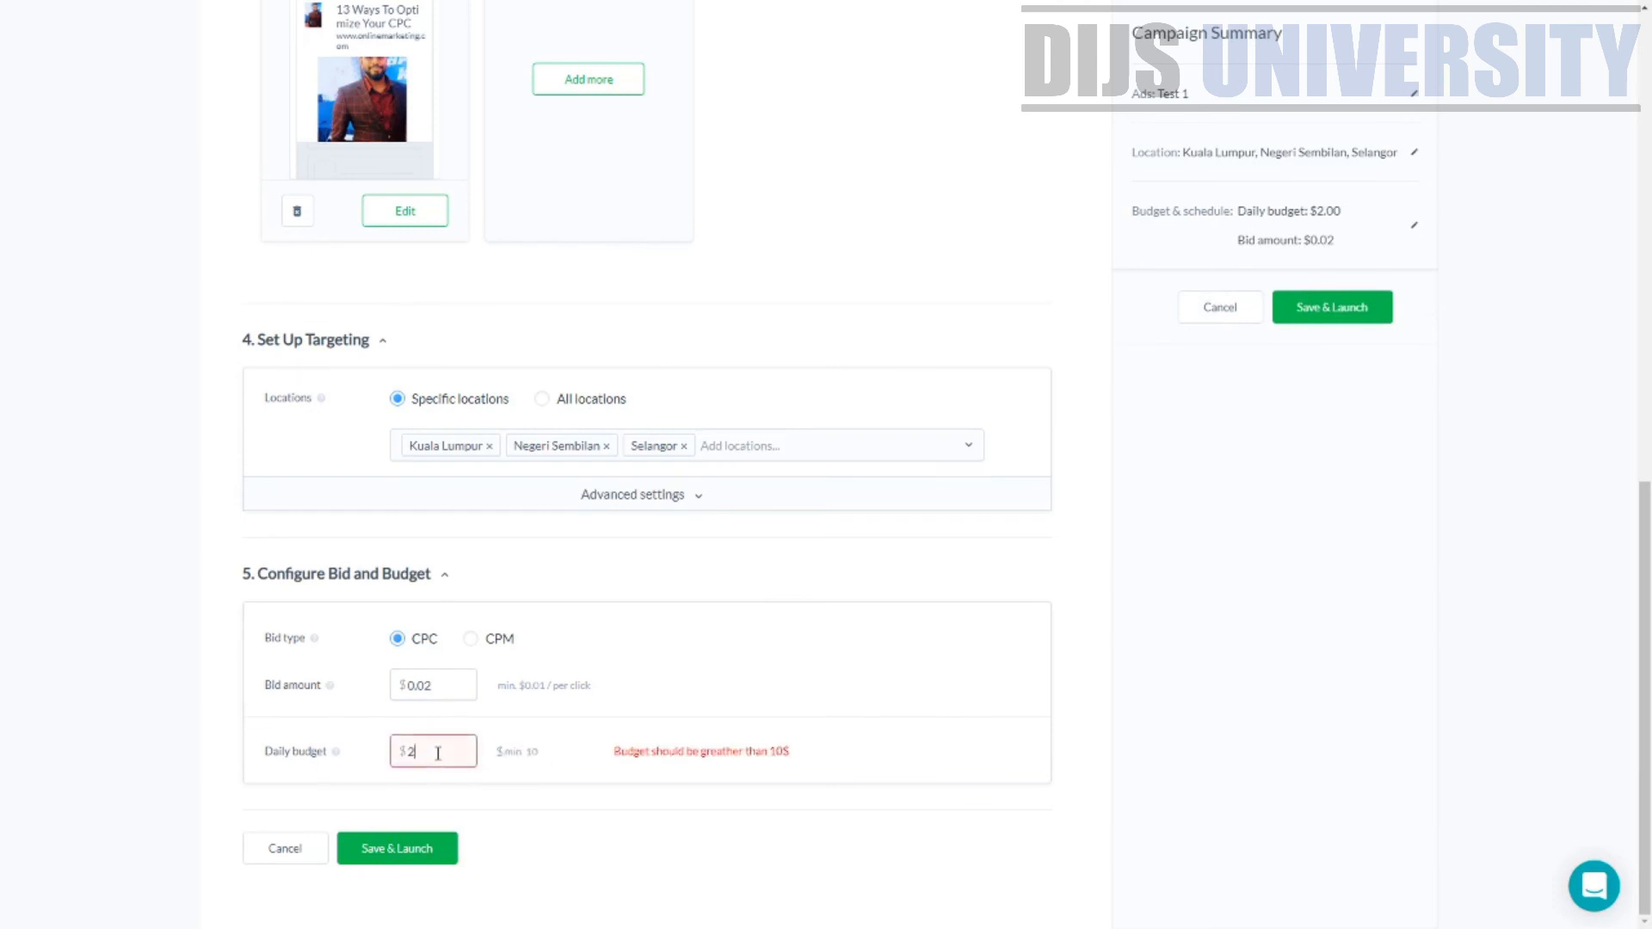
{"action": "type", "text": "0"}
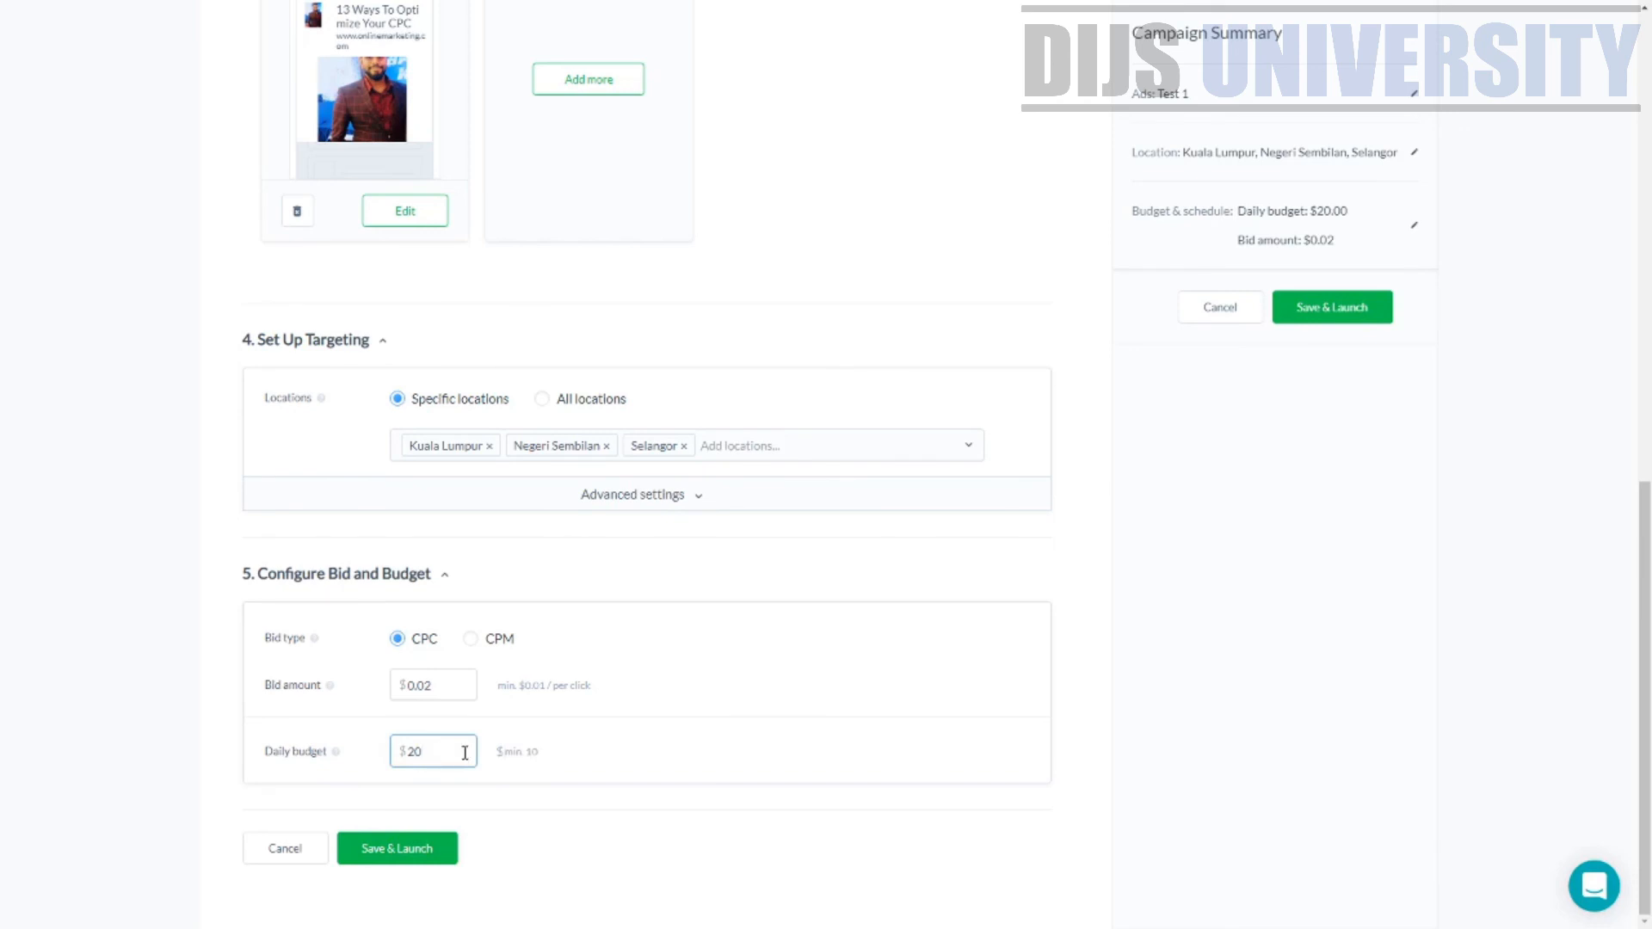
Expand the advanced targeting settings and set the carrier targeting to specific carriers.
{"action": "scroll", "coordinate": [516, 774], "scroll_direction": "up", "scroll_amount": 4}
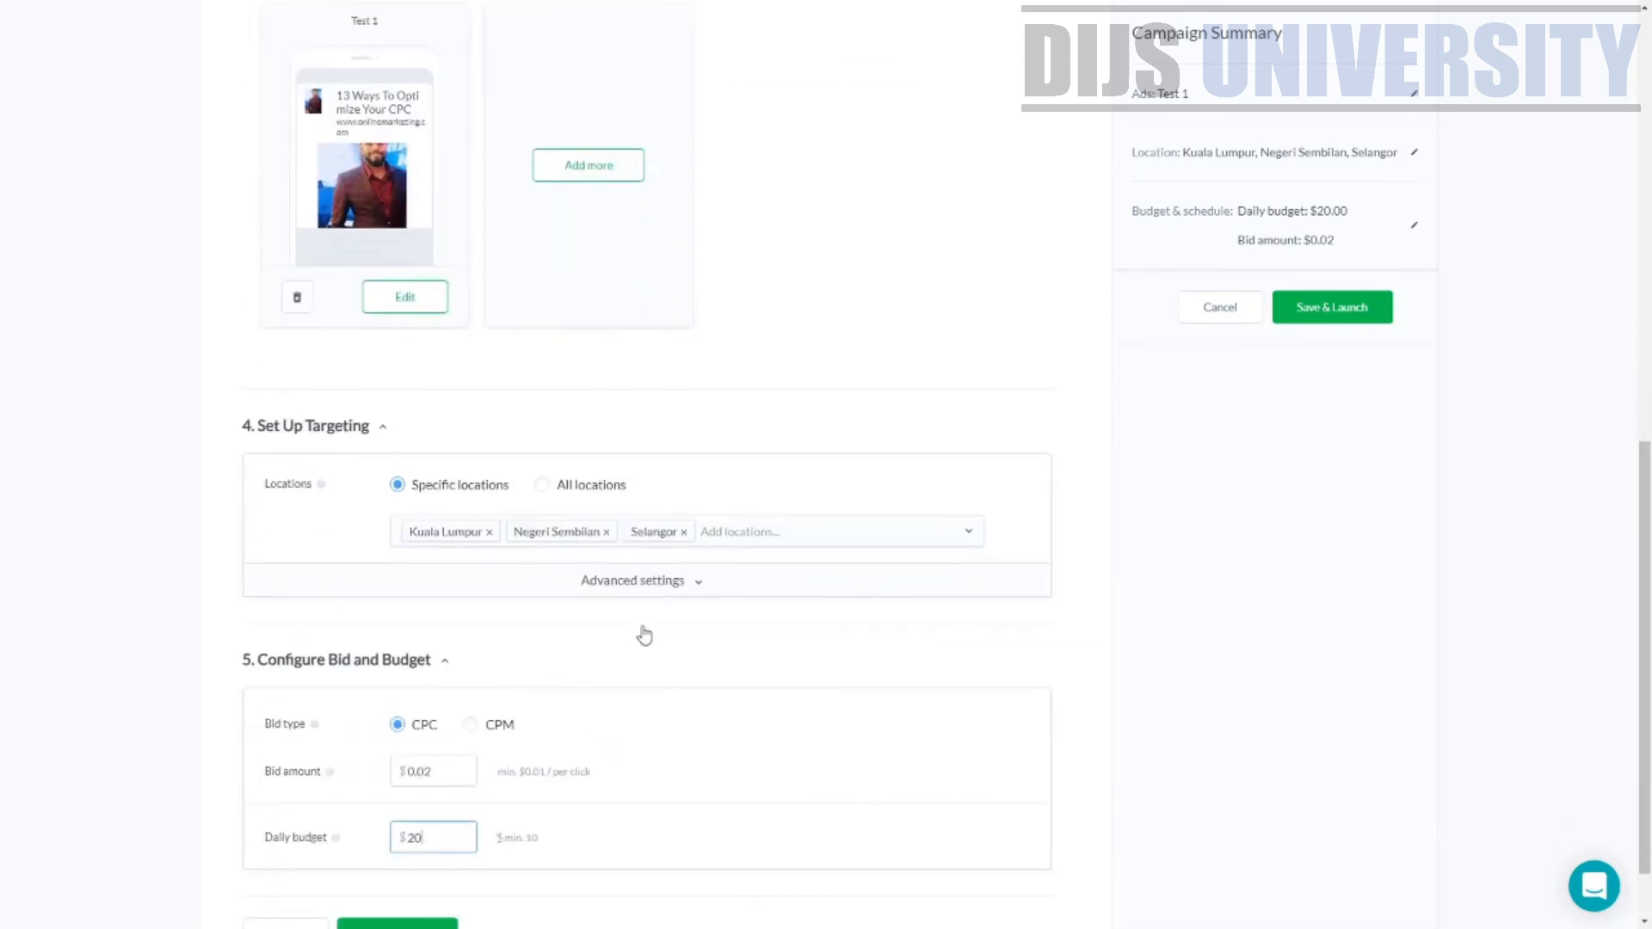
{"action": "left_click", "coordinate": [656, 582]}
{"action": "scroll", "coordinate": [783, 660], "scroll_direction": "up", "scroll_amount": 1}
{"action": "scroll", "coordinate": [783, 660], "scroll_direction": "down", "scroll_amount": 2}
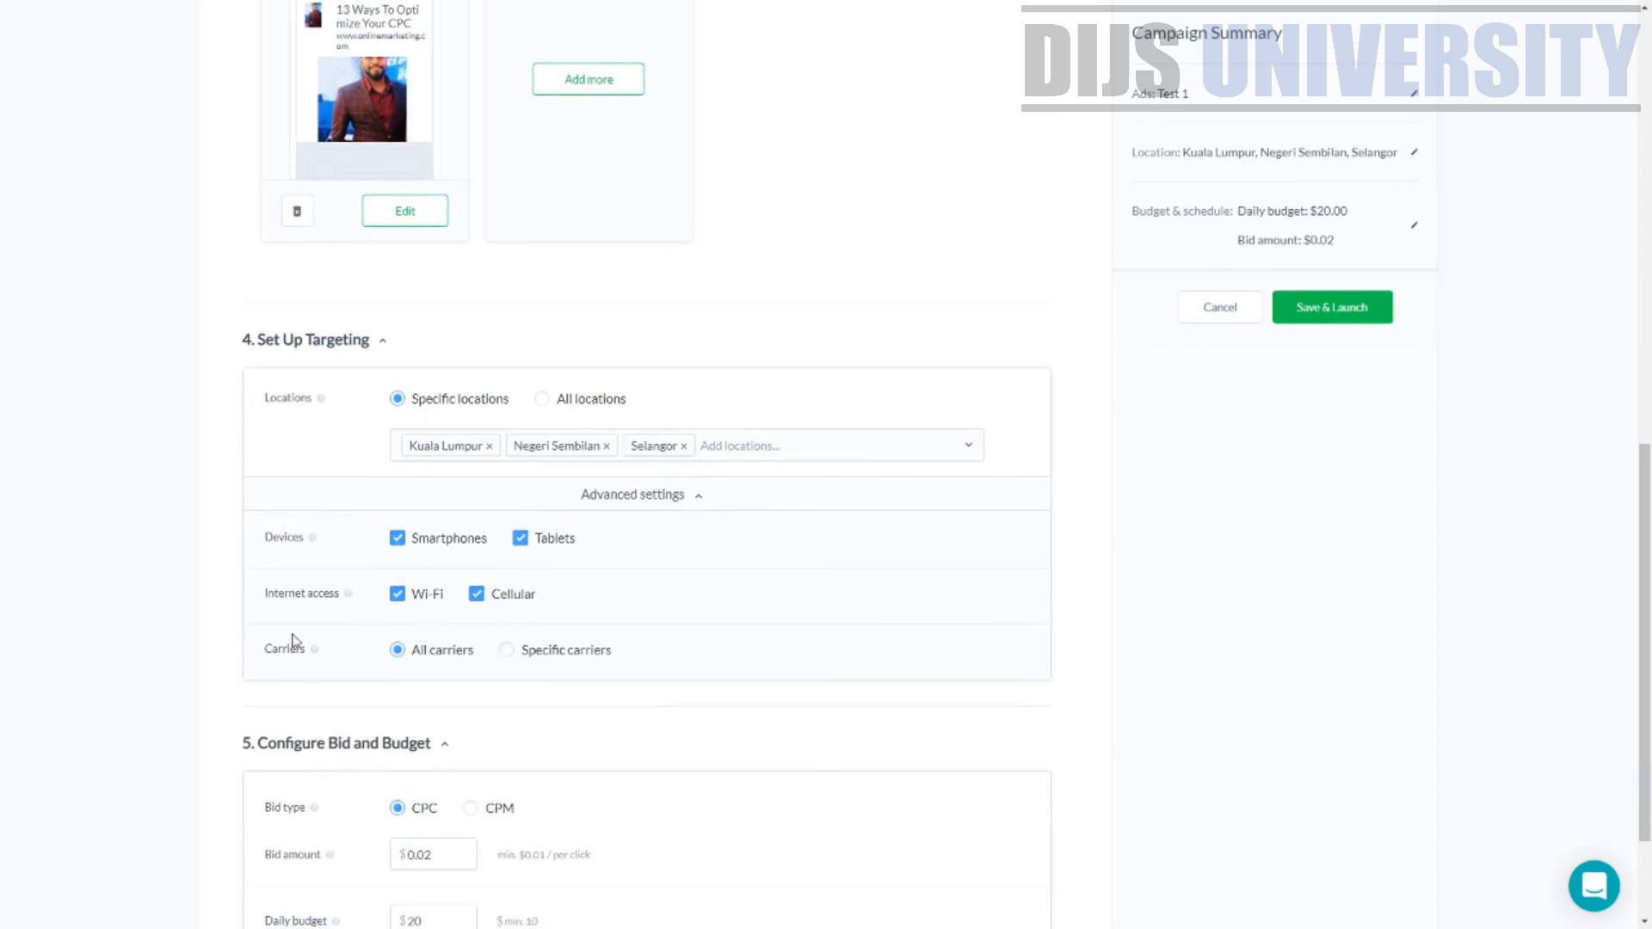
{"action": "left_click", "coordinate": [509, 654]}
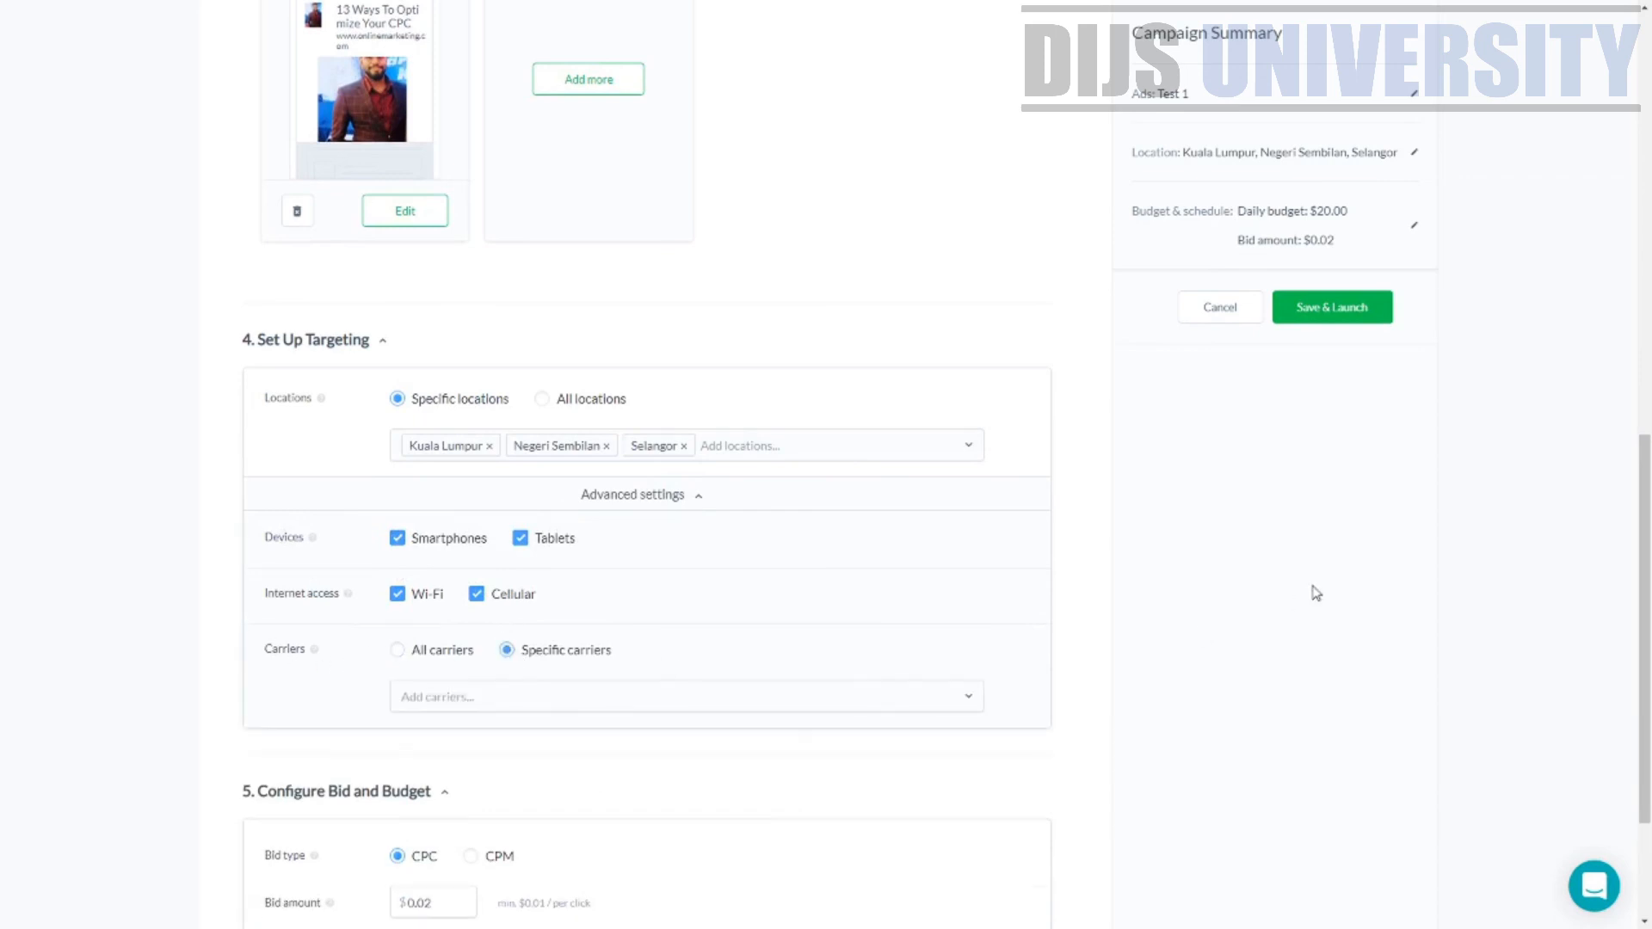
Look through the carriers offered under Malaysia and Satellite Provider.
{"action": "left_click", "coordinate": [966, 693]}
{"action": "scroll", "coordinate": [701, 719], "scroll_direction": "down", "scroll_amount": 2}
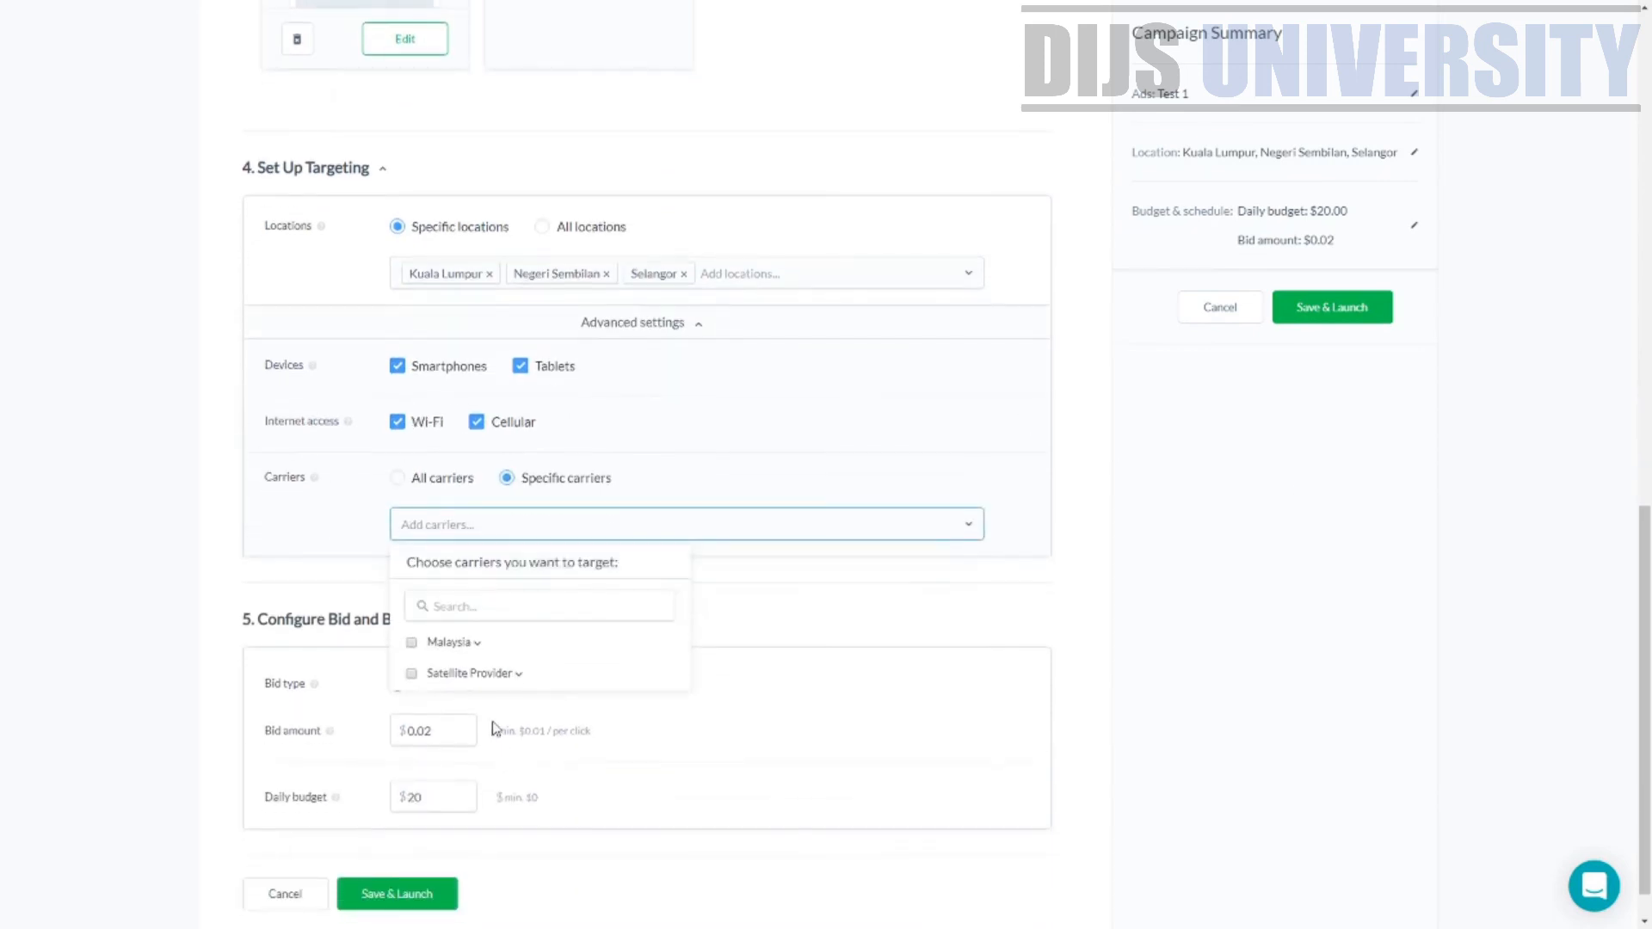
{"action": "left_click", "coordinate": [475, 643]}
{"action": "scroll", "coordinate": [553, 656], "scroll_direction": "down", "scroll_amount": 3}
{"action": "scroll", "coordinate": [553, 680], "scroll_direction": "down", "scroll_amount": 2}
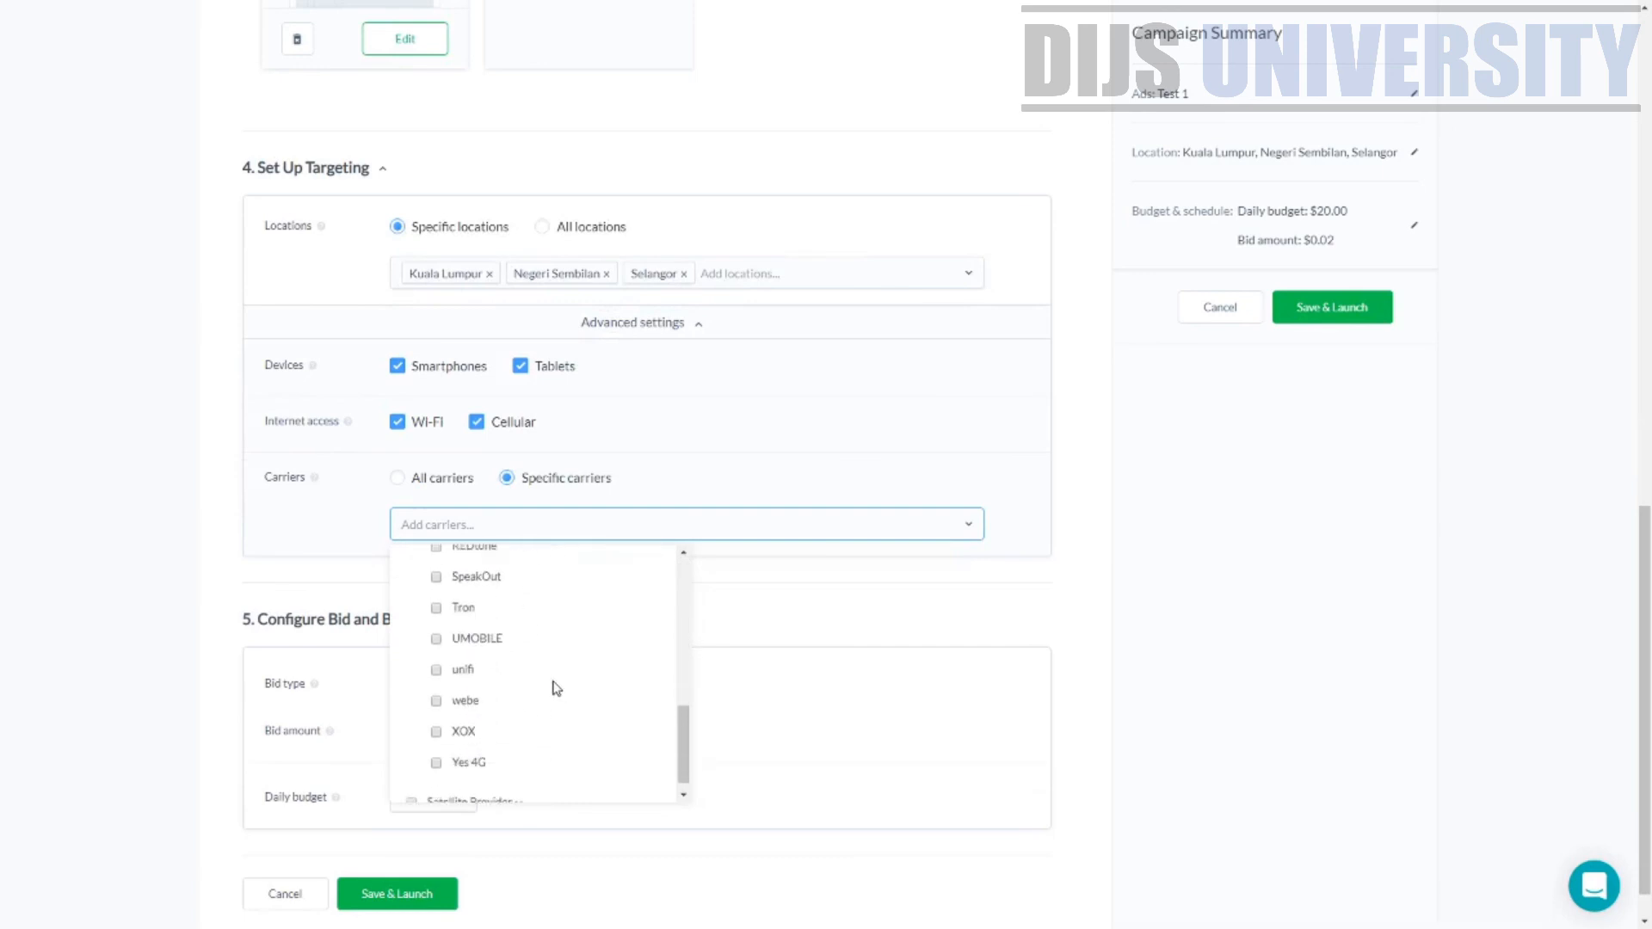
{"action": "scroll", "coordinate": [516, 688], "scroll_direction": "up", "scroll_amount": 6}
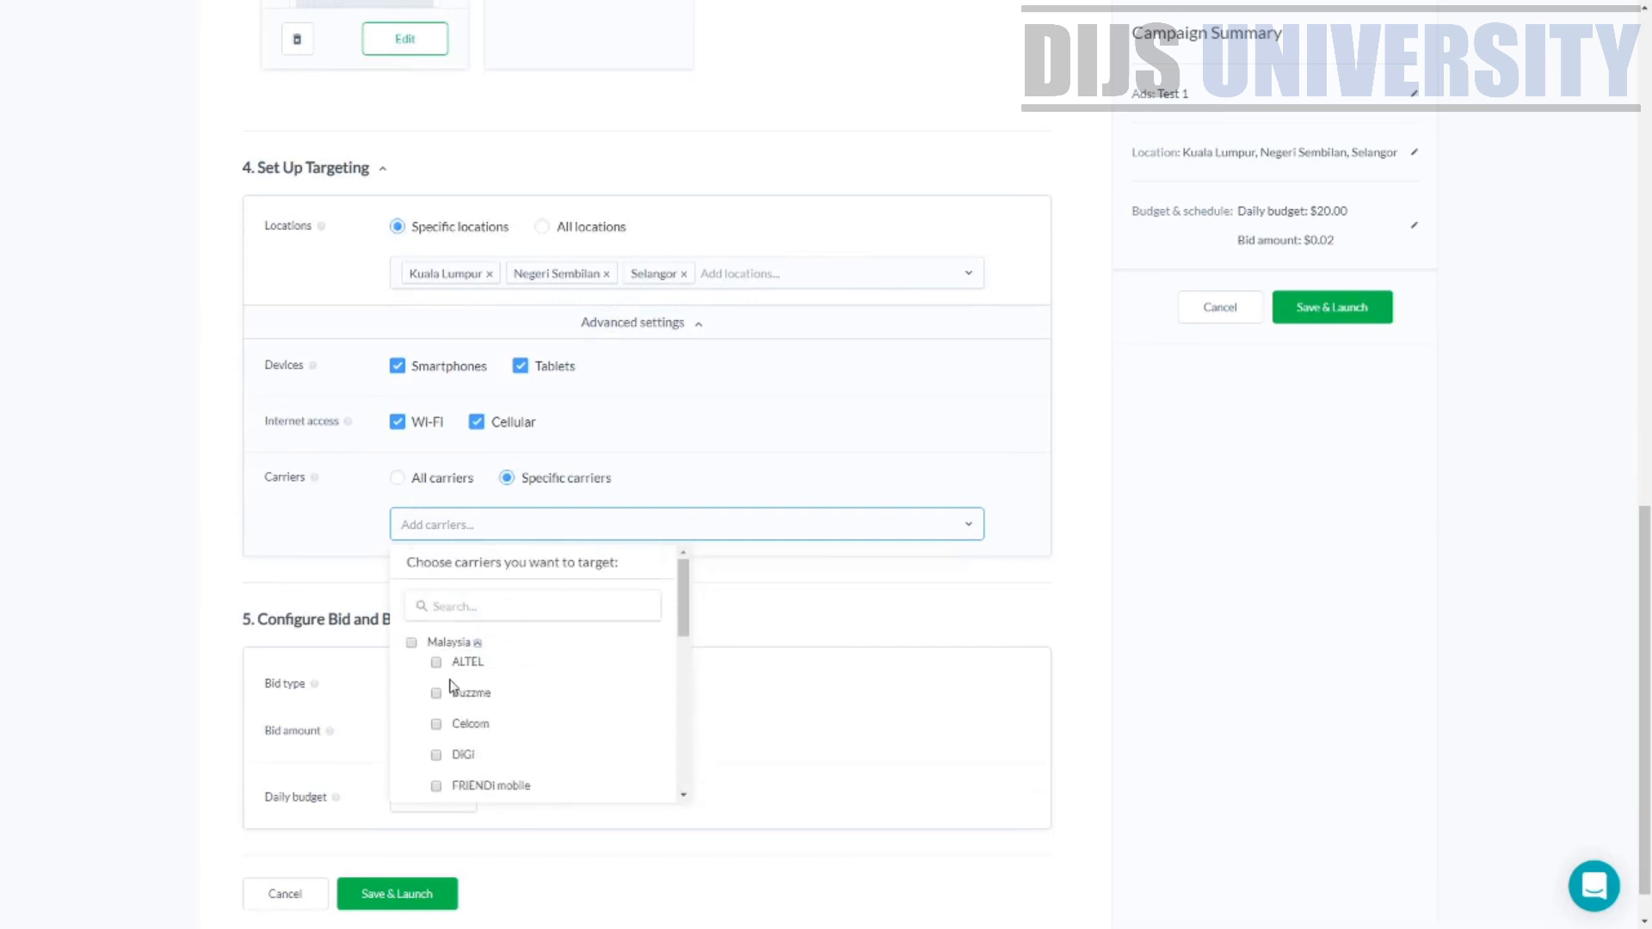
{"action": "left_click", "coordinate": [477, 643]}
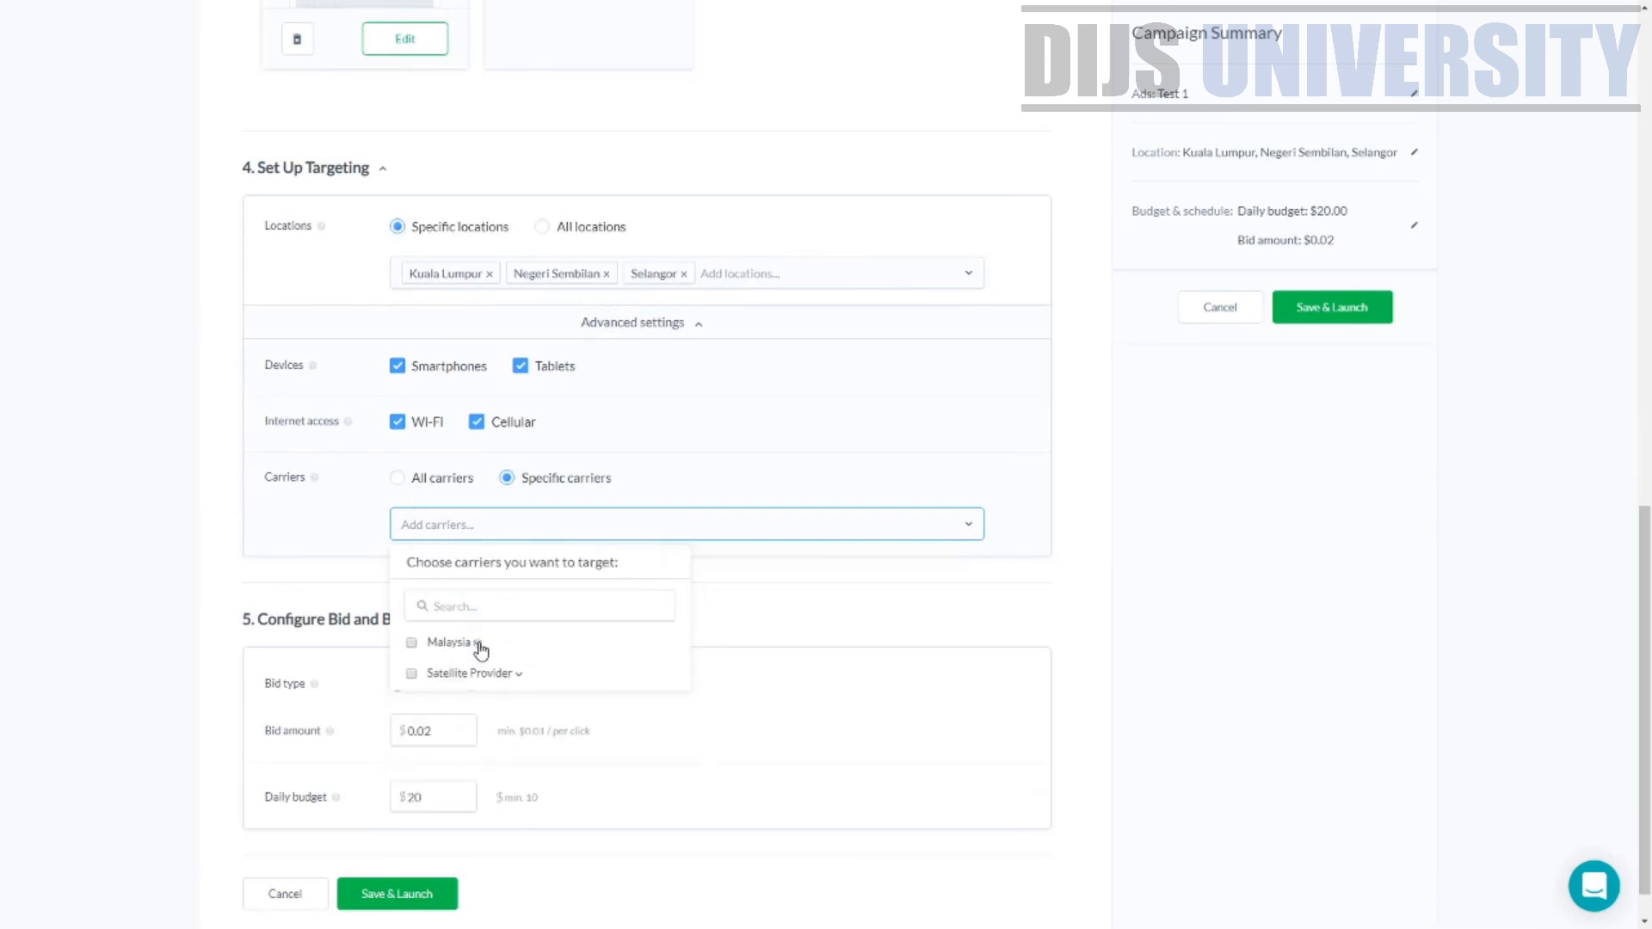
{"action": "left_click", "coordinate": [519, 675]}
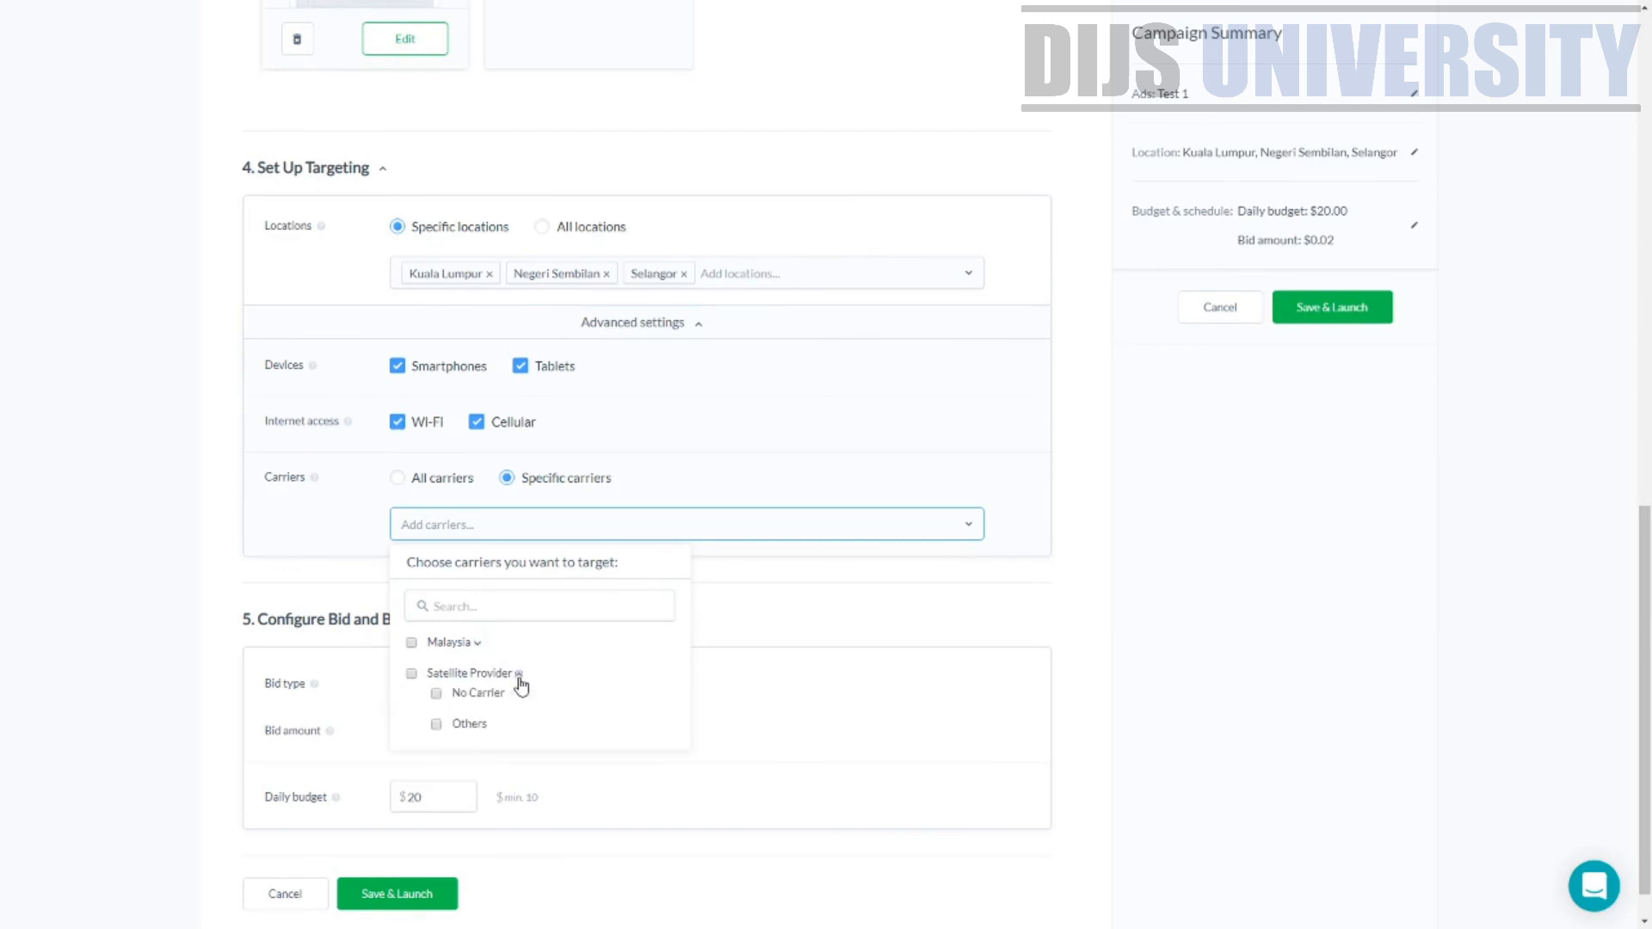
{"action": "left_click", "coordinate": [519, 674]}
Close the carrier list without choosing a carrier, and save and launch the Test campaign.
{"action": "scroll", "coordinate": [1607, 645], "scroll_direction": "up", "scroll_amount": 4}
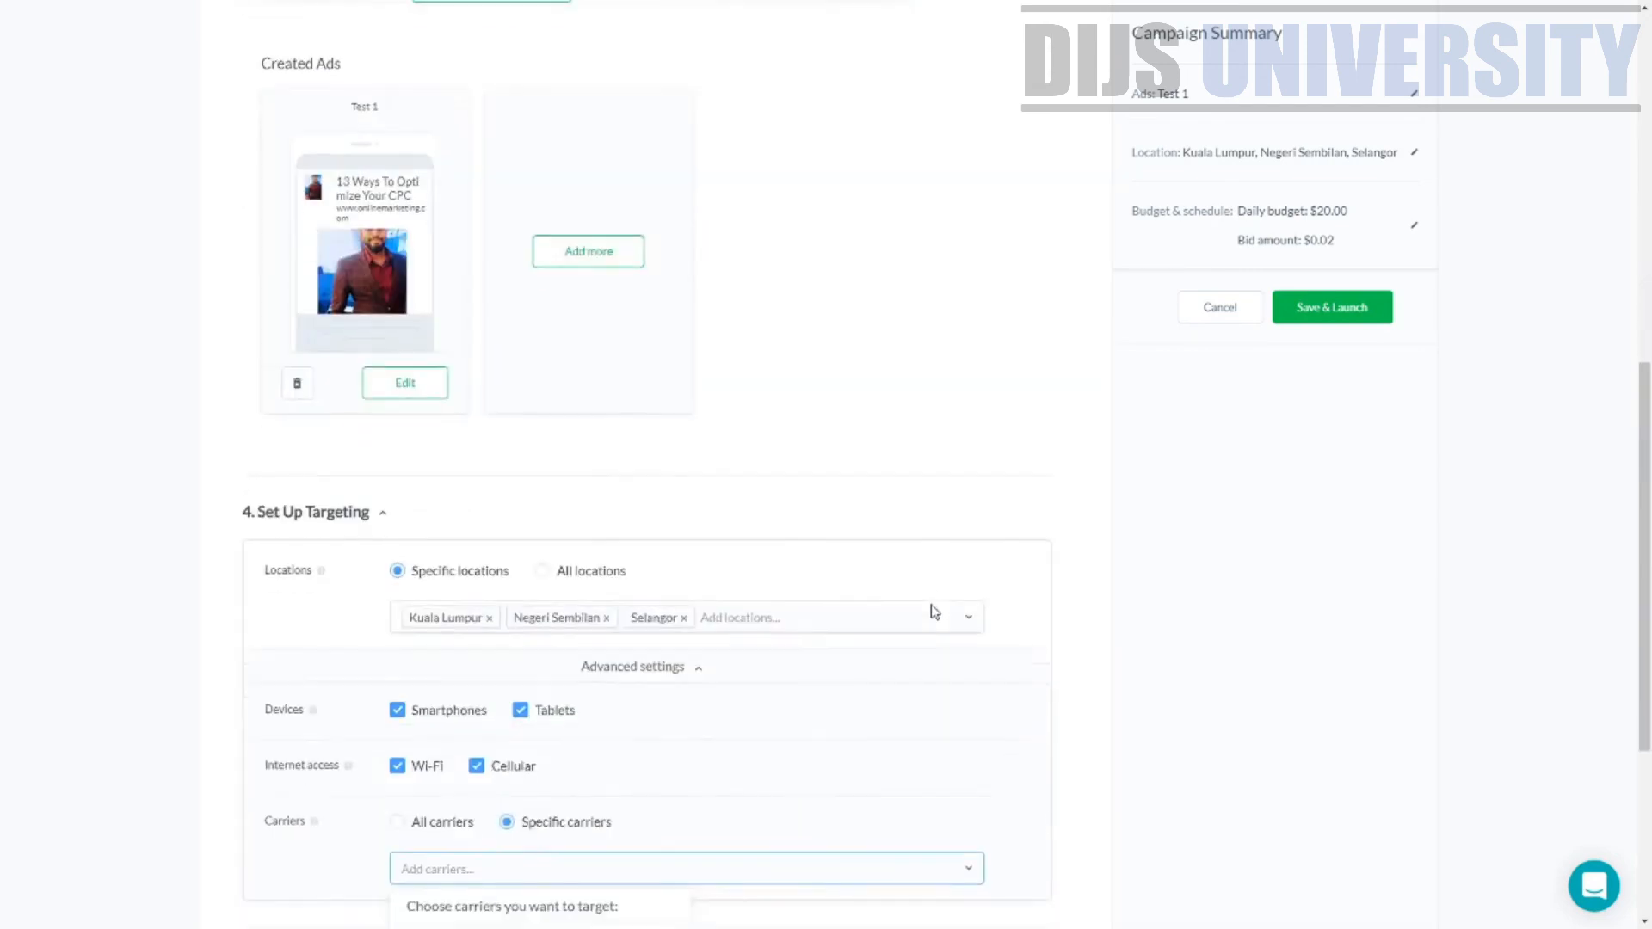
{"action": "scroll", "coordinate": [933, 611], "scroll_direction": "down", "scroll_amount": 5}
{"action": "scroll", "coordinate": [918, 591], "scroll_direction": "up", "scroll_amount": 14}
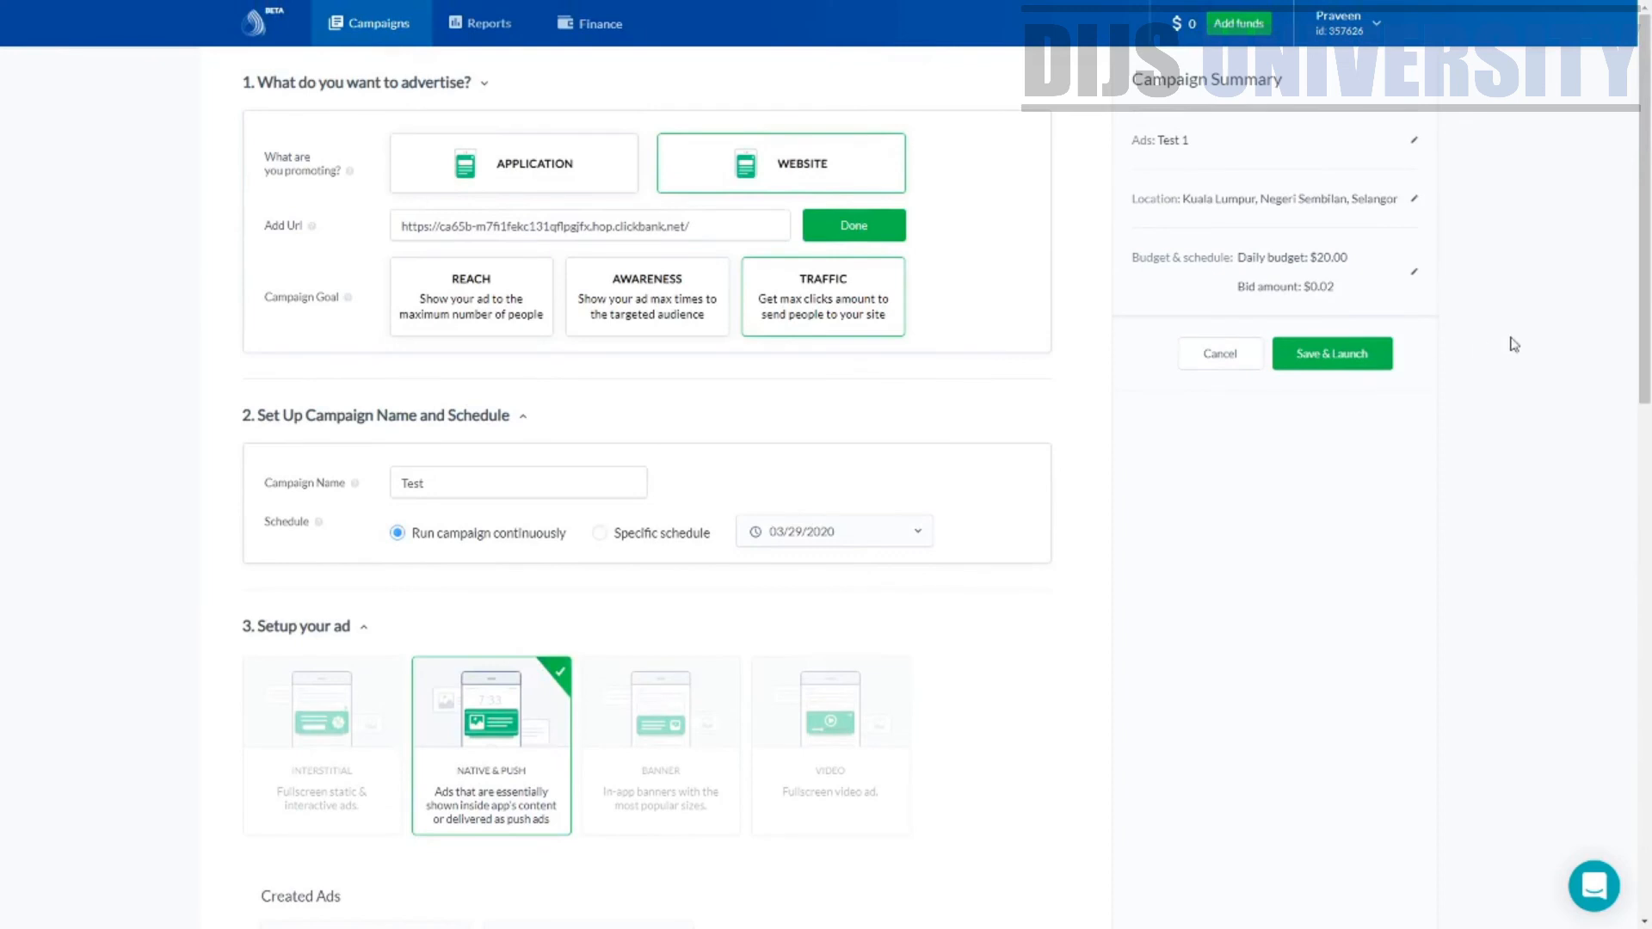
{"action": "left_click_drag", "start_coordinate": [1645, 258], "coordinate": [1647, 710]}
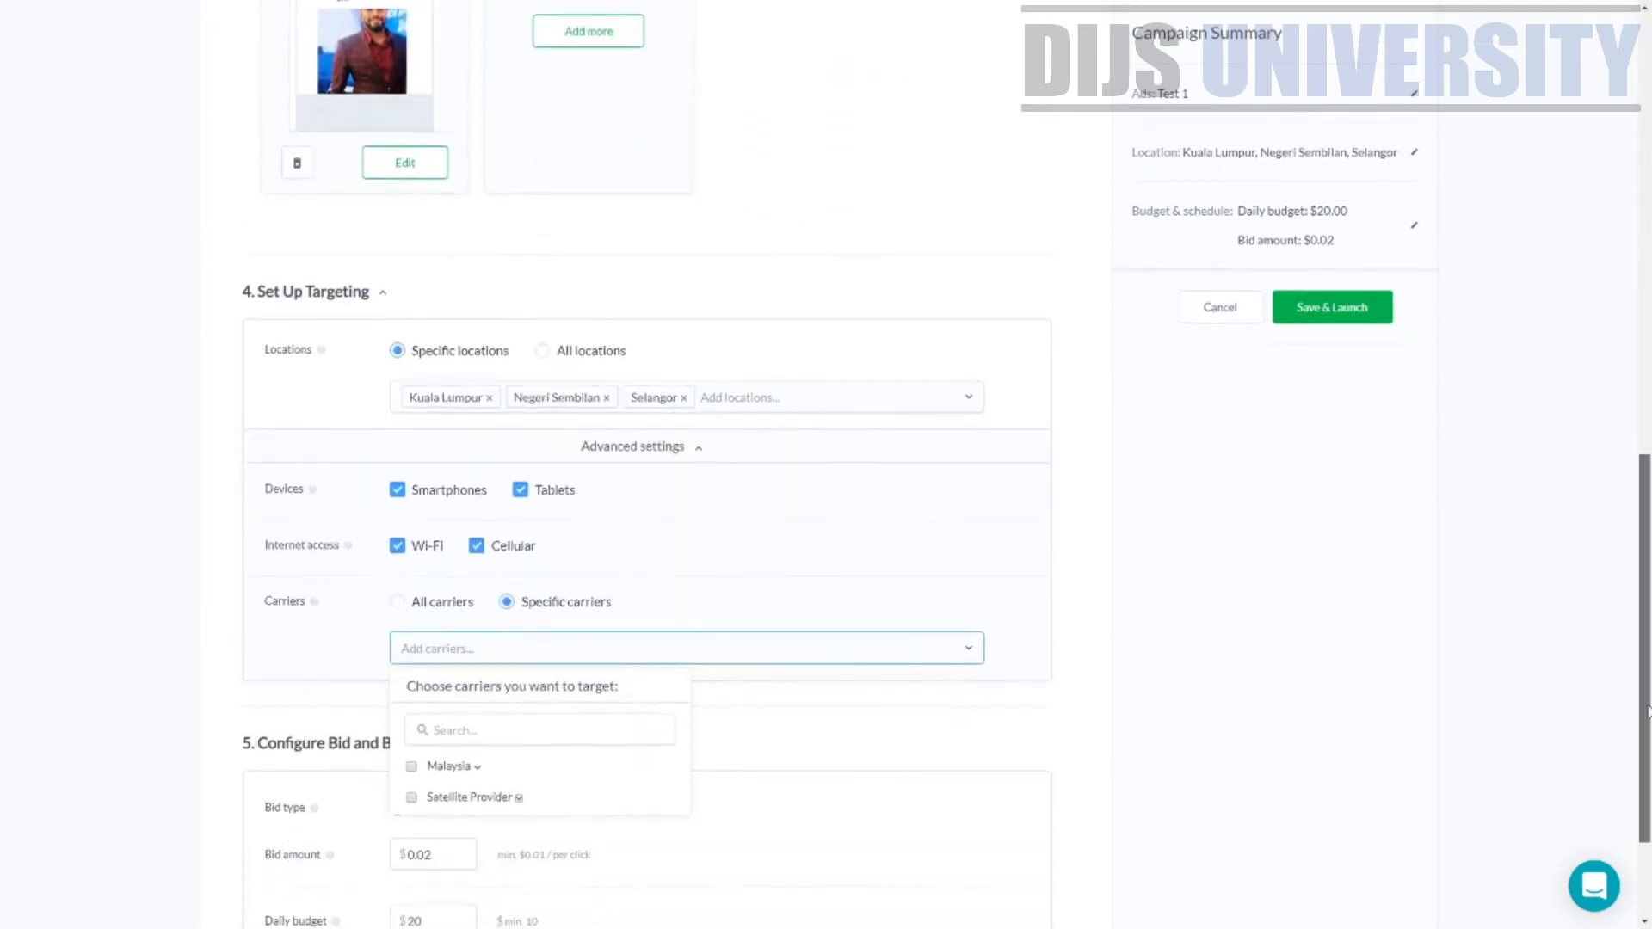
{"action": "scroll", "coordinate": [955, 659], "scroll_direction": "down", "scroll_amount": 1}
{"action": "left_click", "coordinate": [927, 613]}
{"action": "scroll", "coordinate": [870, 859], "scroll_direction": "down", "scroll_amount": 1}
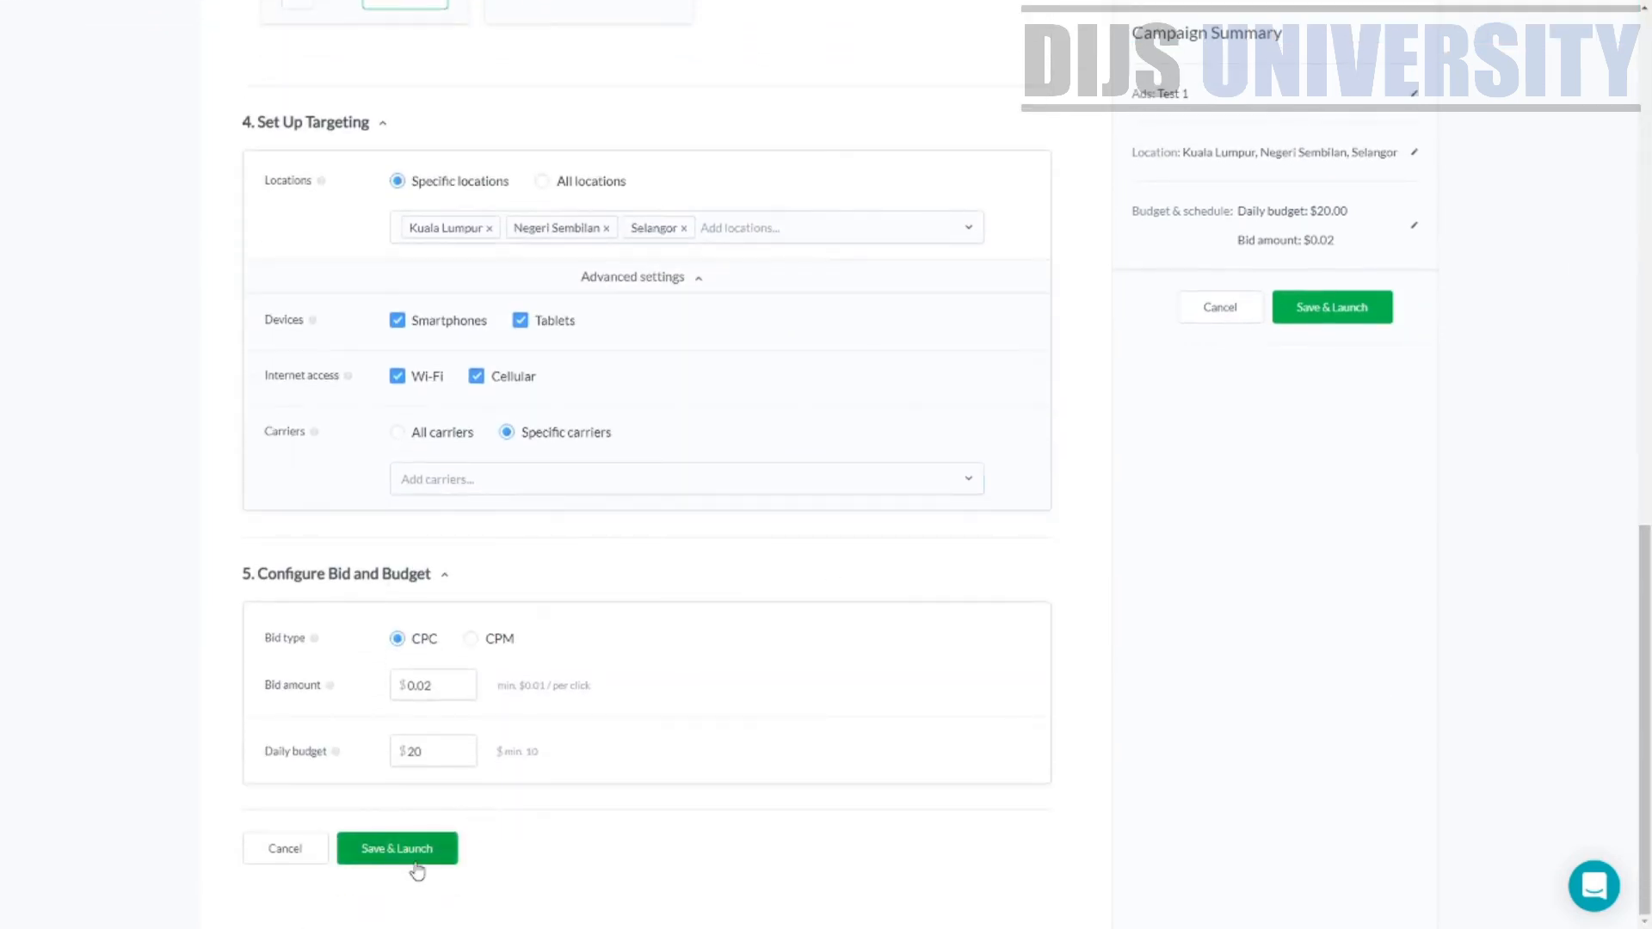
{"action": "left_click", "coordinate": [414, 865]}
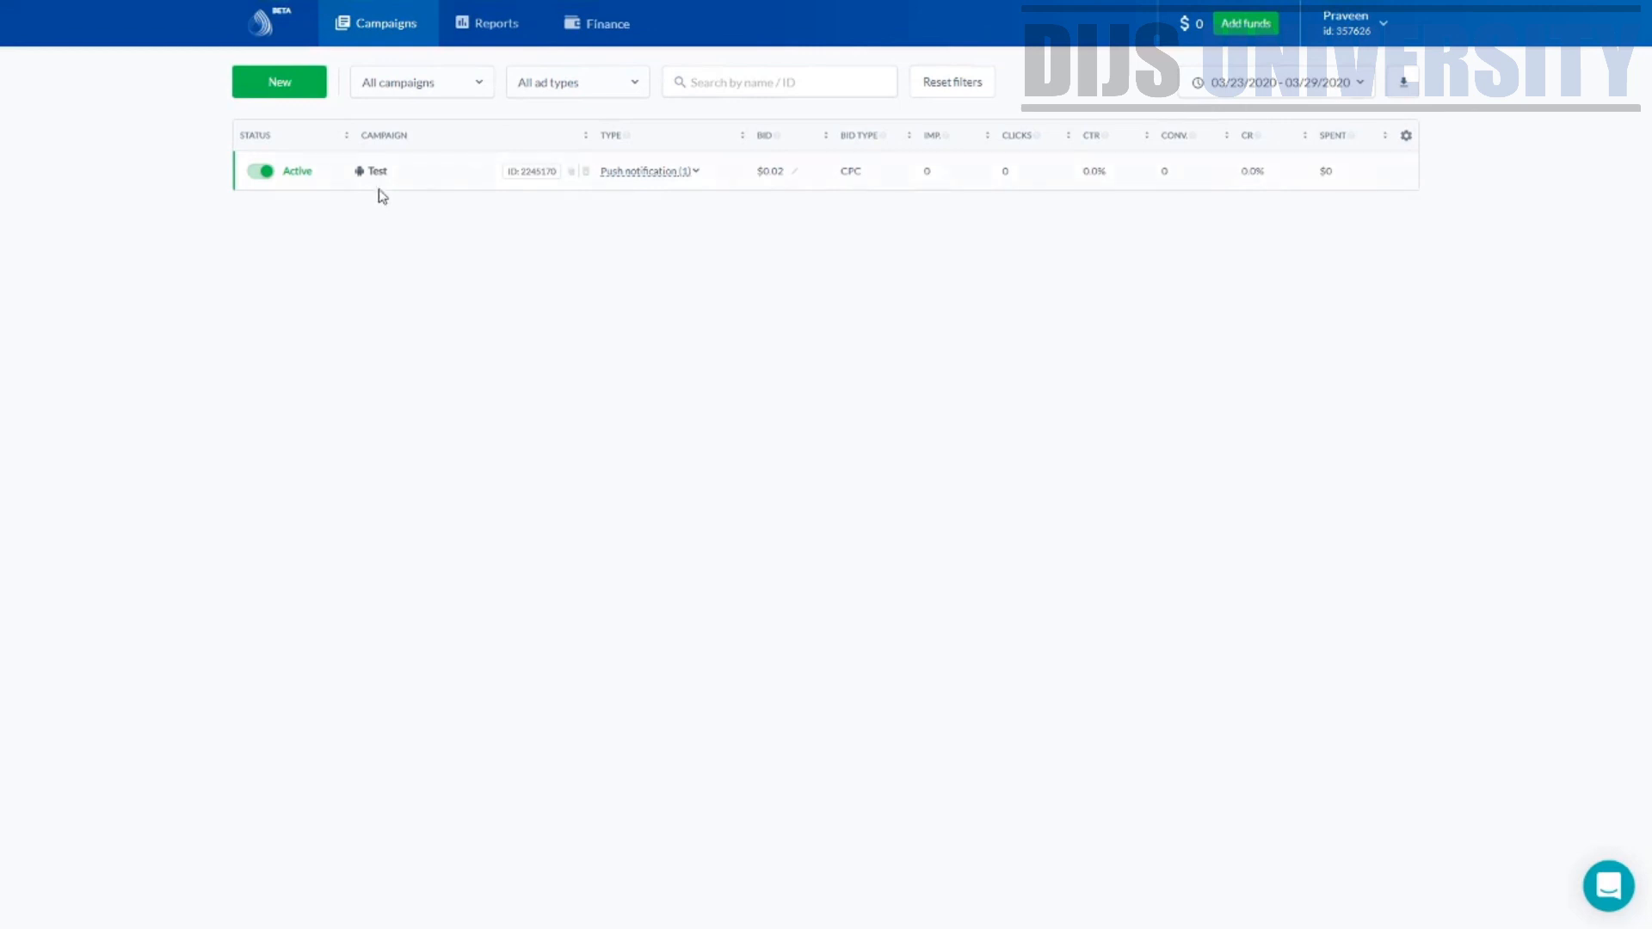
Open the Test campaign, review its targeting, bid and budget settings, and leave the editor without saving.
{"action": "left_click", "coordinate": [378, 172]}
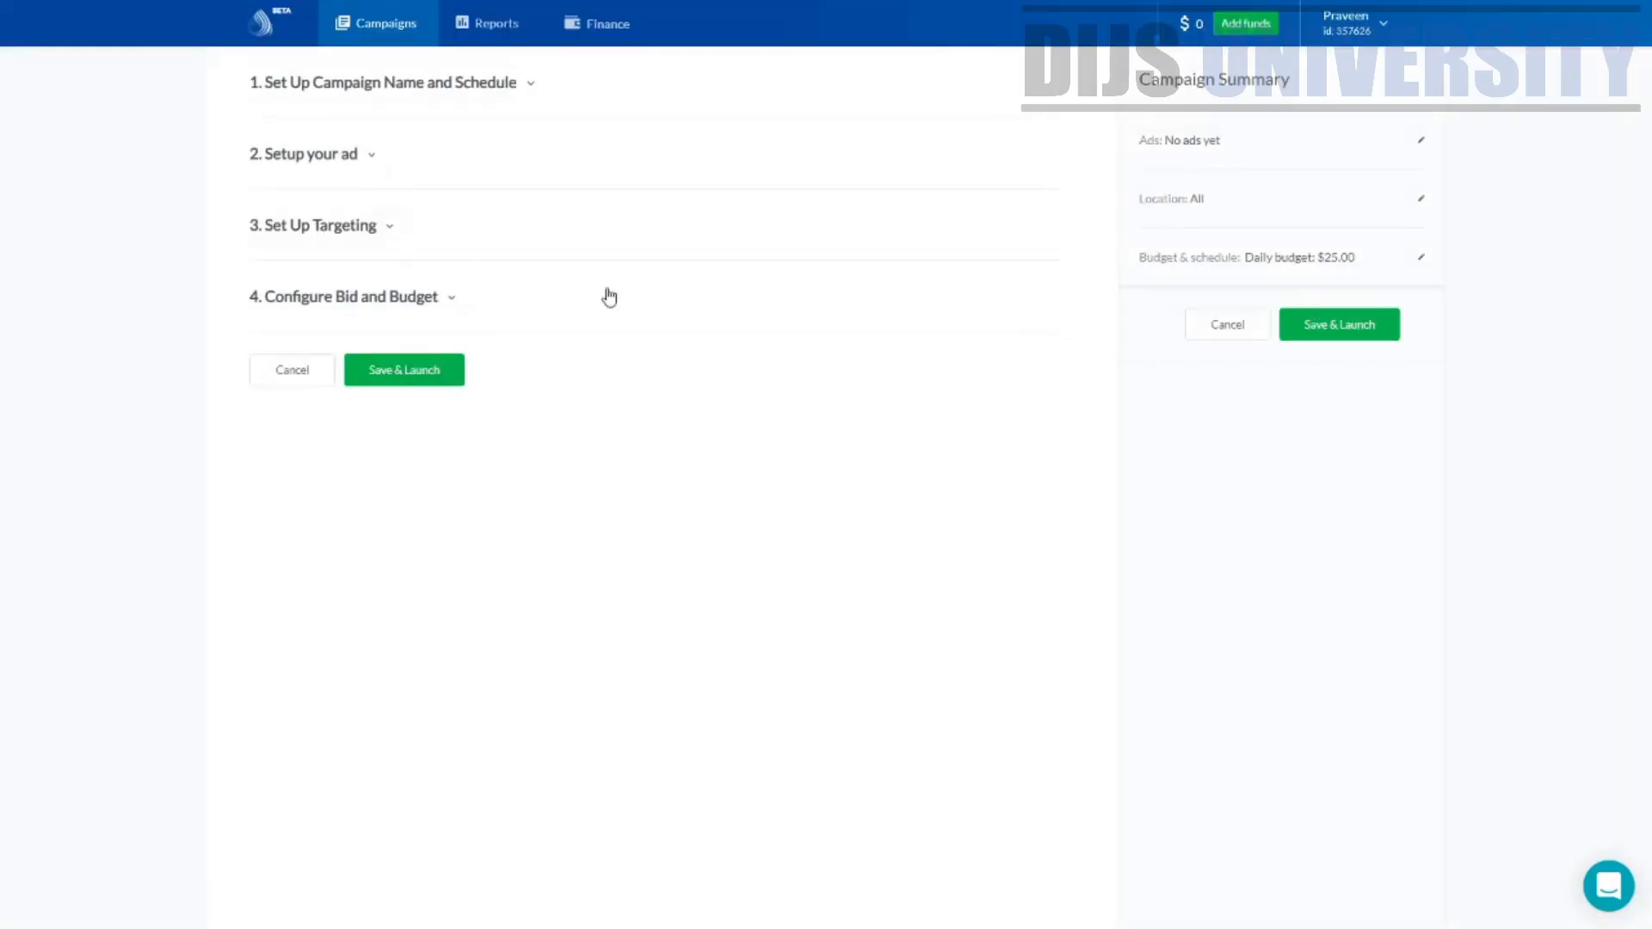
{"action": "scroll", "coordinate": [890, 310], "scroll_direction": "down", "scroll_amount": 7}
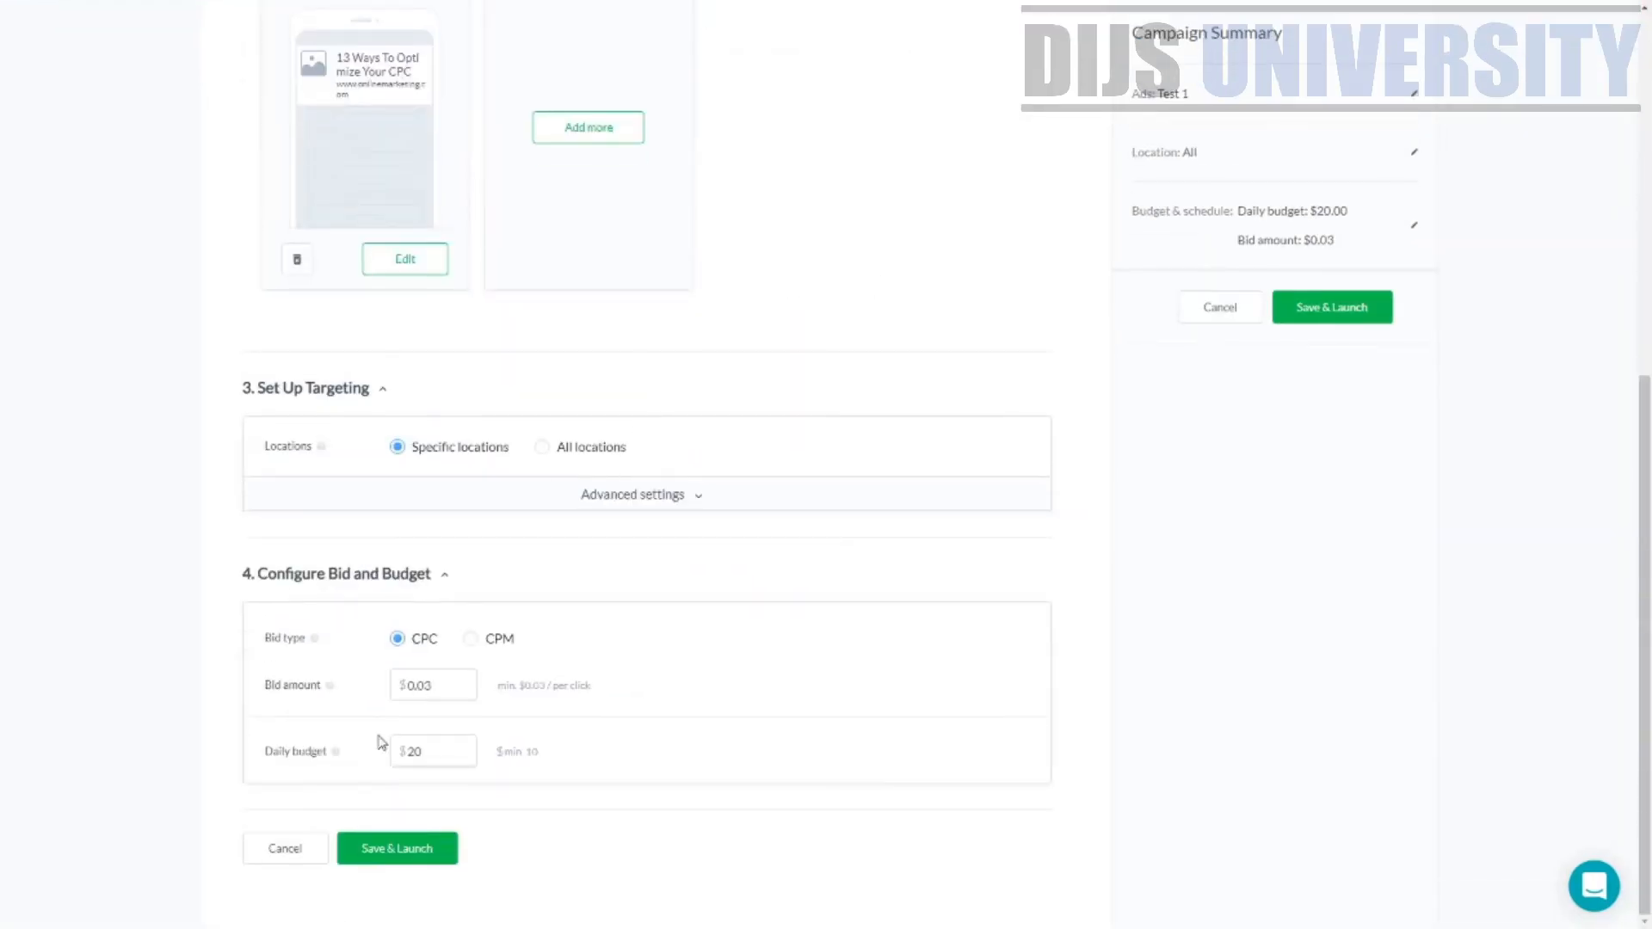
{"action": "left_click", "coordinate": [291, 850]}
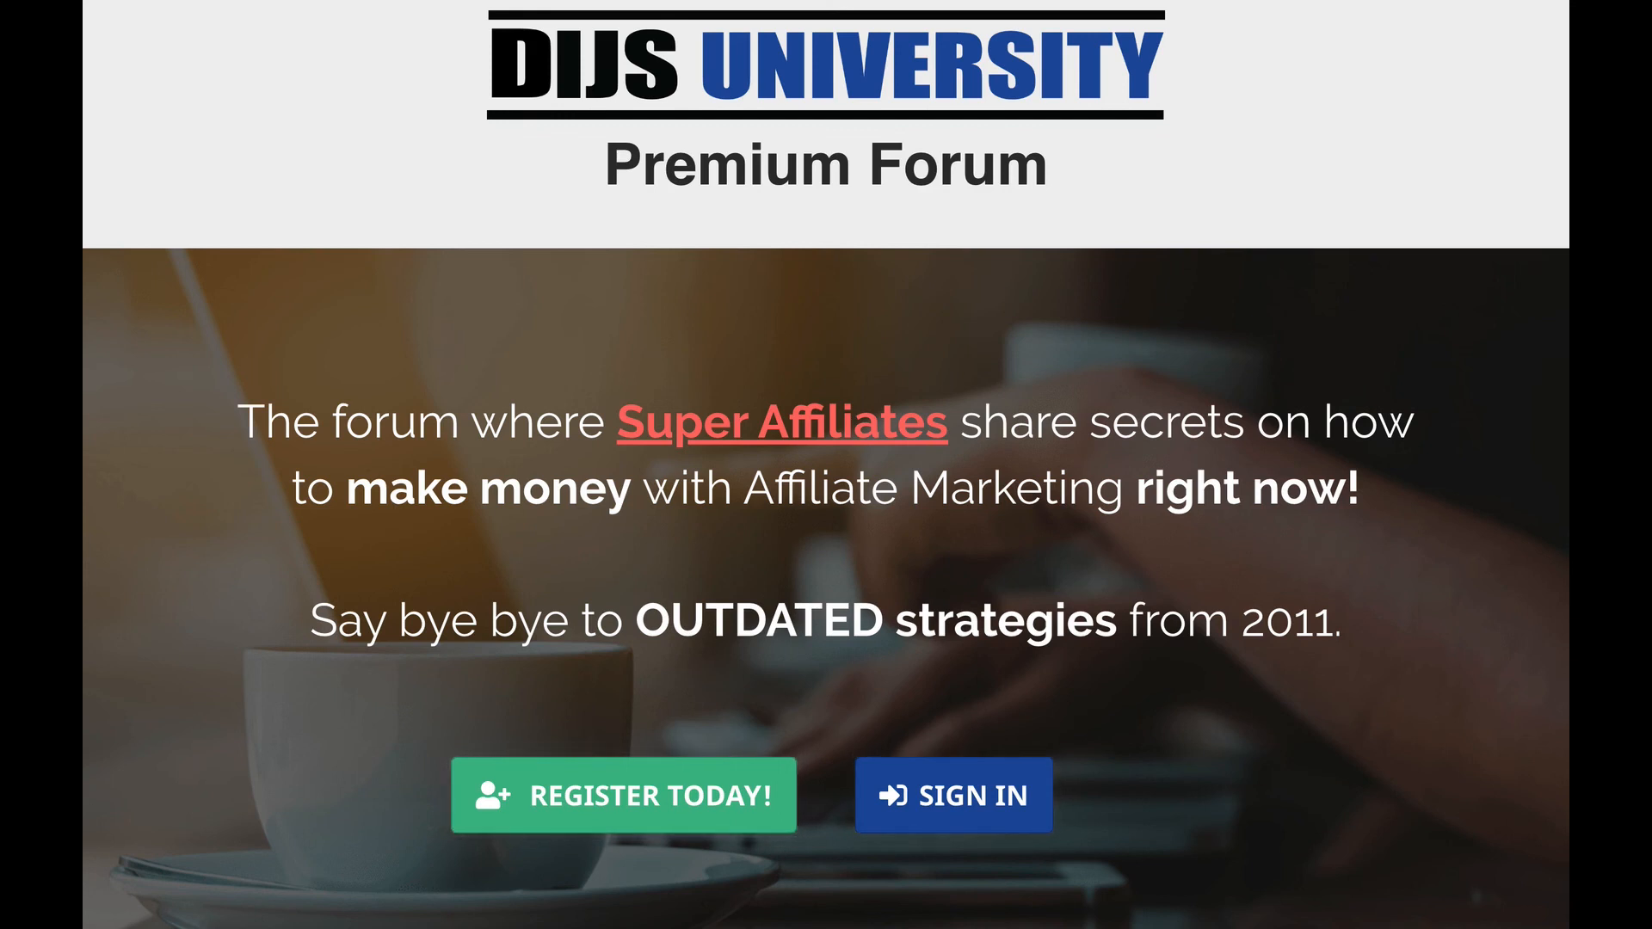
{"action": "scroll", "coordinate": [826, 490], "scroll_direction": "down", "scroll_amount": 6}
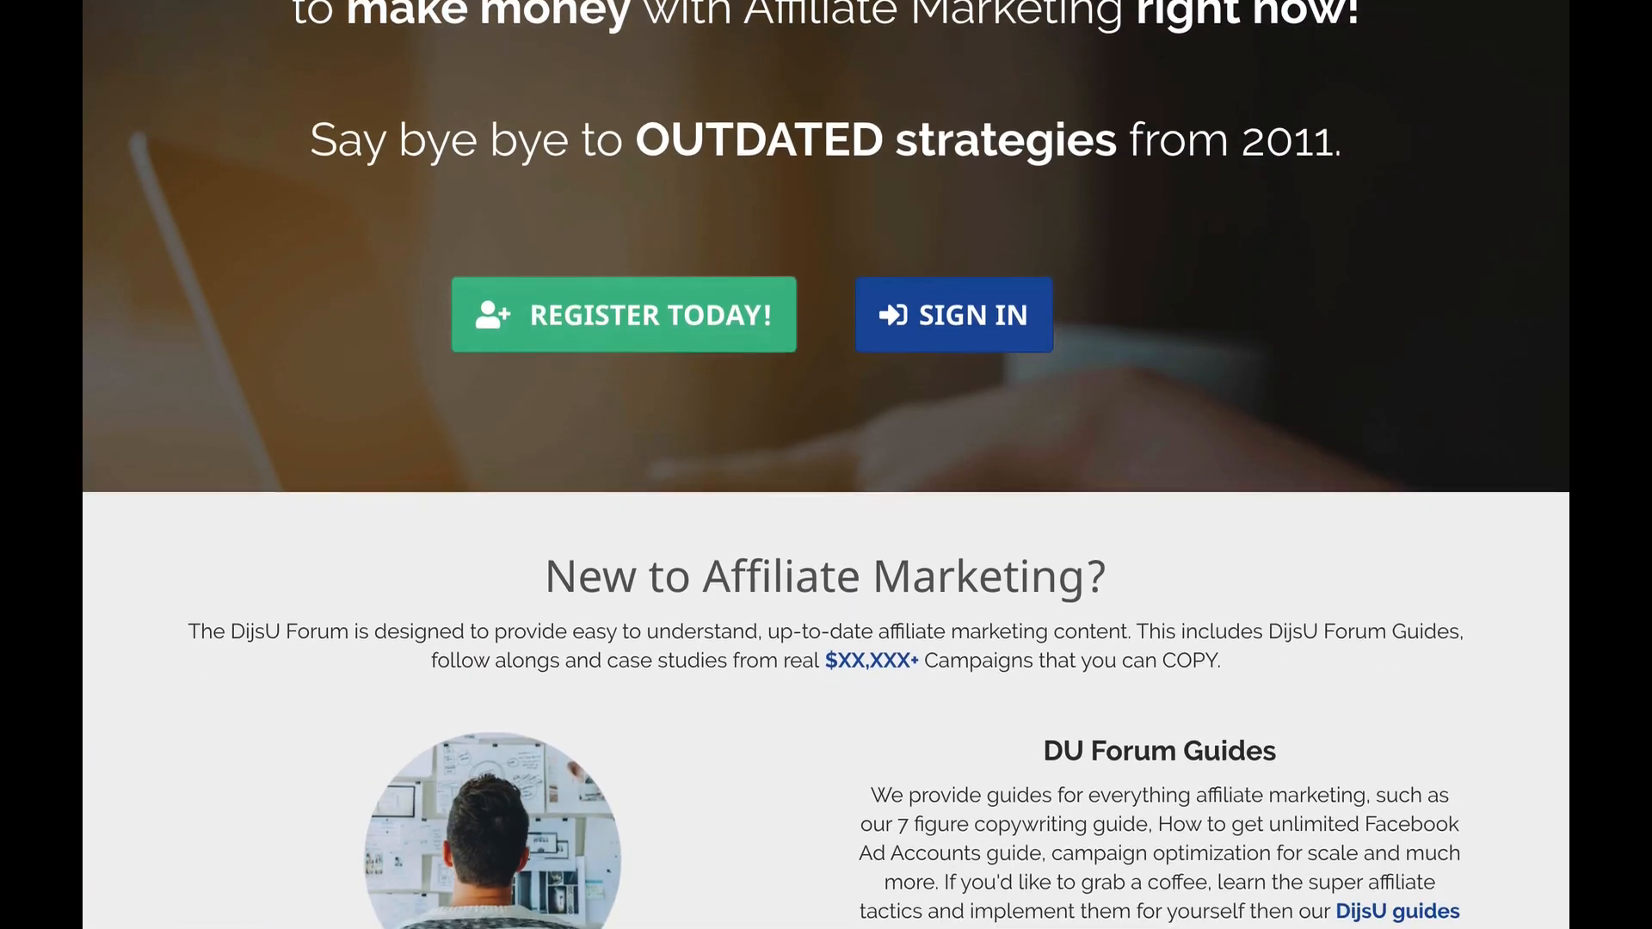
{"action": "scroll", "coordinate": [826, 490], "scroll_direction": "down", "scroll_amount": 7}
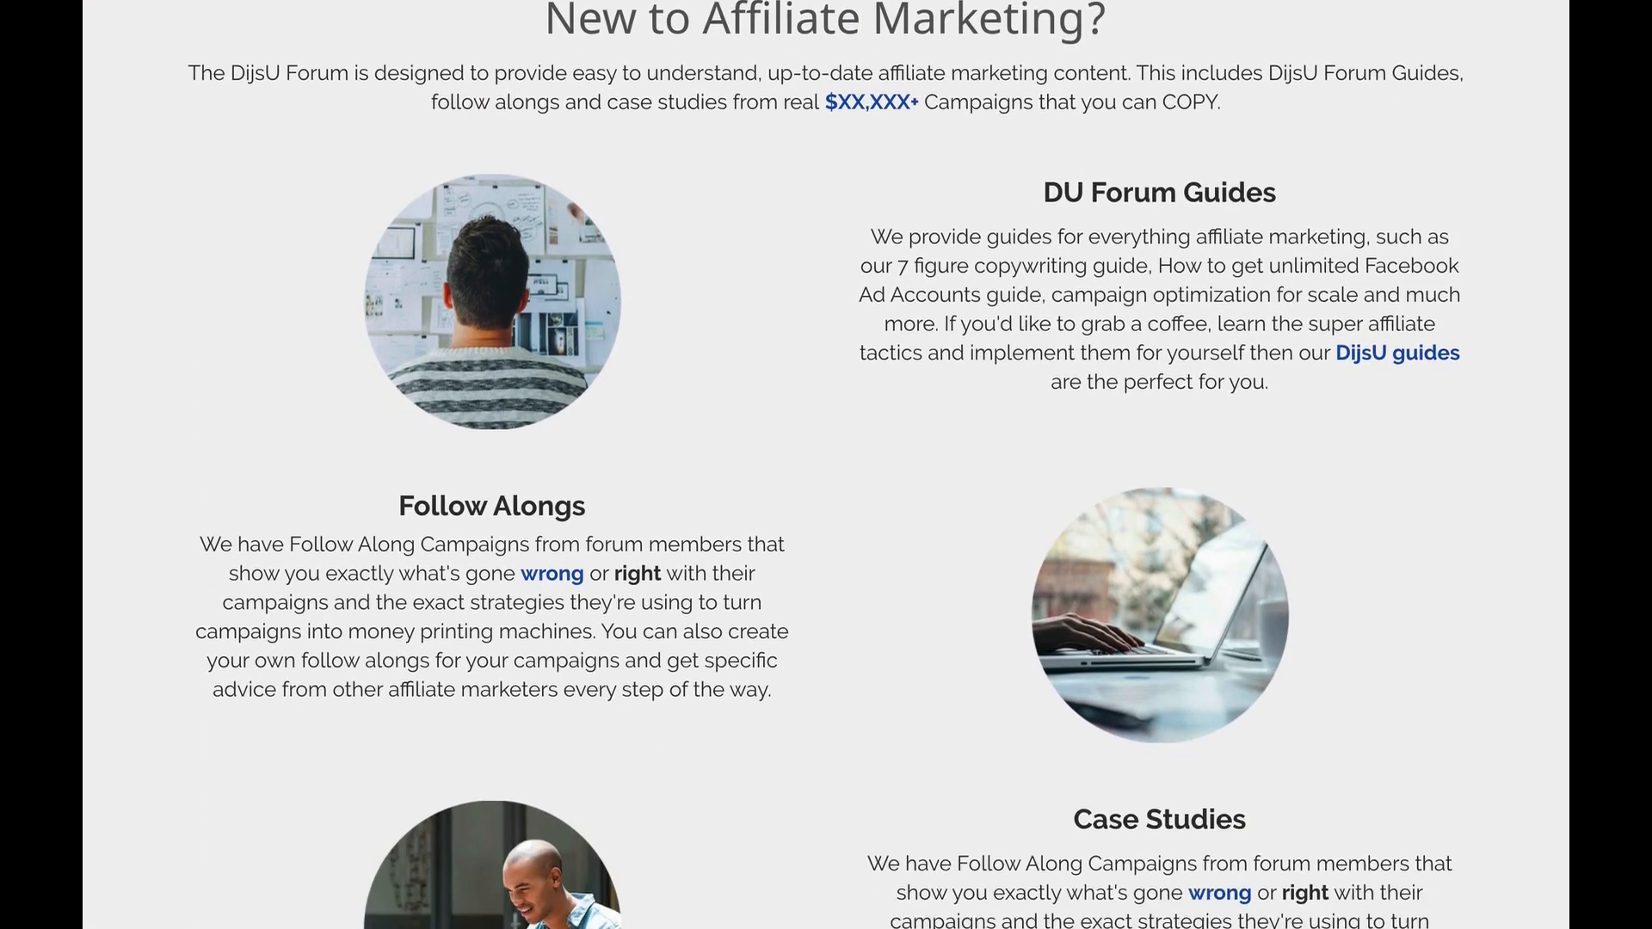
{"action": "scroll", "coordinate": [826, 490], "scroll_direction": "down", "scroll_amount": 10}
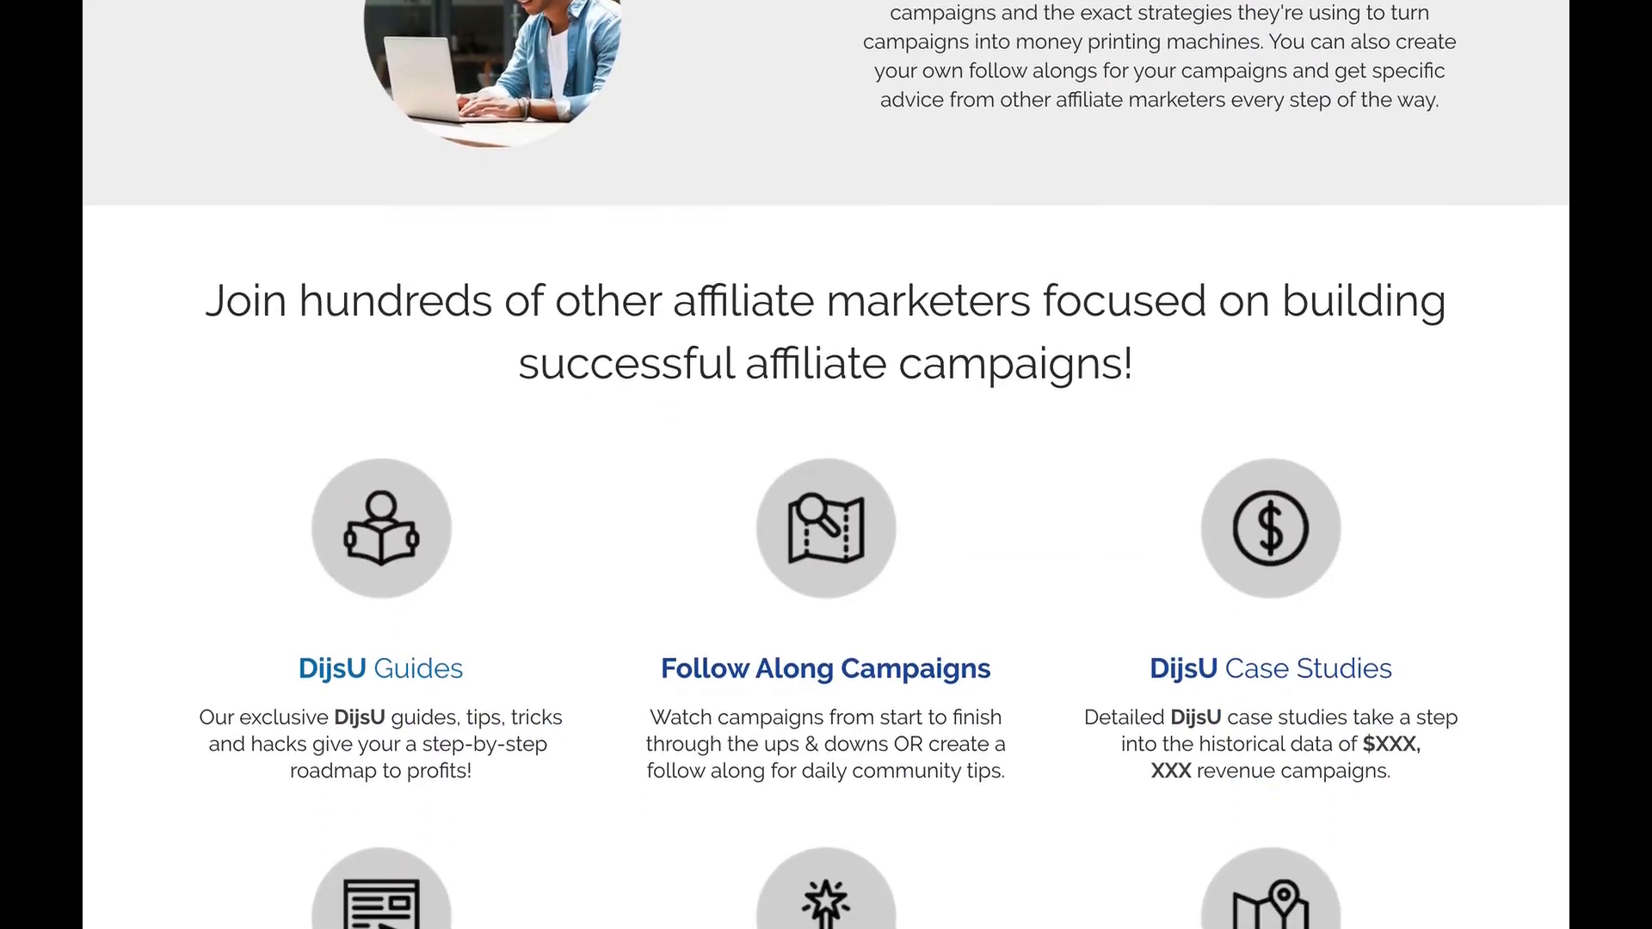
{"action": "scroll", "coordinate": [826, 464], "scroll_direction": "down", "scroll_amount": 6}
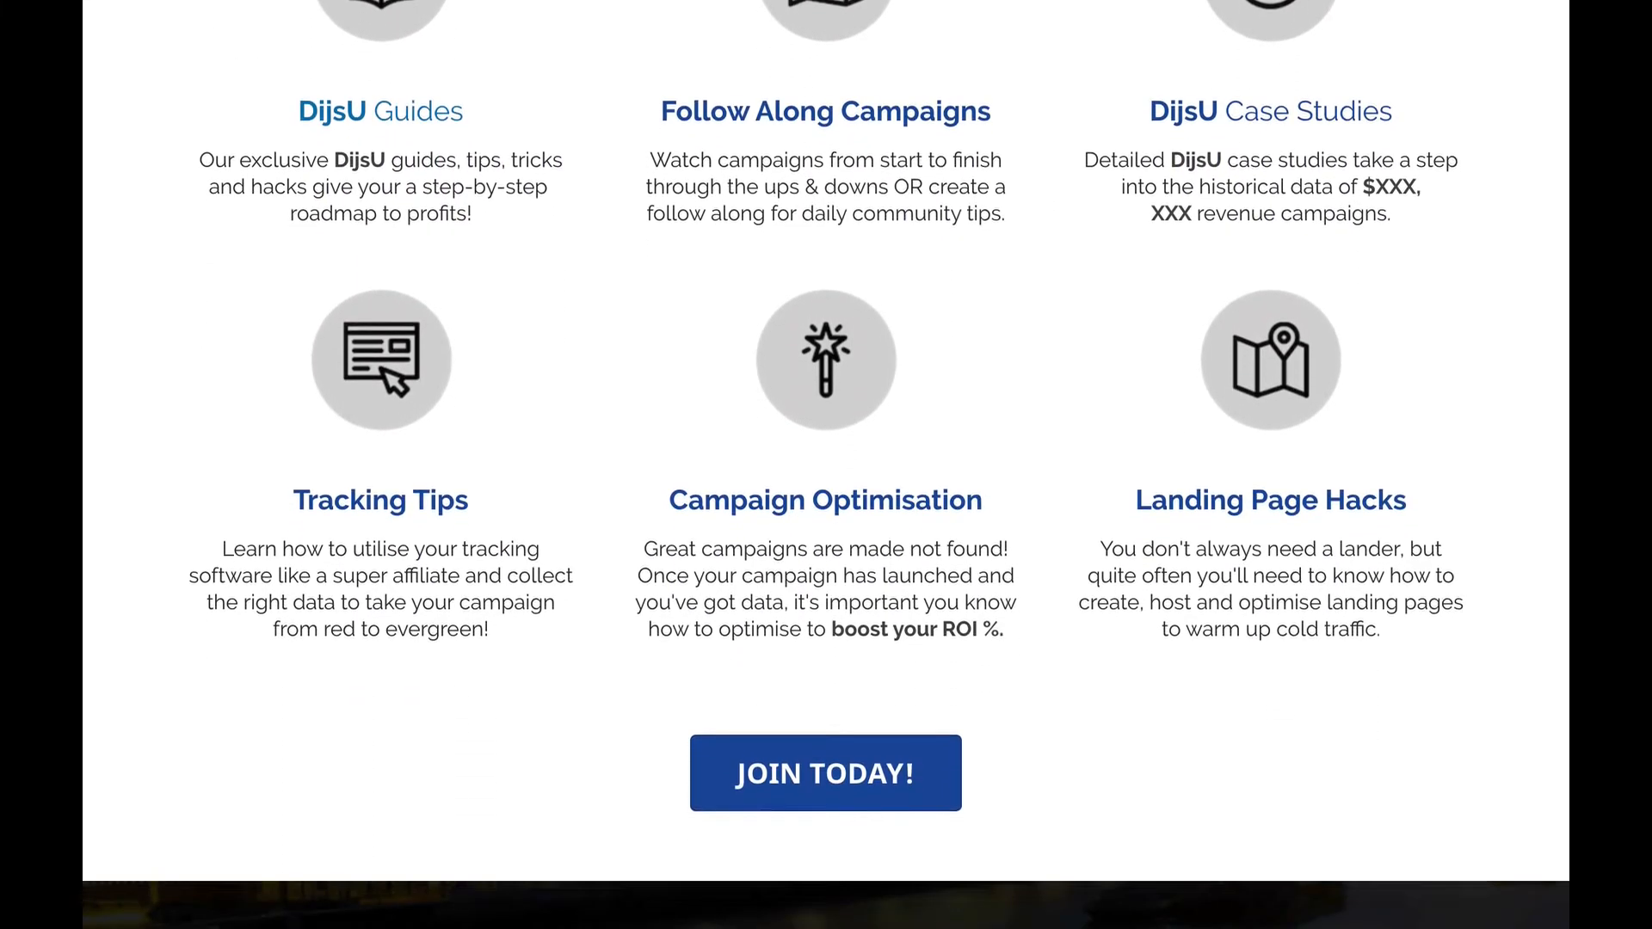
{"action": "scroll", "coordinate": [826, 465], "scroll_direction": "down", "scroll_amount": 3}
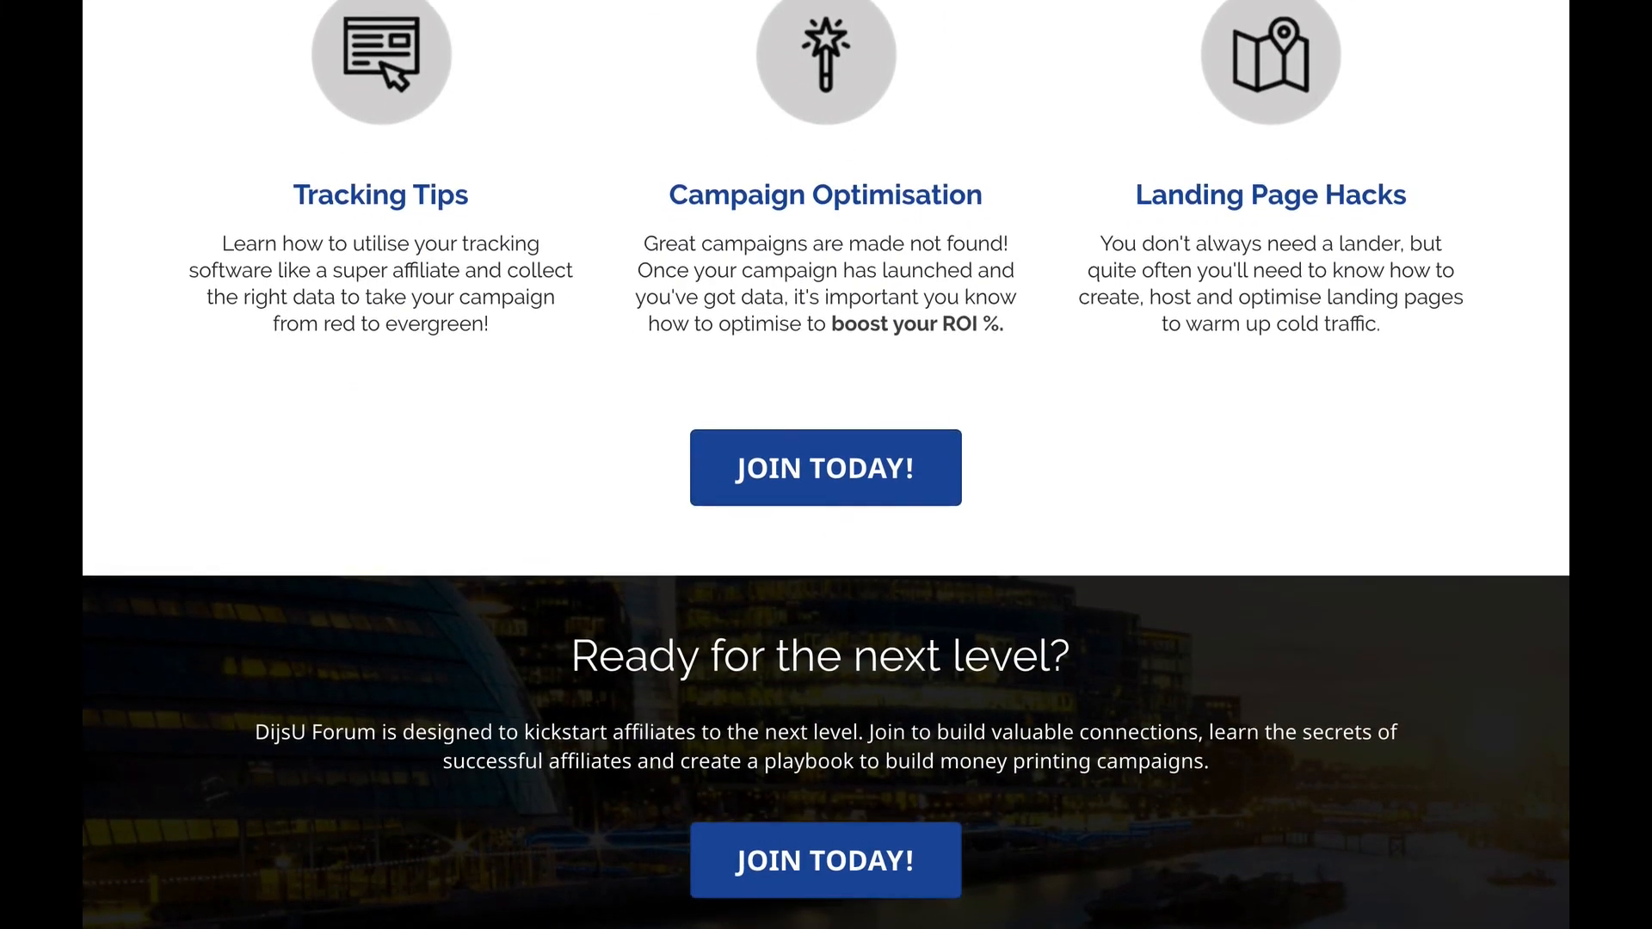